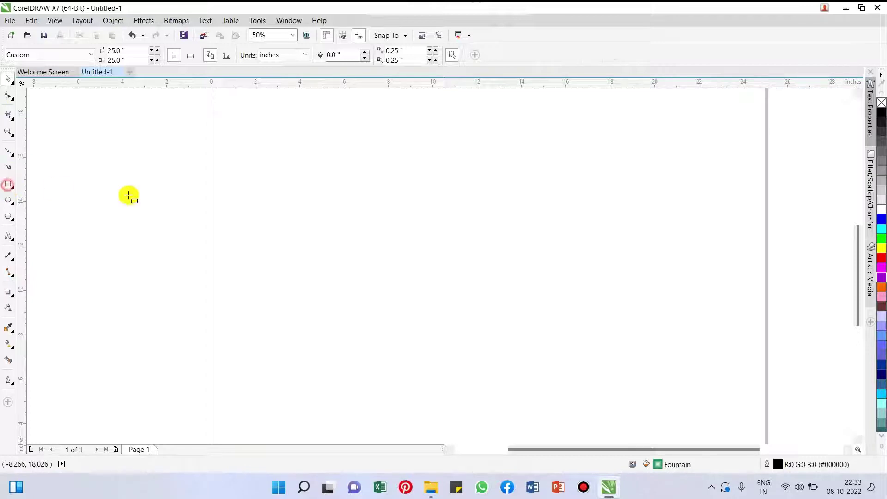
# Draw a square about 9.08 inches wide on the page and a circle about 10.4 inches wide beside it
pyautogui.moveTo(239, 162); pyautogui.dragTo(441, 364)
pyautogui.click(9, 202)
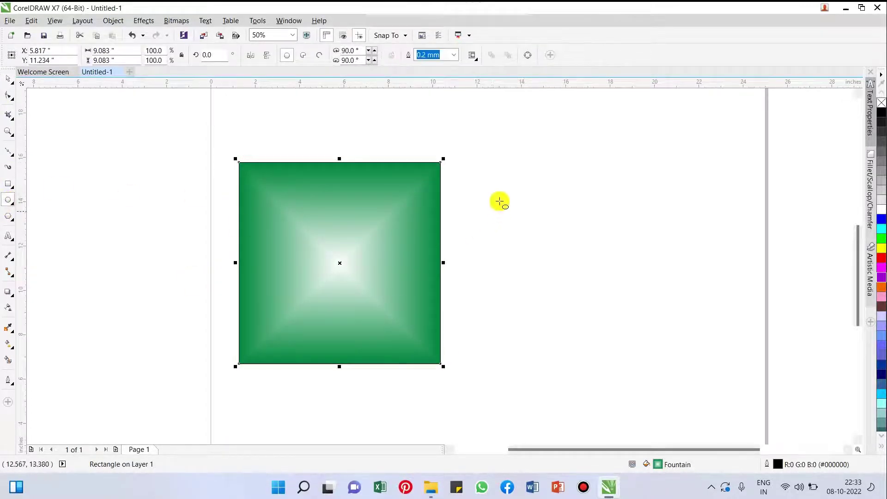
pyautogui.moveTo(492, 158); pyautogui.dragTo(652, 379)
pyautogui.press('space')
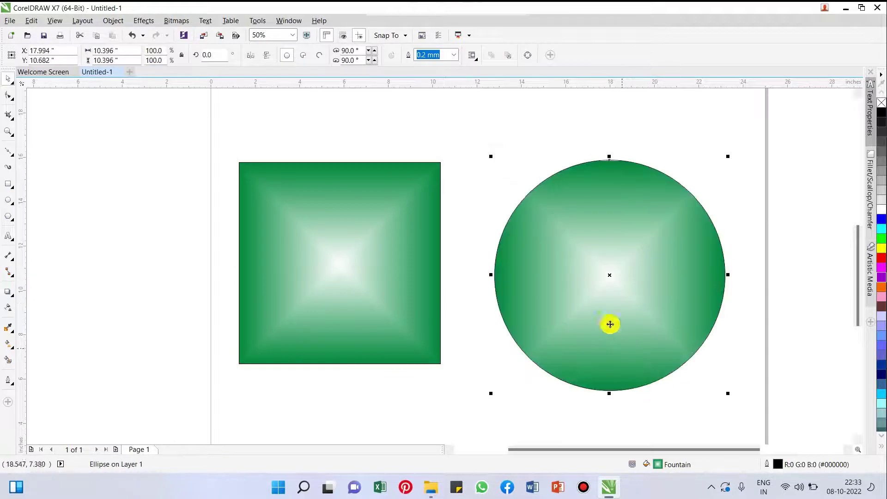
pyautogui.moveTo(609, 288); pyautogui.dragTo(590, 281)
# Fill the circle with purple (#9900CC) and the square with red (#FF0000)
pyautogui.click(882, 278)
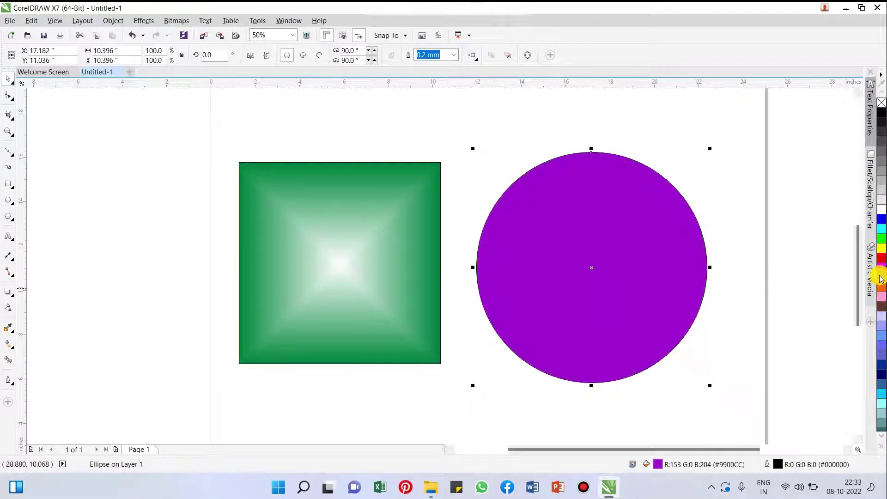
pyautogui.click(250, 234)
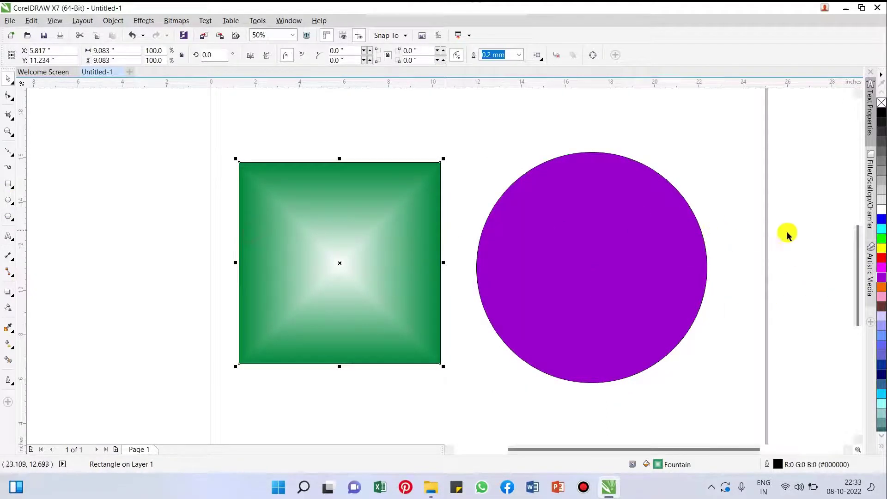
pyautogui.click(882, 258)
pyautogui.click(462, 206)
# Convert the red square and the purple circle to curves
pyautogui.click(323, 190)
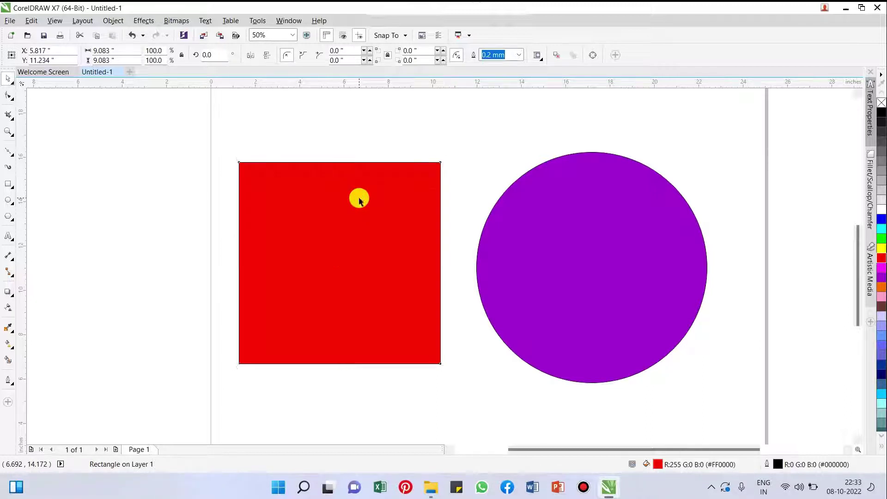
pyautogui.click(588, 222)
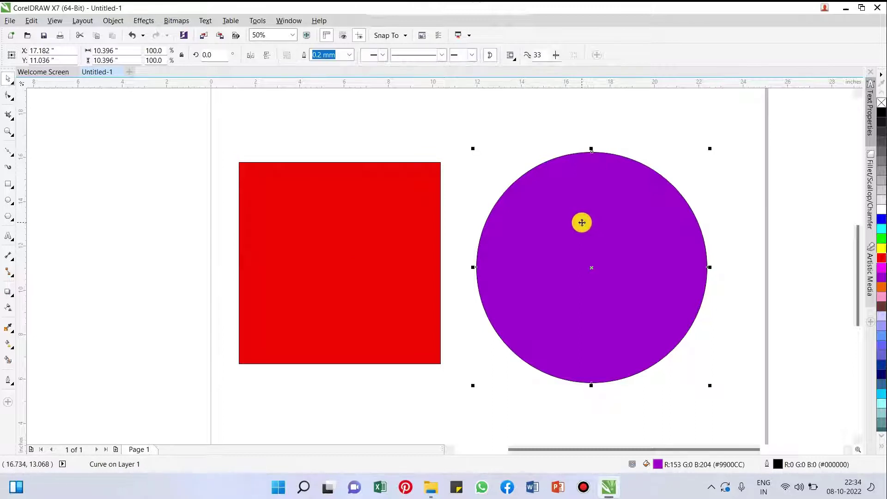
pyautogui.click(454, 147)
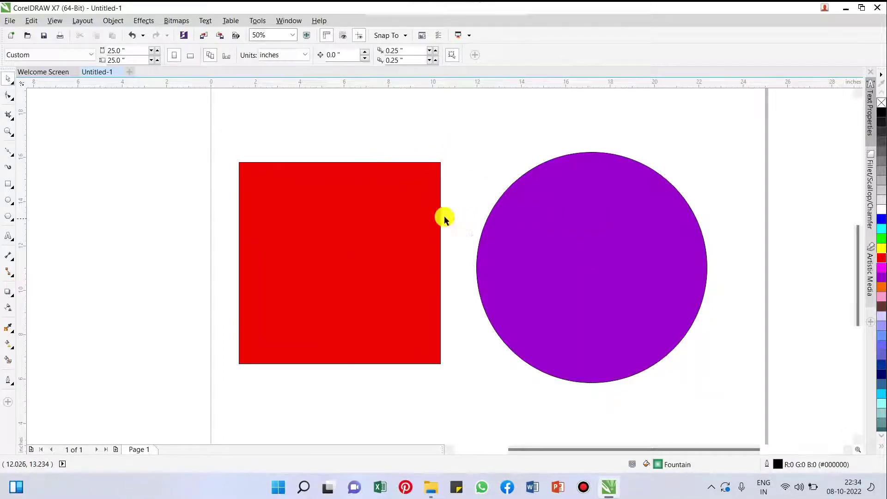
pyautogui.click(425, 209)
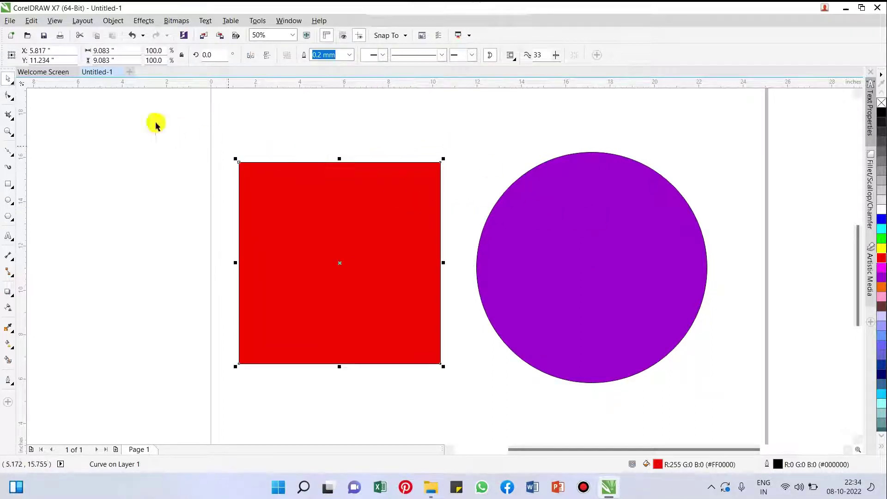
# Select the top node of the purple circle with the Shape tool
pyautogui.click(10, 94)
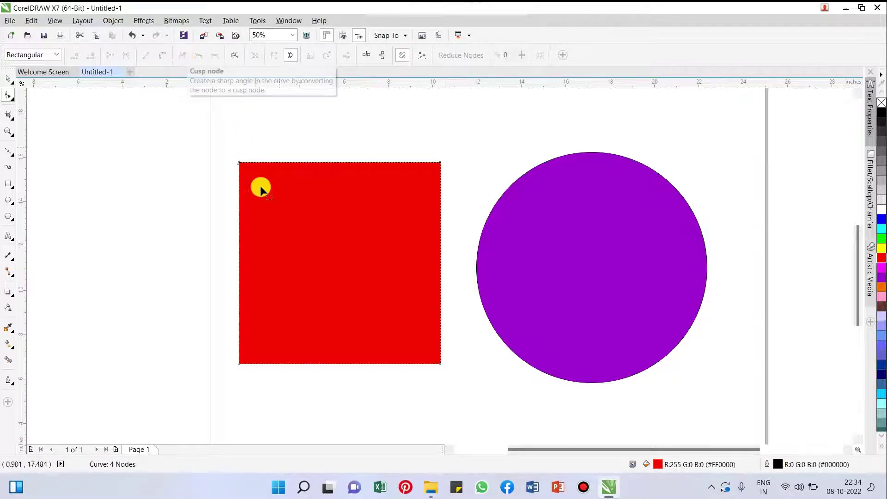
pyautogui.scroll(-1, 207, 173)
pyautogui.scroll(2, 395, 181)
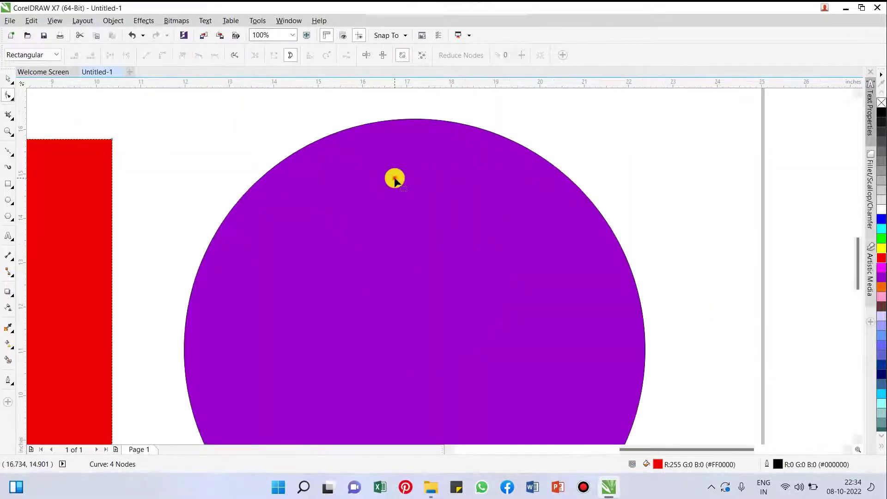
pyautogui.scroll(-1, 404, 145)
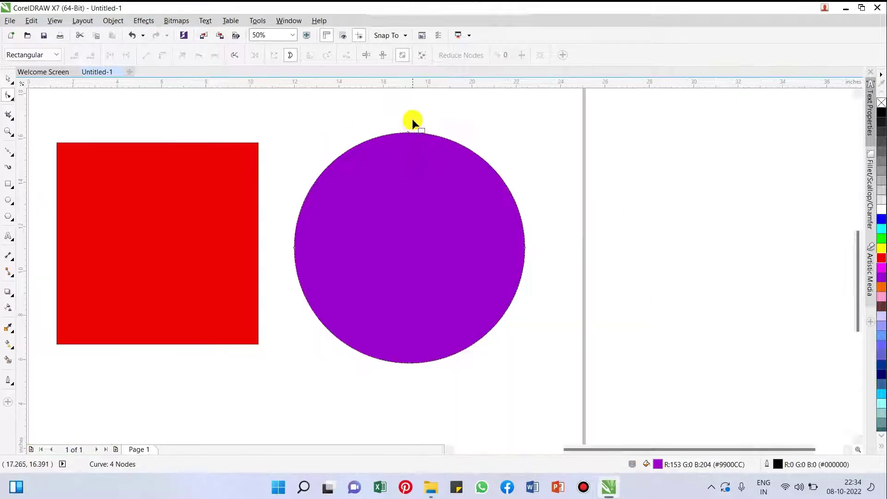
pyautogui.scroll(2, 412, 122)
pyautogui.moveTo(317, 118); pyautogui.dragTo(539, 251)
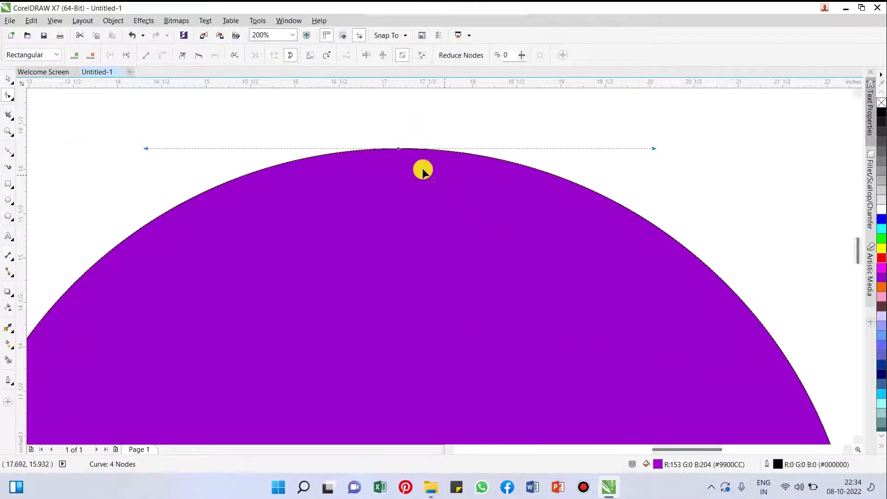
# Try tilting the smooth control handle at the purple circle's top node, and undo that adjustment
pyautogui.scroll(-1, 394, 142)
pyautogui.scroll(1, 399, 143)
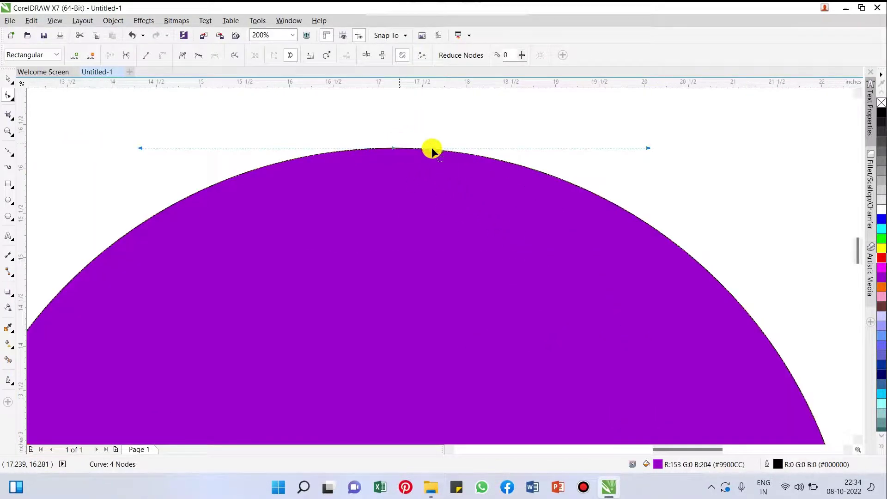
pyautogui.scroll(-1, 554, 152)
pyautogui.moveTo(602, 151)
pyautogui.mouseDown()
pyautogui.moveTo(601, 217)
pyautogui.moveTo(591, 143)
pyautogui.moveTo(633, 181)
pyautogui.moveTo(579, 182)
pyautogui.moveTo(603, 140)
pyautogui.moveTo(576, 152)
pyautogui.moveTo(589, 157)
pyautogui.mouseUp()
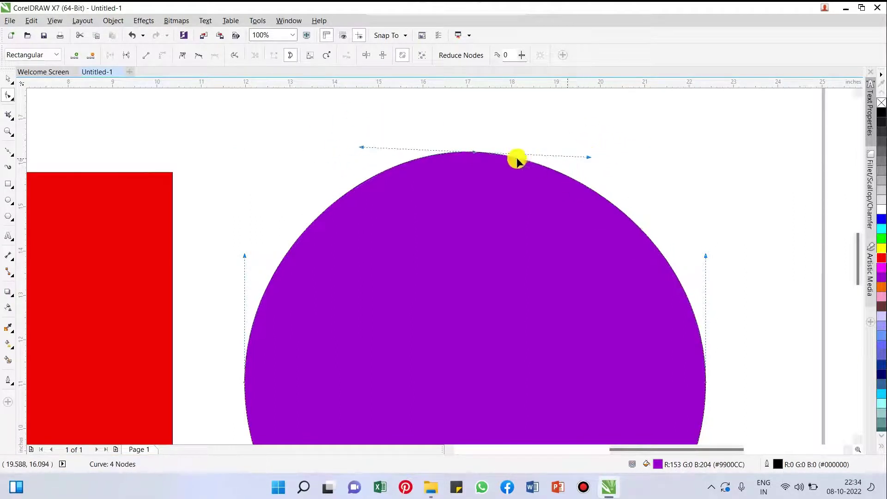
pyautogui.hotkey('ctrl', 'z')
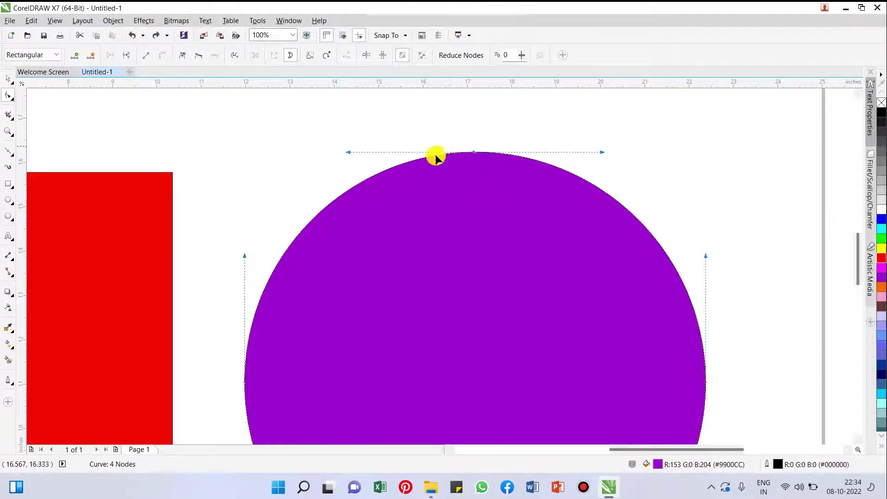
# Convert the top node of the purple circle to a cusp node
pyautogui.scroll(-2, 451, 149)
pyautogui.scroll(2, 454, 152)
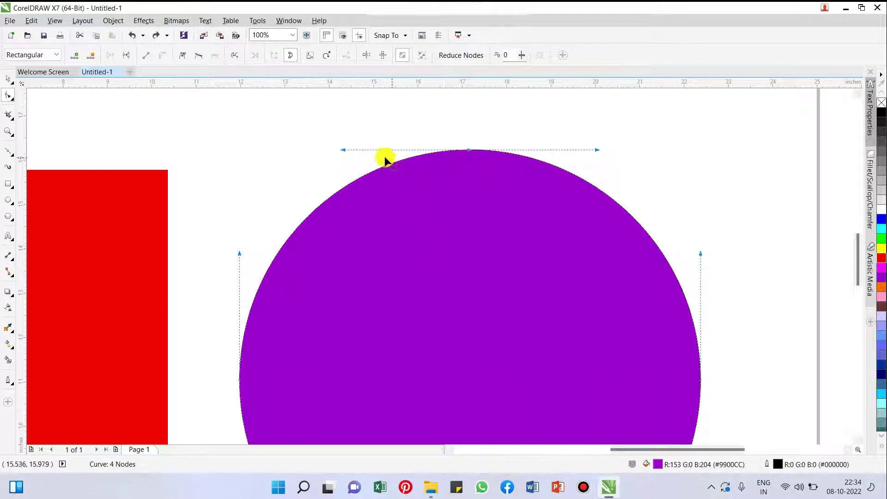
pyautogui.moveTo(373, 116); pyautogui.dragTo(572, 209)
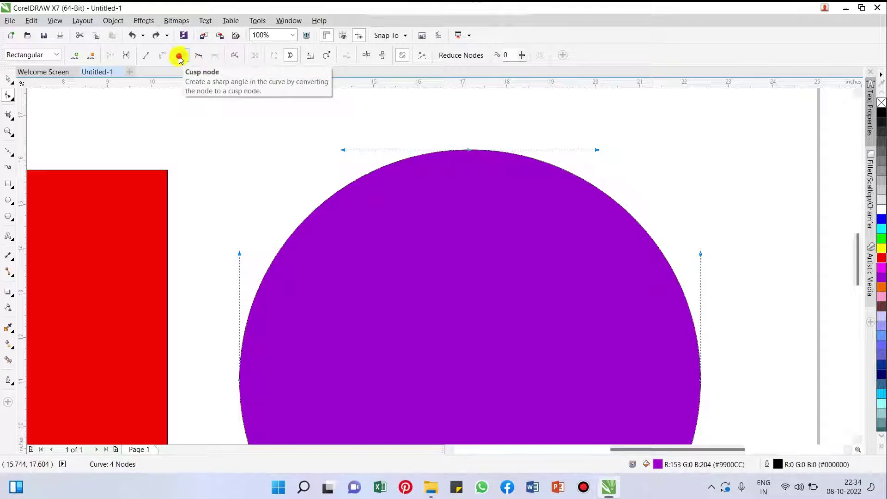
pyautogui.click(180, 56)
# Pull both control handles of the top cusp node down inside the circle to form a narrow pointed spike
pyautogui.scroll(-1, 352, 132)
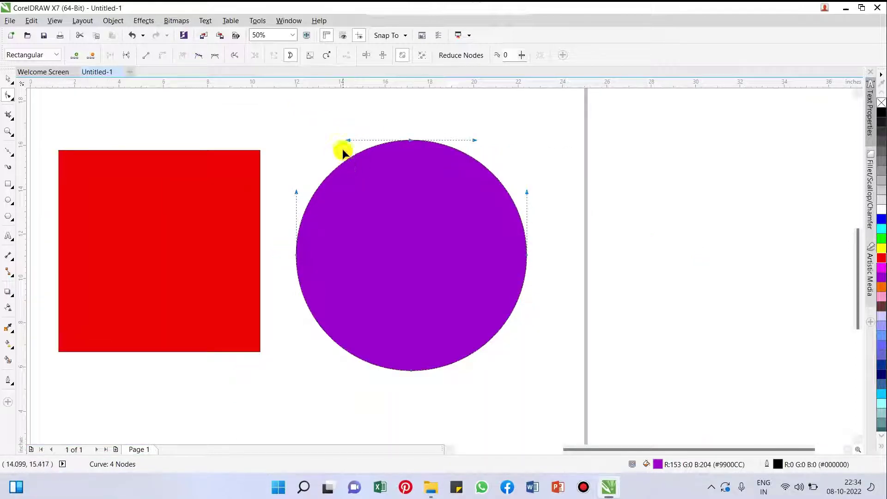
pyautogui.moveTo(349, 142); pyautogui.dragTo(425, 296)
pyautogui.moveTo(476, 139); pyautogui.dragTo(401, 296)
pyautogui.scroll(-1, 434, 256)
pyautogui.scroll(1, 434, 255)
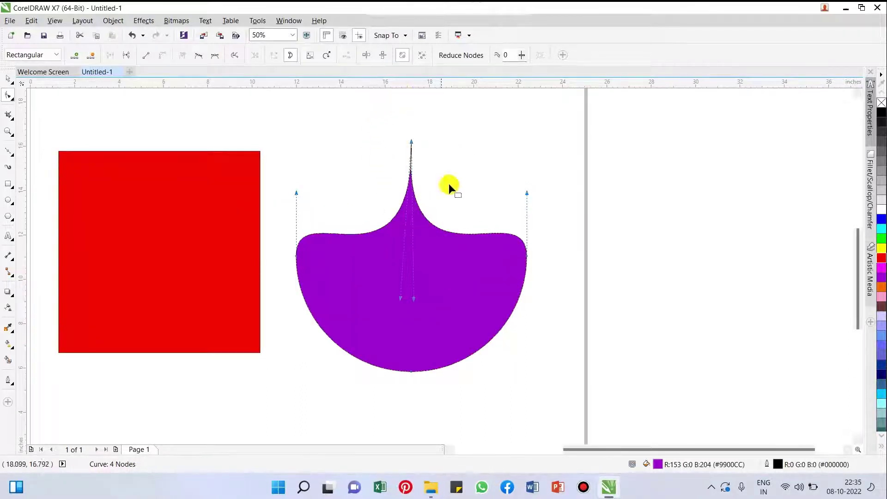
# Select the purple shape's bottom node and pull its left control handle in toward the node
pyautogui.scroll(-1, 447, 270)
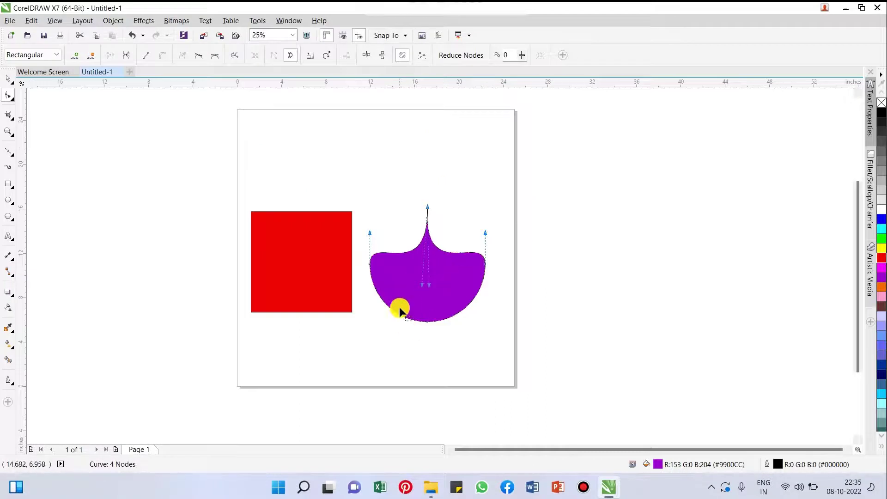
pyautogui.moveTo(474, 350); pyautogui.dragTo(474, 349)
pyautogui.scroll(1, 431, 324)
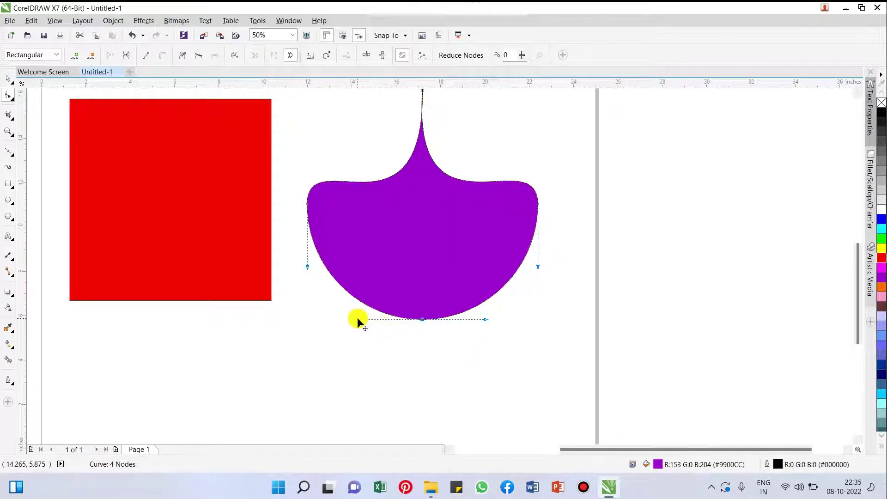
pyautogui.moveTo(358, 320); pyautogui.dragTo(424, 320)
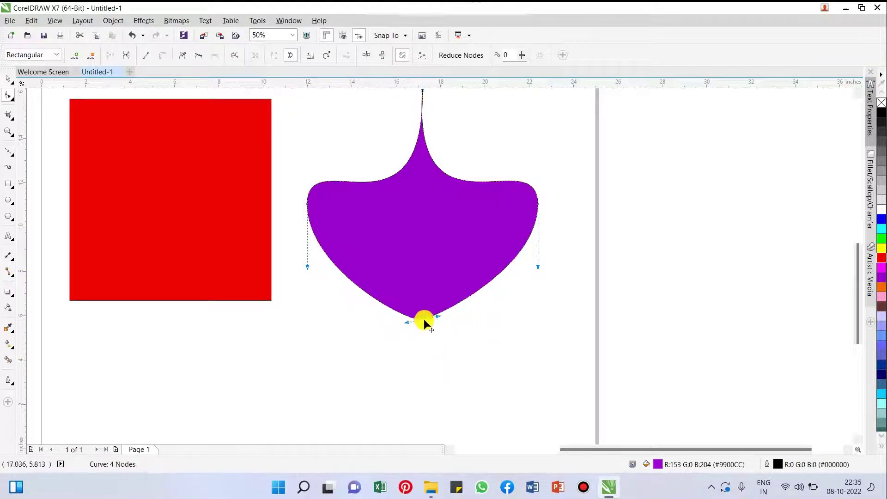
# Convert the bottom node of the purple shape to a cusp node
pyautogui.scroll(-1, 438, 316)
pyautogui.scroll(1, 438, 315)
pyautogui.moveTo(347, 306); pyautogui.dragTo(500, 362)
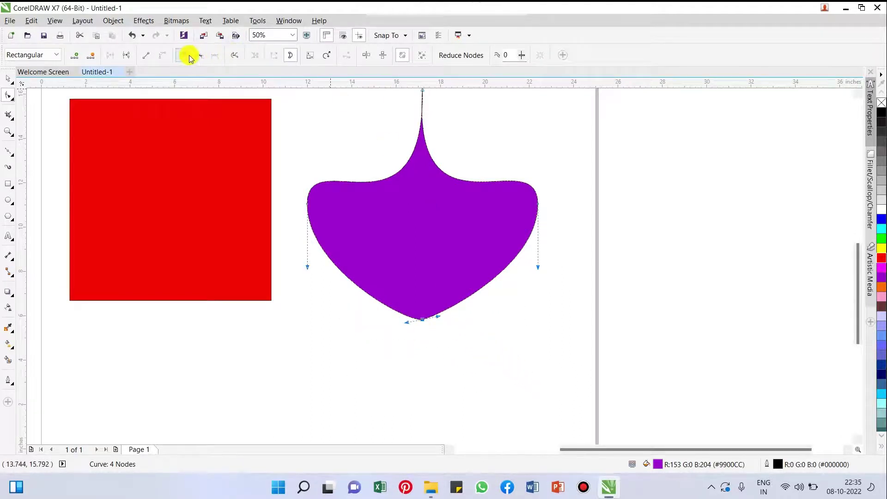
pyautogui.scroll(-1, 454, 262)
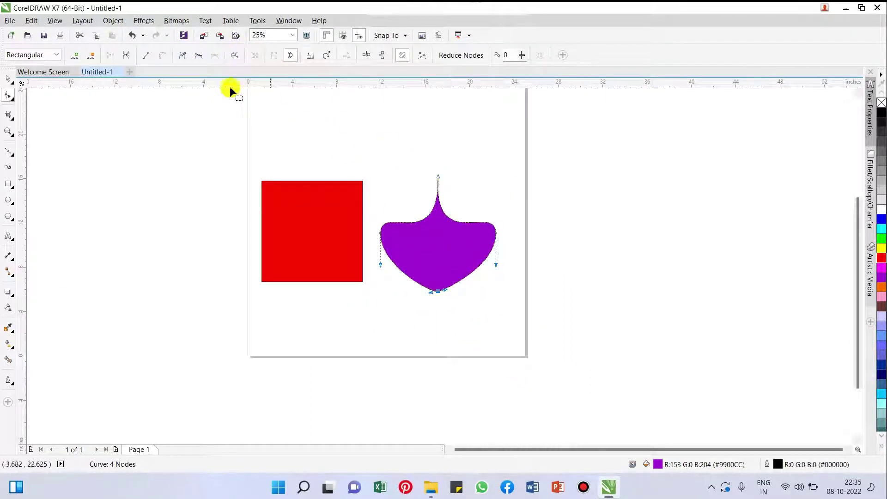
pyautogui.scroll(2, 434, 300)
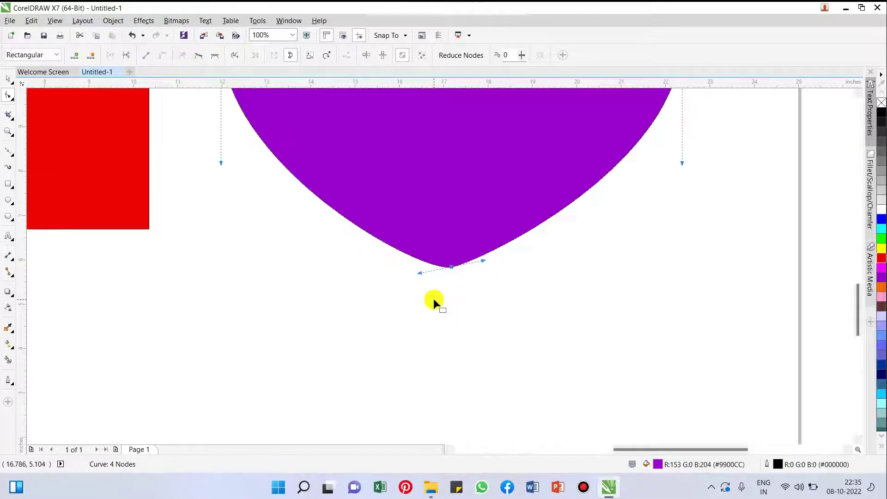
# Pull both control handles of the bottom cusp node up inside the purple shape to form a downward point
pyautogui.moveTo(420, 275); pyautogui.dragTo(452, 303)
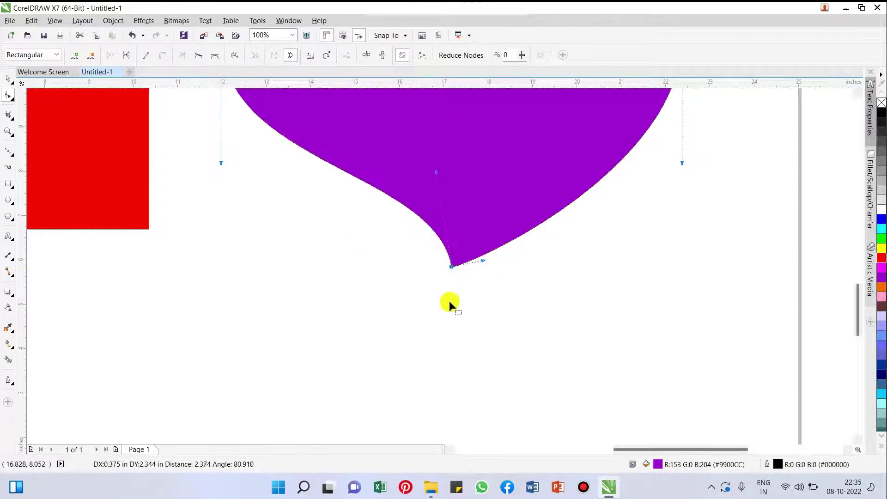
pyautogui.scroll(-1, 449, 309)
pyautogui.scroll(-1, 448, 304)
pyautogui.scroll(1, 451, 279)
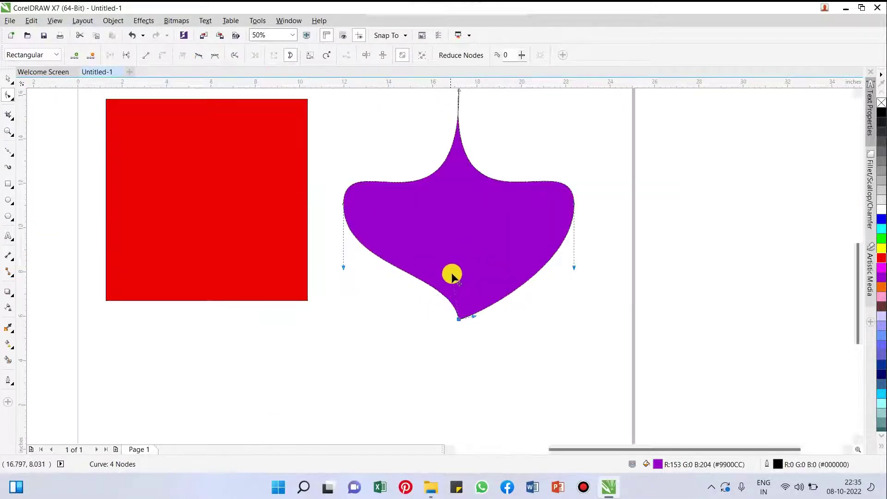
pyautogui.moveTo(448, 240); pyautogui.dragTo(448, 220)
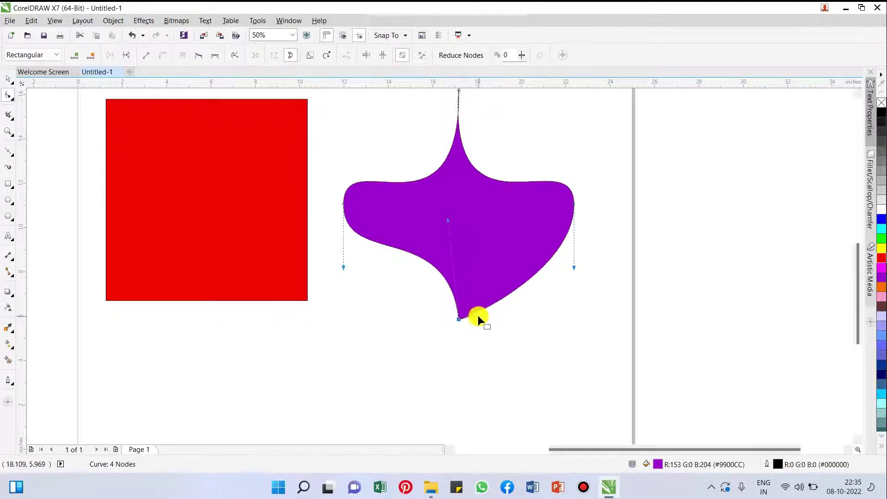
pyautogui.moveTo(475, 316); pyautogui.dragTo(451, 226)
pyautogui.scroll(-1, 441, 318)
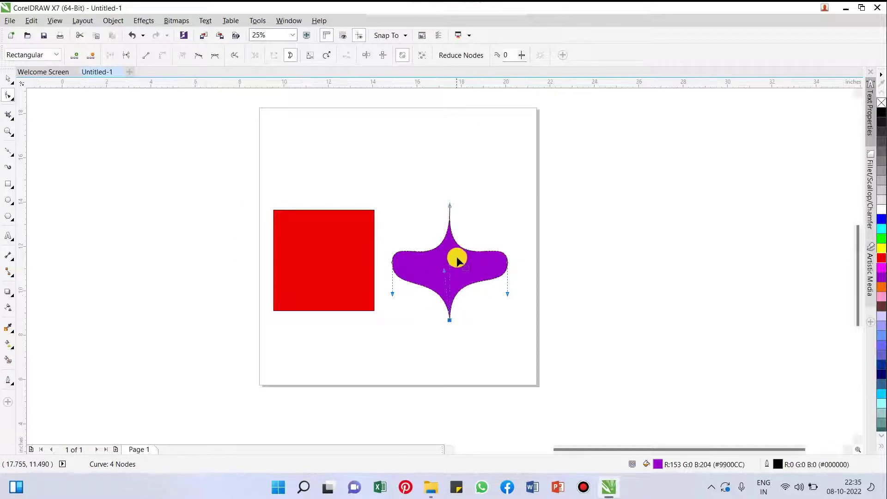
# Move the purple shape off the page to its right and shift the red square slightly up and right
pyautogui.scroll(1, 457, 259)
pyautogui.press('space')
pyautogui.moveTo(421, 263); pyautogui.dragTo(728, 264)
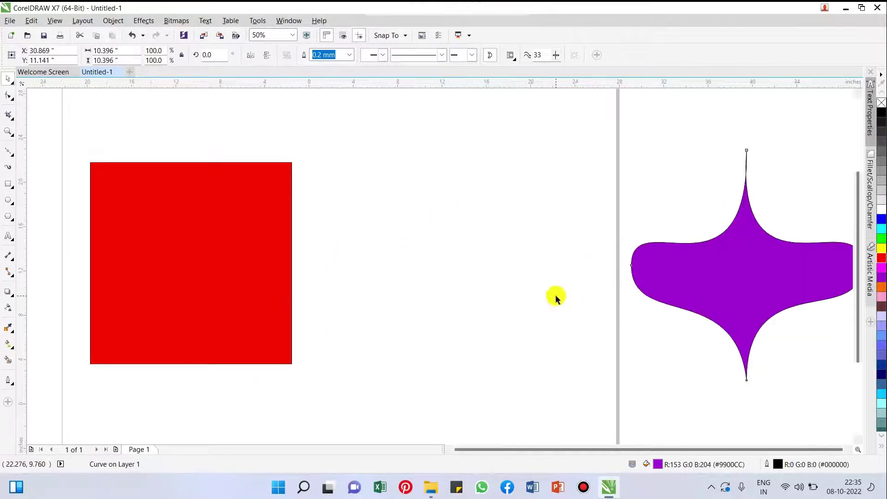
pyautogui.scroll(-1, 555, 294)
pyautogui.moveTo(374, 251); pyautogui.dragTo(383, 236)
pyautogui.scroll(1, 382, 236)
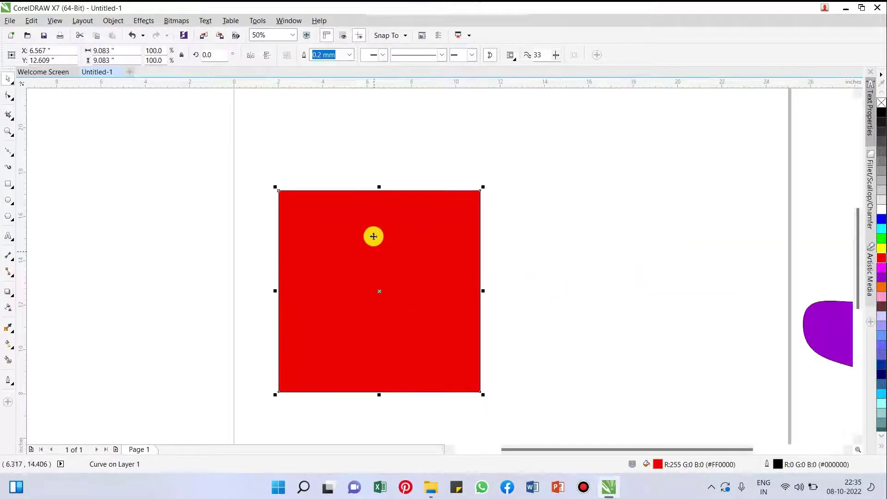
pyautogui.click(8, 95)
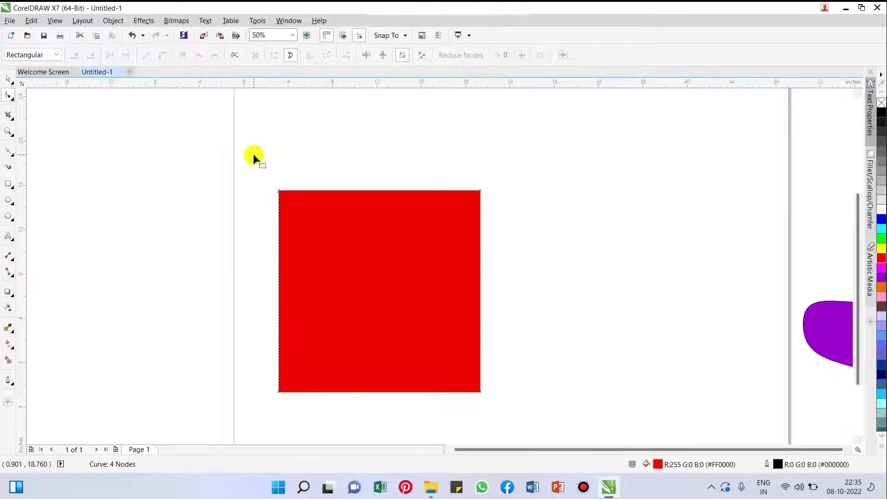
pyautogui.scroll(-1, 253, 153)
pyautogui.scroll(1, 283, 185)
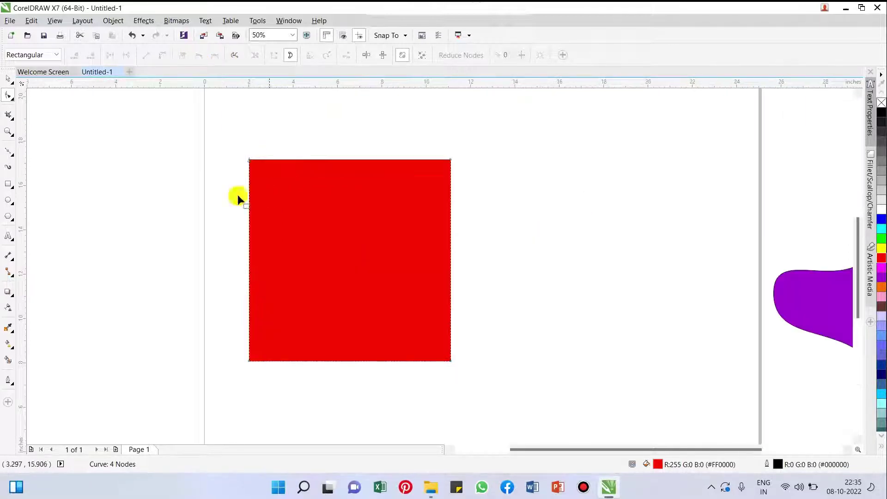
# Draw a circle about 9.25 inches wide to the right of the red square and convert it to curves
pyautogui.click(8, 200)
pyautogui.moveTo(485, 152); pyautogui.dragTo(619, 335)
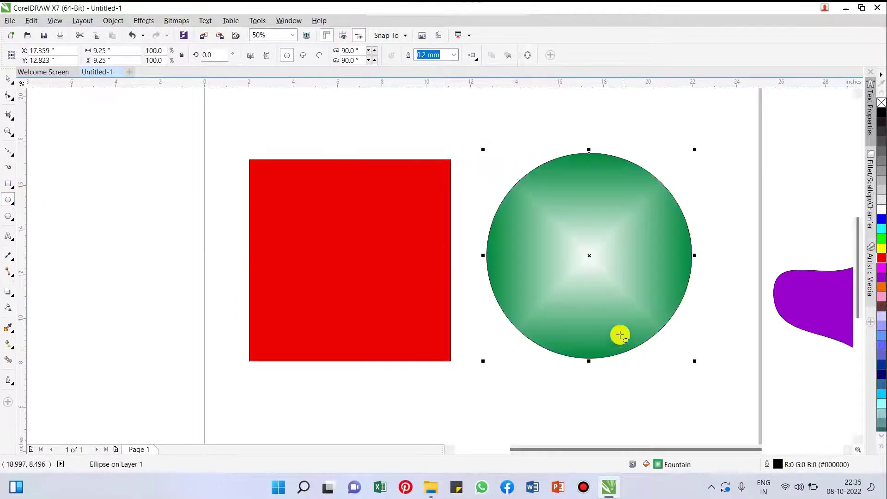
pyautogui.press('space')
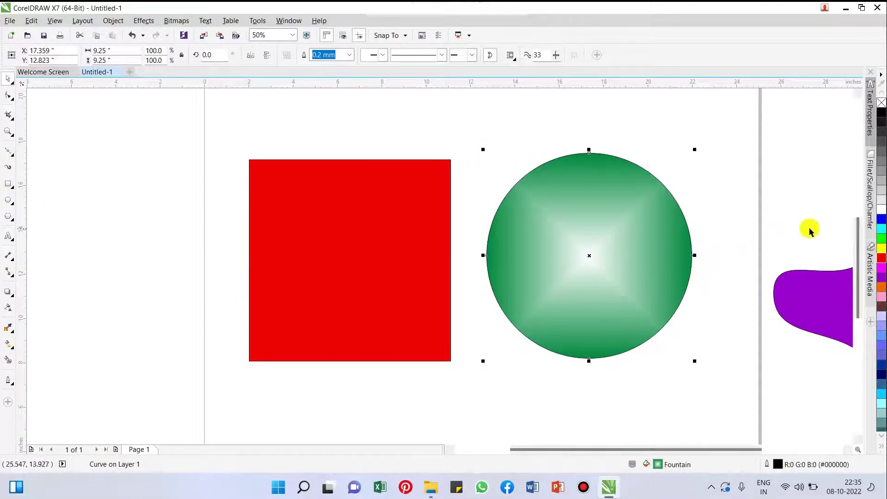
# Fill the circle with solid blue and deselect it
pyautogui.click(882, 219)
pyautogui.click(595, 209)
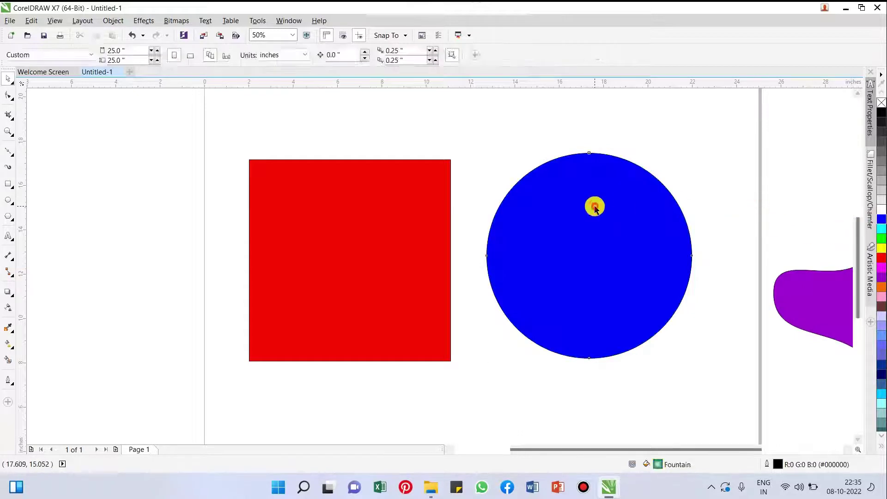
pyautogui.click(245, 169)
# Select all nodes of the red square with the Shape tool and convert its straight sides to curve segments
pyautogui.click(281, 174)
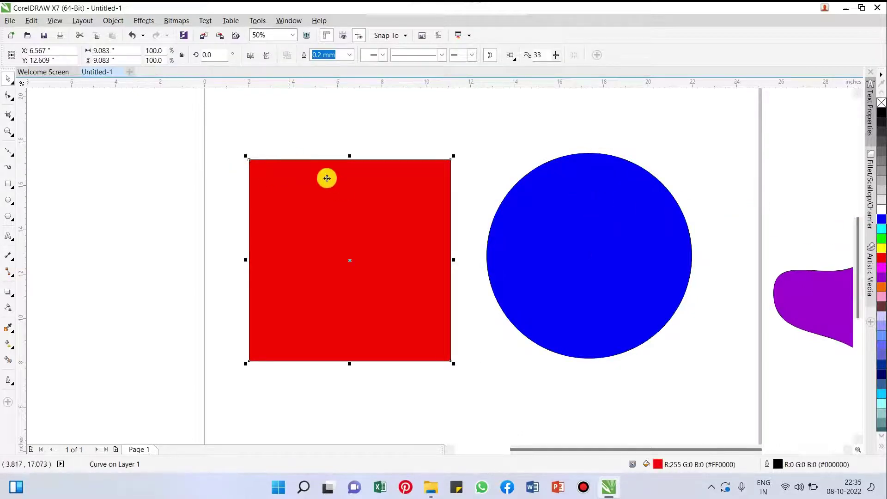
pyautogui.click(7, 98)
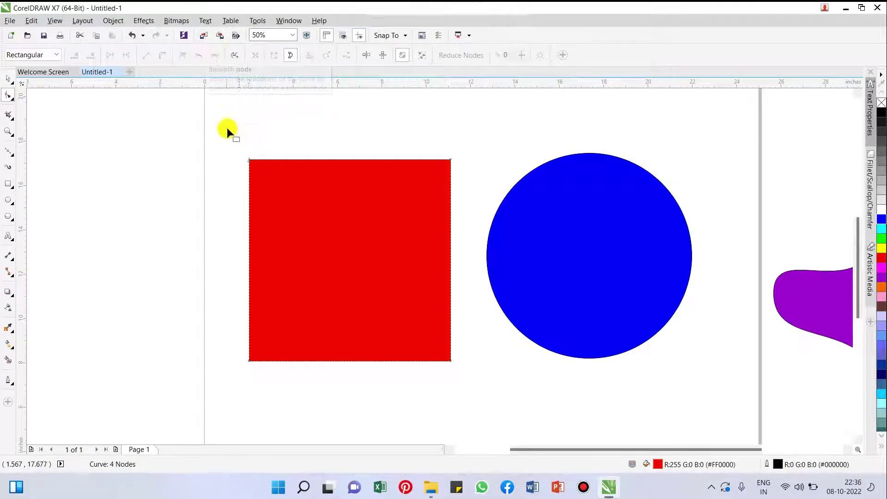
pyautogui.moveTo(226, 127); pyautogui.dragTo(320, 224)
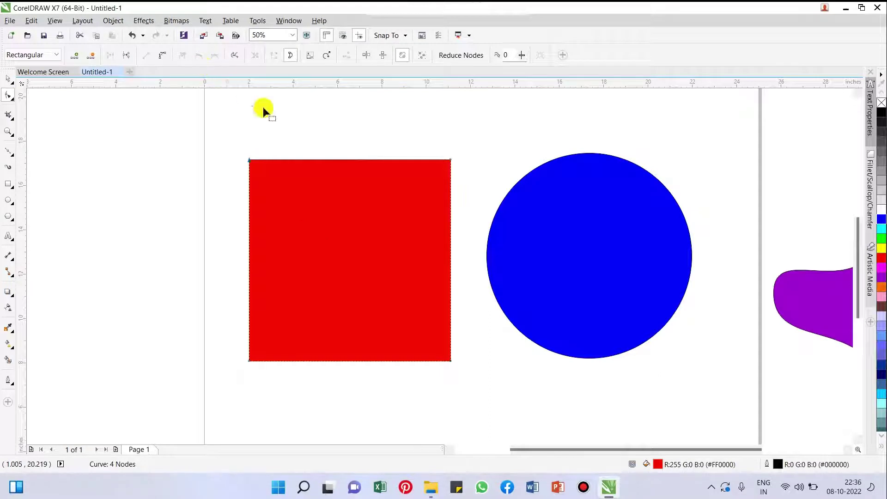
pyautogui.click(231, 134)
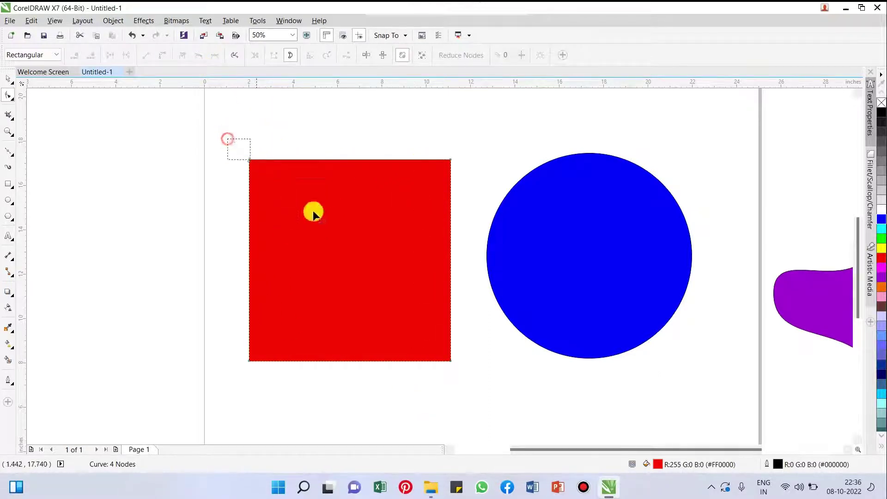
pyautogui.moveTo(312, 210); pyautogui.dragTo(495, 386)
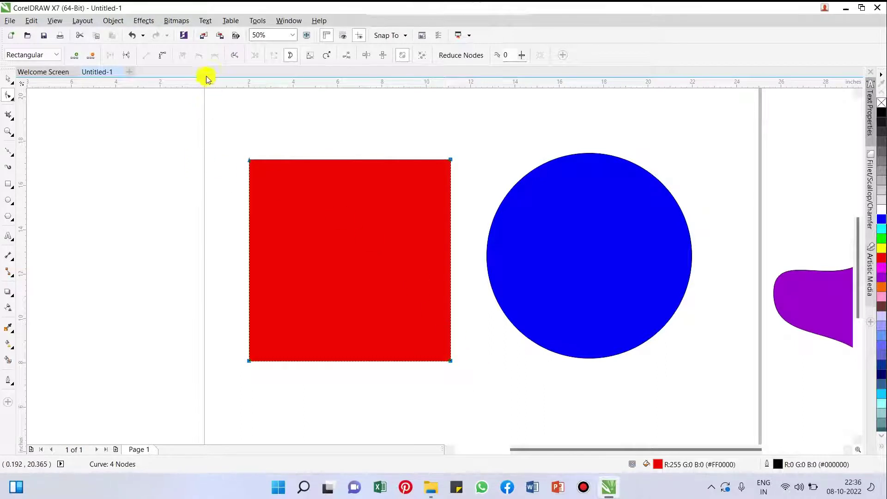
pyautogui.click(158, 56)
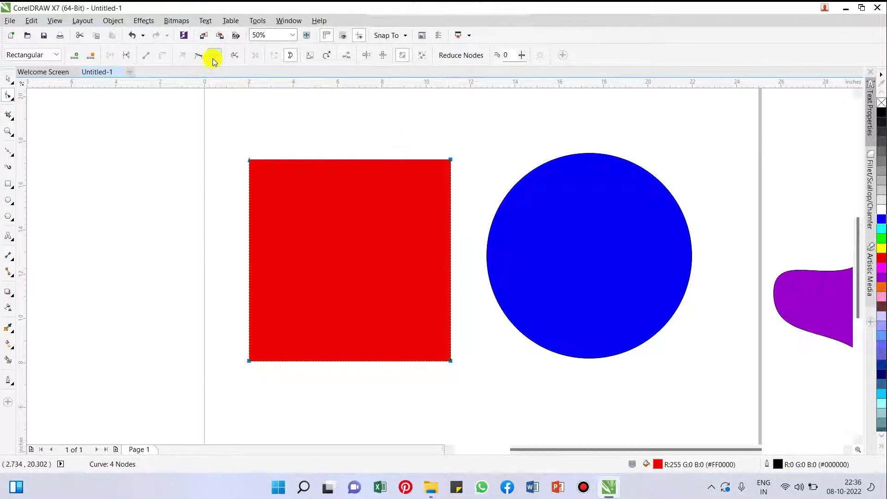
# Turn the top node of the blue circle into a smooth node
pyautogui.scroll(-1, 320, 167)
pyautogui.scroll(1, 451, 185)
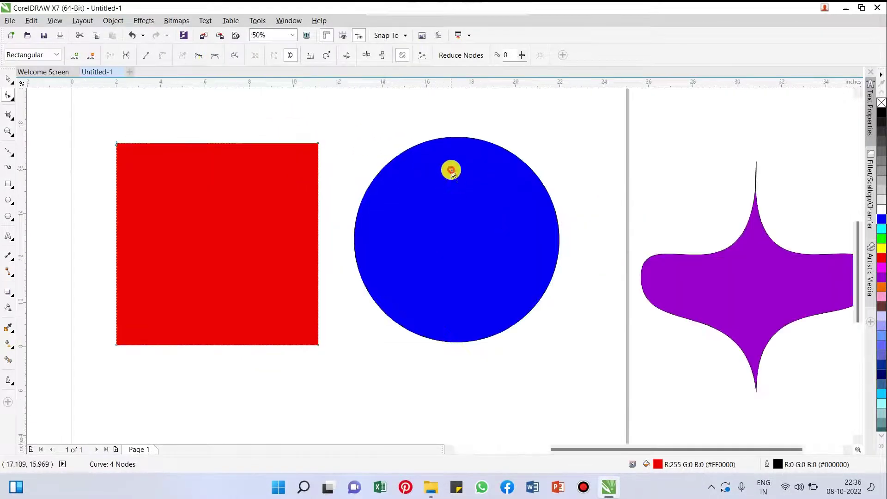
pyautogui.click(452, 172)
pyautogui.moveTo(416, 110); pyautogui.dragTo(536, 200)
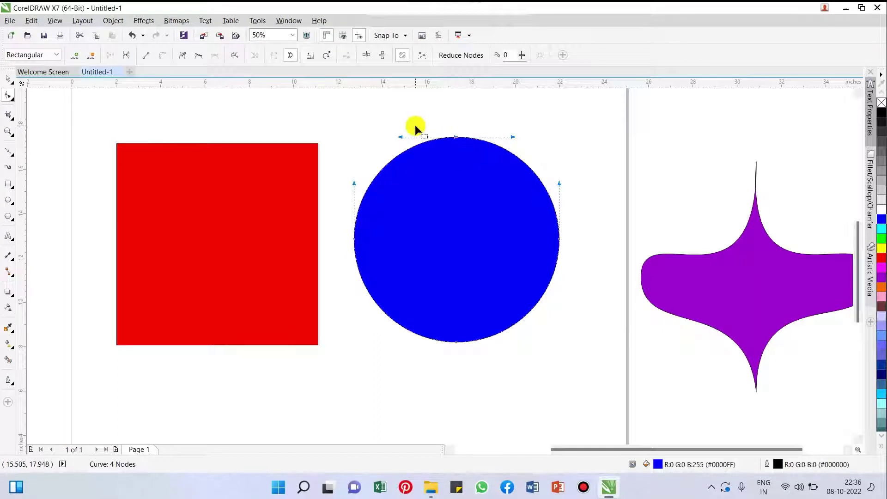
pyautogui.click(198, 56)
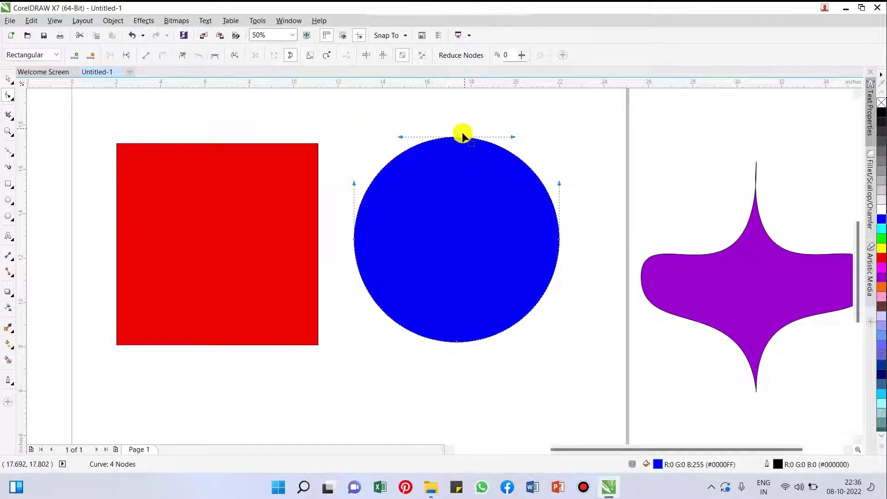
# Stretch both control handles of the blue circle's top node outward to broaden its top, tilting them slightly up to the right
pyautogui.moveTo(514, 135); pyautogui.dragTo(572, 116)
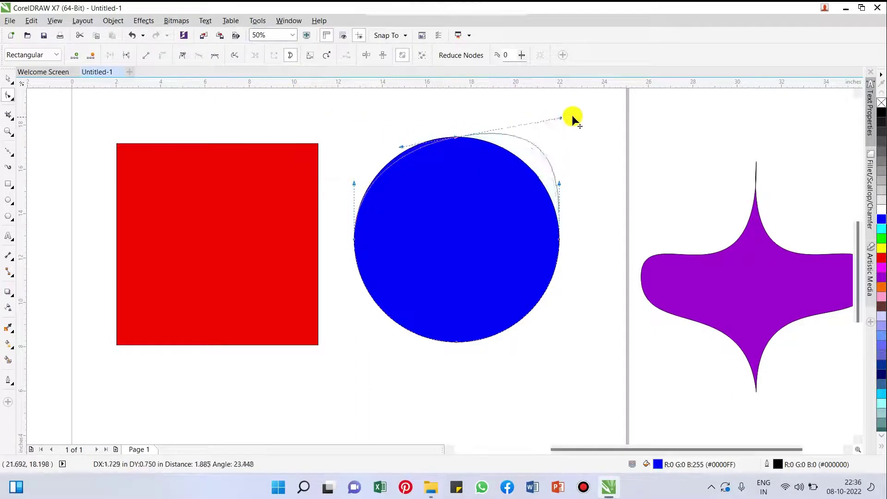
pyautogui.moveTo(403, 148); pyautogui.dragTo(331, 125)
pyautogui.scroll(-1, 413, 138)
pyautogui.scroll(1, 439, 139)
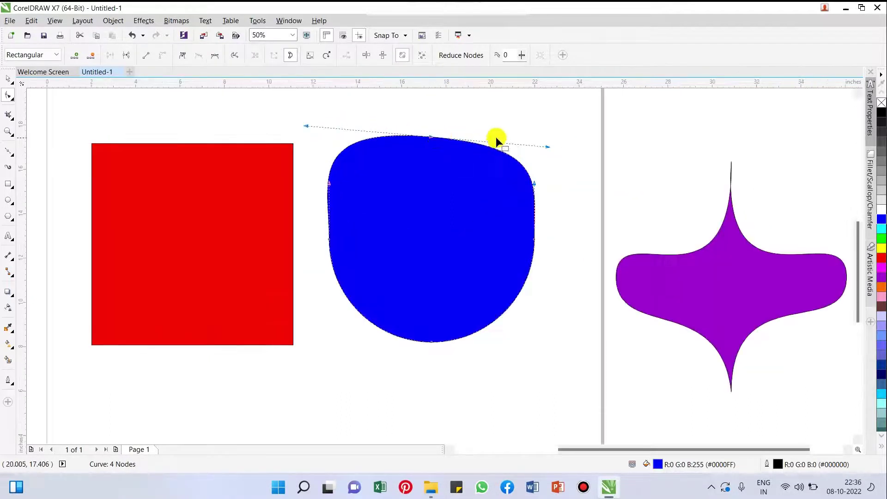
pyautogui.moveTo(549, 146); pyautogui.dragTo(561, 129)
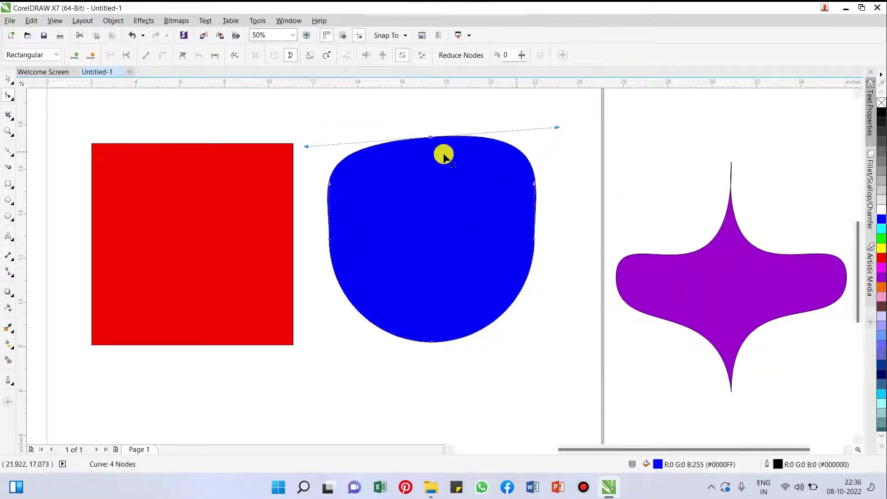
# Turn the top-right corner node of the red square into a smooth node
pyautogui.scroll(-1, 458, 176)
pyautogui.scroll(1, 435, 158)
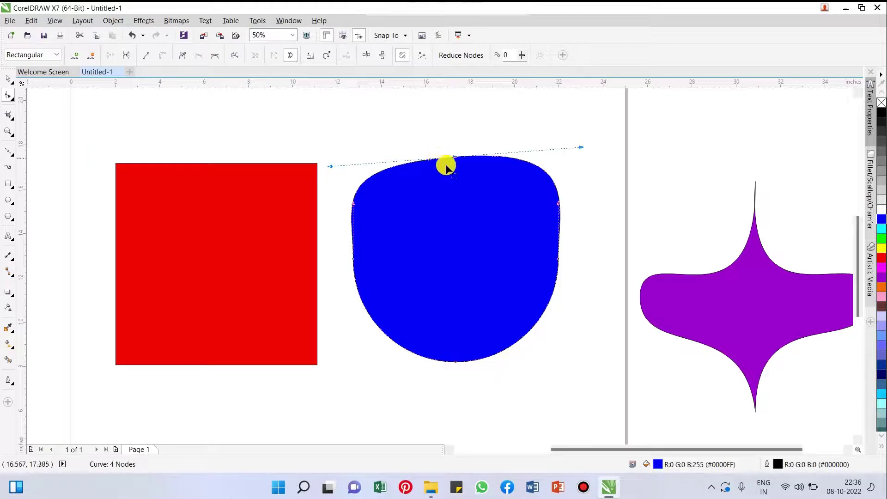
pyautogui.scroll(-1, 441, 165)
pyautogui.click(368, 172)
pyautogui.scroll(1, 365, 172)
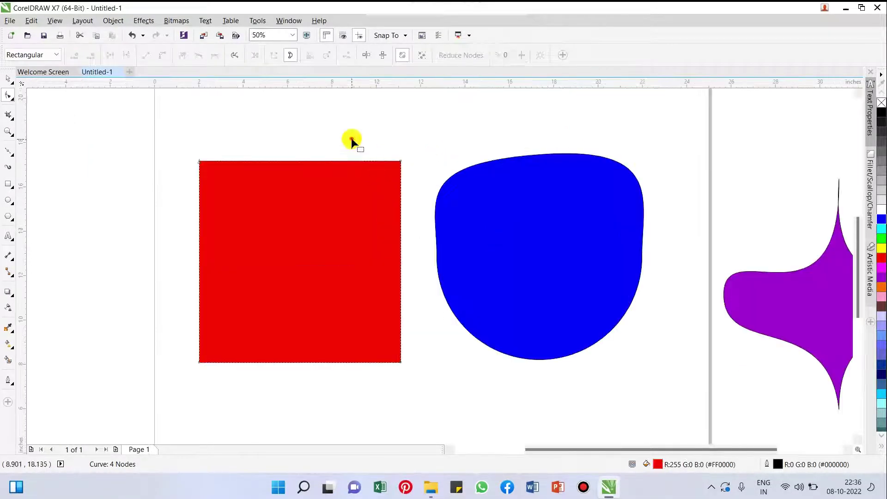
pyautogui.moveTo(351, 139); pyautogui.dragTo(446, 221)
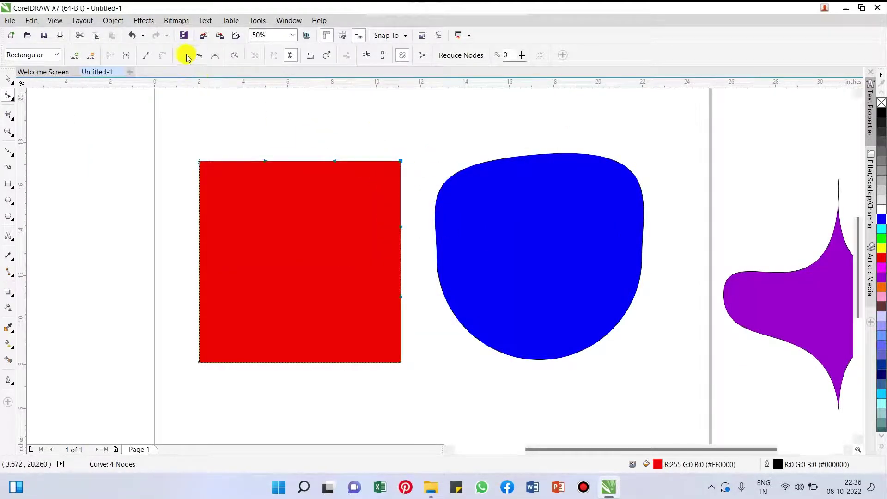
pyautogui.click(198, 55)
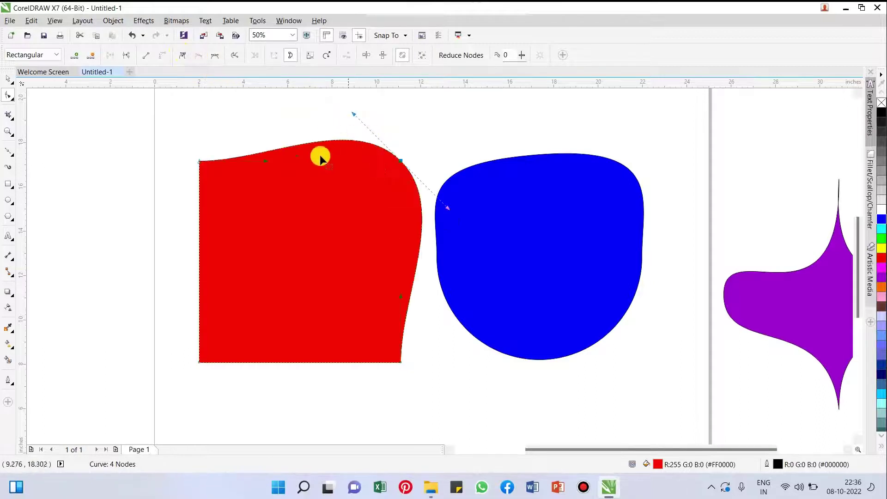
# Bulge the red shape's top edge upward and its right edge outward using the top-left and bottom-right nodes' control handles
pyautogui.moveTo(266, 160); pyautogui.dragTo(278, 124)
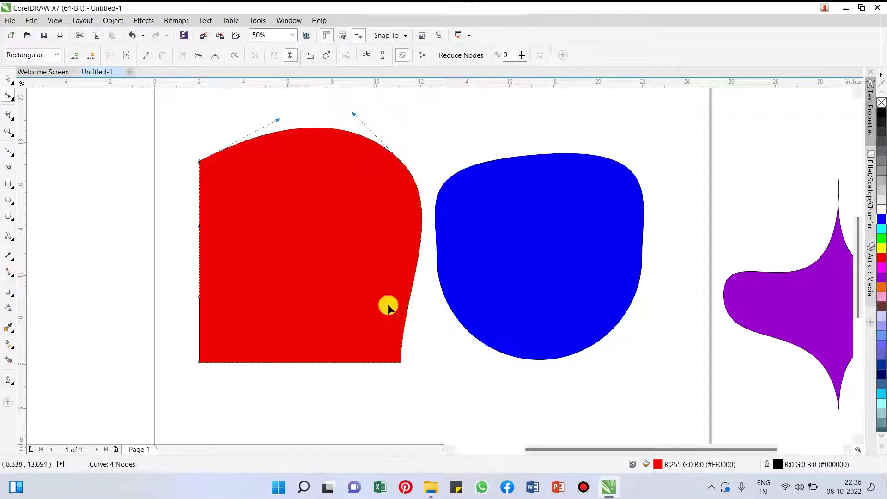
pyautogui.moveTo(401, 360); pyautogui.dragTo(404, 348)
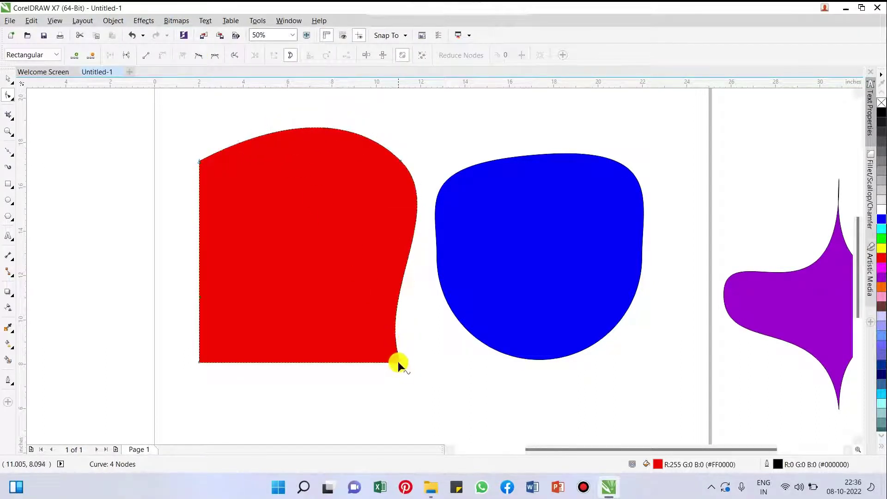
pyautogui.hotkey('ctrl', 'z')
pyautogui.click(400, 362)
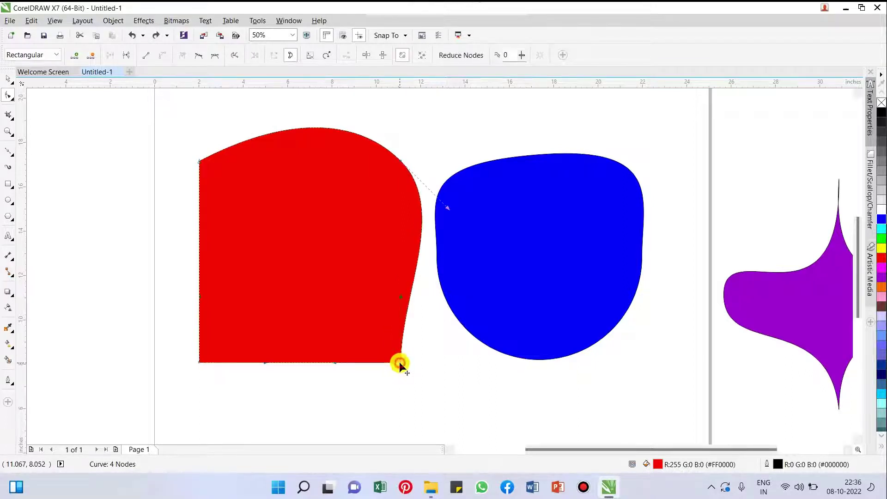
pyautogui.moveTo(400, 296); pyautogui.dragTo(443, 275)
# Place the red shape's rotation centre just outside its lower-left corner and create a copy rotated to 316.23 degrees
pyautogui.scroll(-2, 443, 275)
pyautogui.press('space')
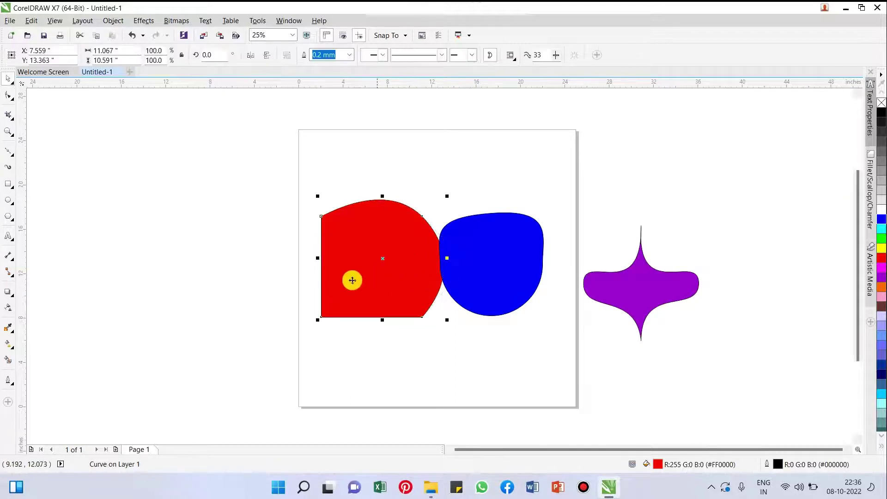
pyautogui.click(382, 263)
pyautogui.moveTo(382, 262)
pyautogui.mouseDown()
pyautogui.moveTo(353, 307)
pyautogui.moveTo(312, 326)
pyautogui.mouseUp()
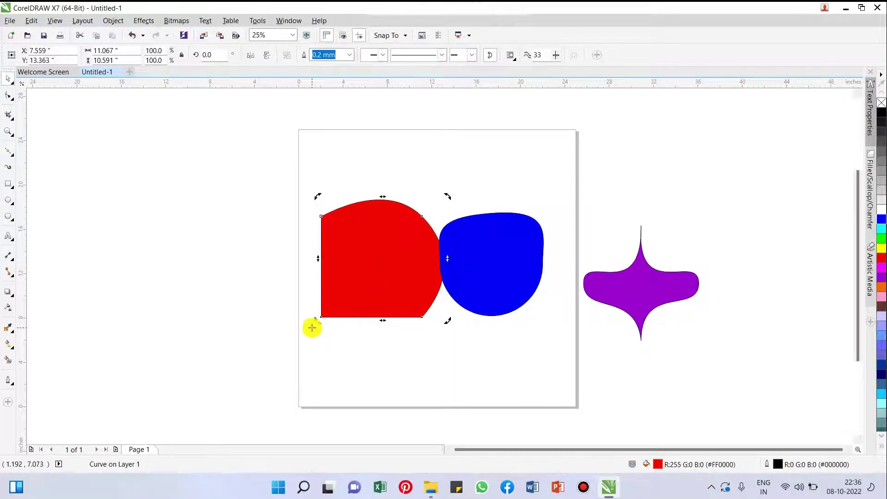
pyautogui.moveTo(451, 321); pyautogui.dragTo(469, 422)
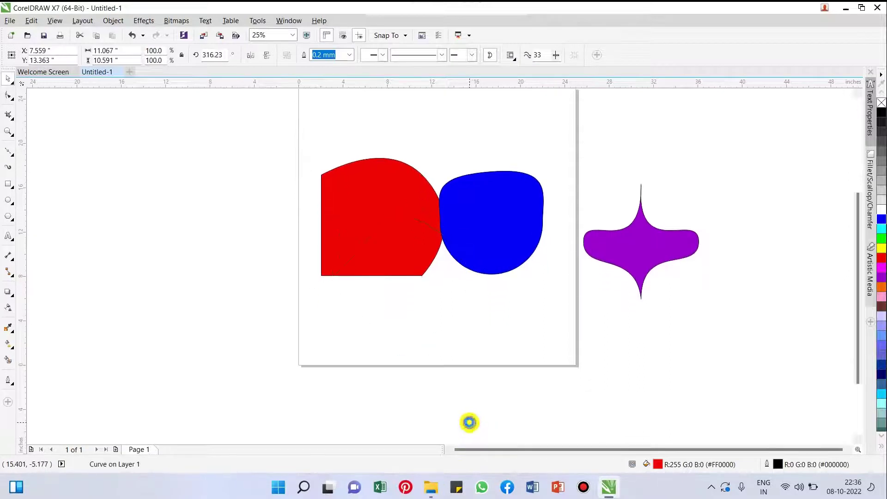
# Repeat the rotated copy around the same centre until the red petals form a complete flower
pyautogui.hotkey('ctrl', 'r')
pyautogui.hotkey('ctrl', 'r')
pyautogui.hotkey('ctrl', 'r')
pyautogui.hotkey('ctrl', 'r')
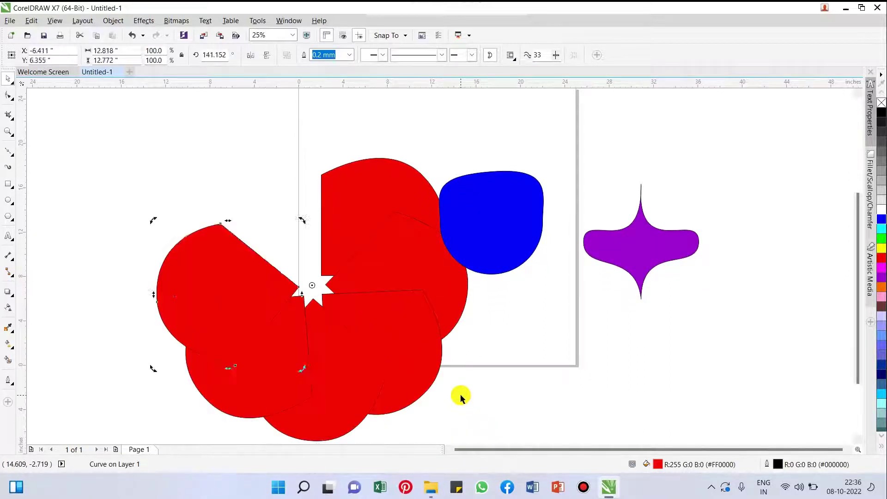
# Move the whole red flower off the page to its right and shift the blue shape to the middle of the page
pyautogui.scroll(-1, 458, 393)
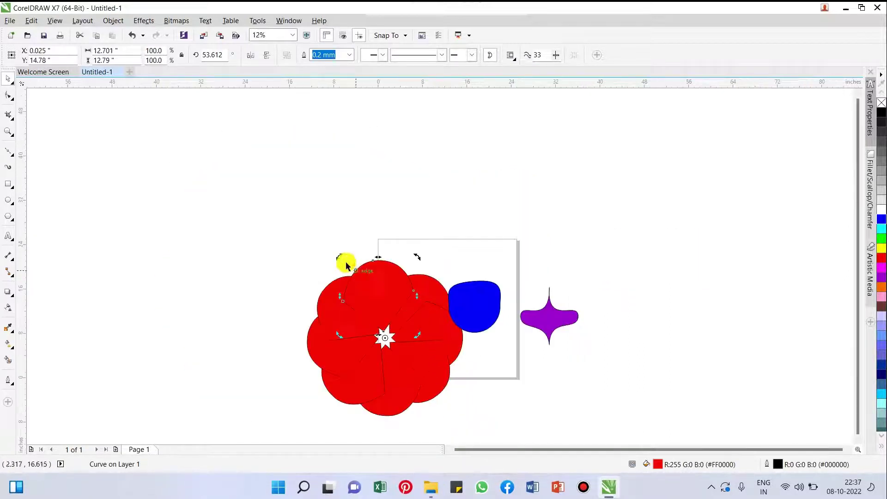
pyautogui.moveTo(290, 251); pyautogui.dragTo(575, 236)
pyautogui.scroll(1, 500, 275)
pyautogui.moveTo(457, 352); pyautogui.dragTo(392, 318)
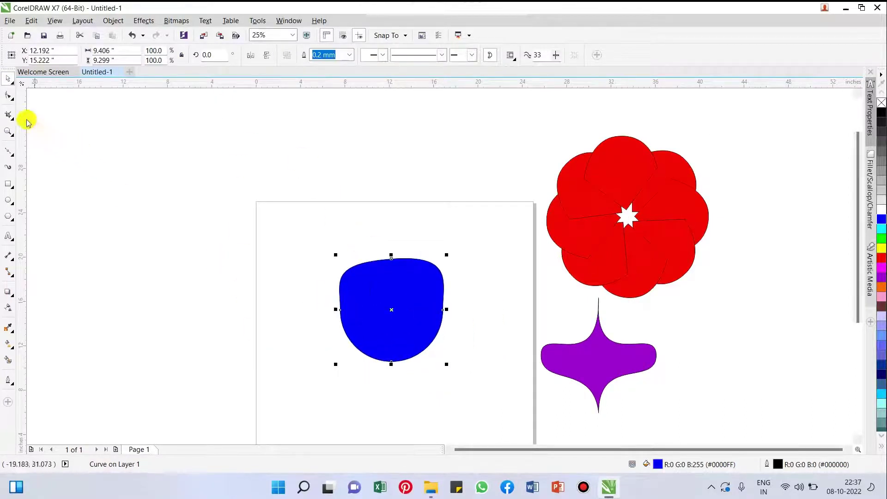
# Delete the blue shape from the drawing
pyautogui.click(9, 95)
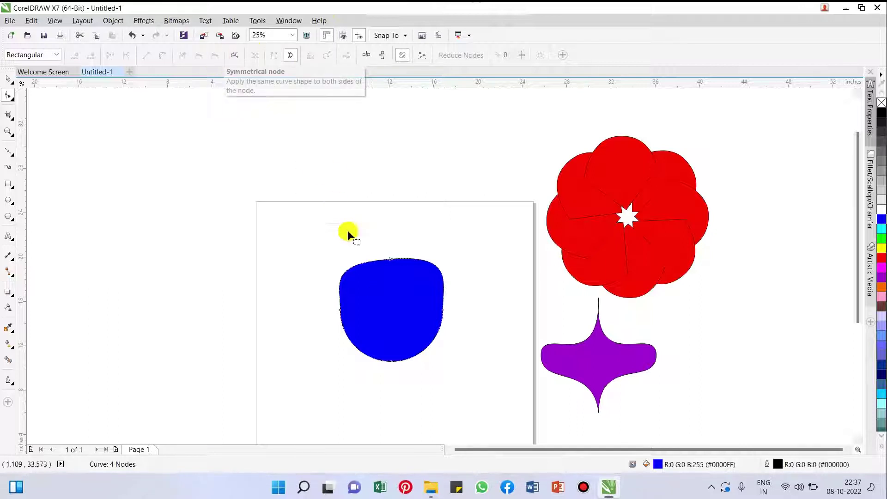
pyautogui.press('space')
pyautogui.moveTo(382, 293); pyautogui.dragTo(124, 204)
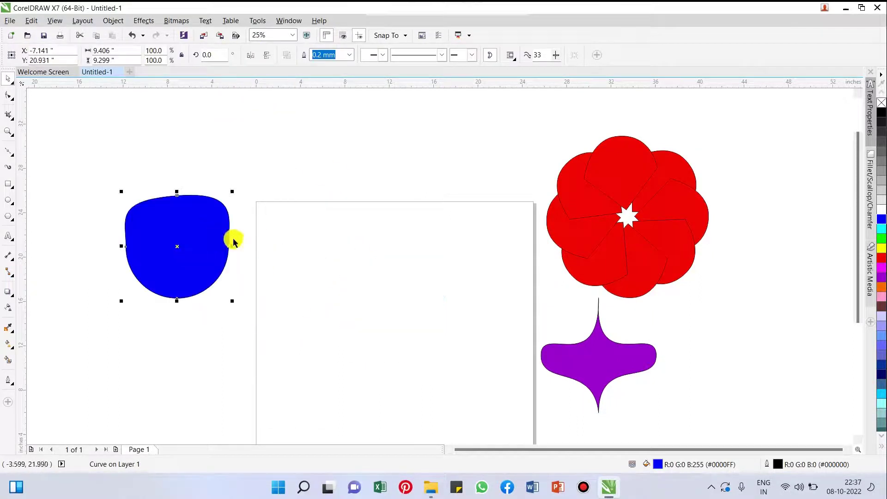
pyautogui.press('Delete')
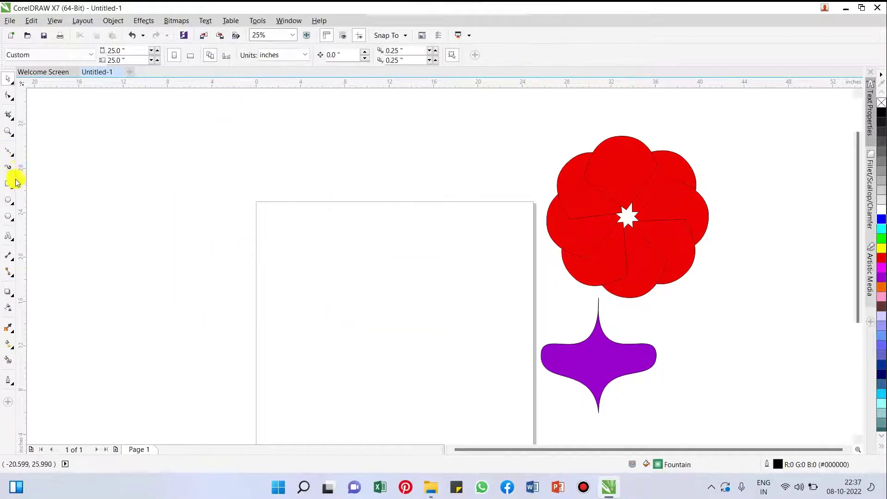
# Draw a circle about 11.5 inches wide and position it in the right half of the page
pyautogui.click(9, 200)
pyautogui.moveTo(321, 224); pyautogui.dragTo(426, 351)
pyautogui.moveTo(384, 285); pyautogui.dragTo(457, 296)
# Draw a square about 11.46 inches wide and place it to the left of the circle
pyautogui.click(8, 184)
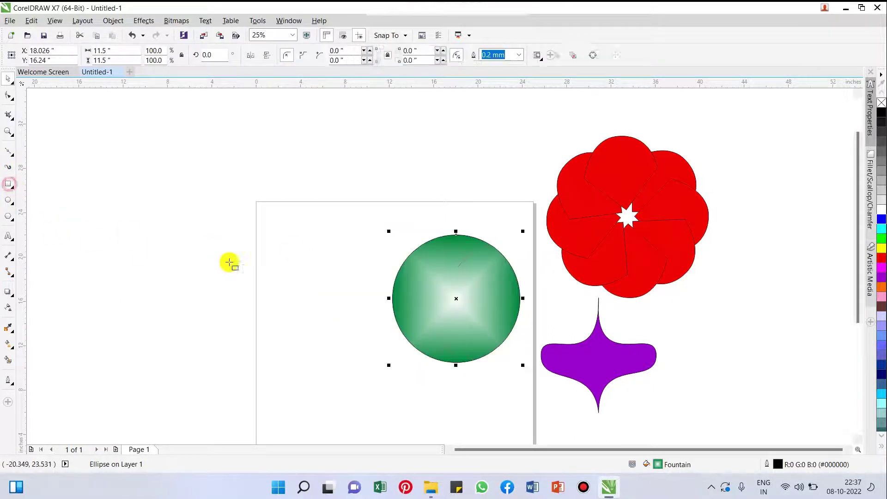
pyautogui.moveTo(266, 233); pyautogui.dragTo(393, 360)
pyautogui.press('space')
pyautogui.moveTo(352, 290); pyautogui.dragTo(342, 294)
# Fill the square with orange and the circle with dark brown
pyautogui.click(882, 288)
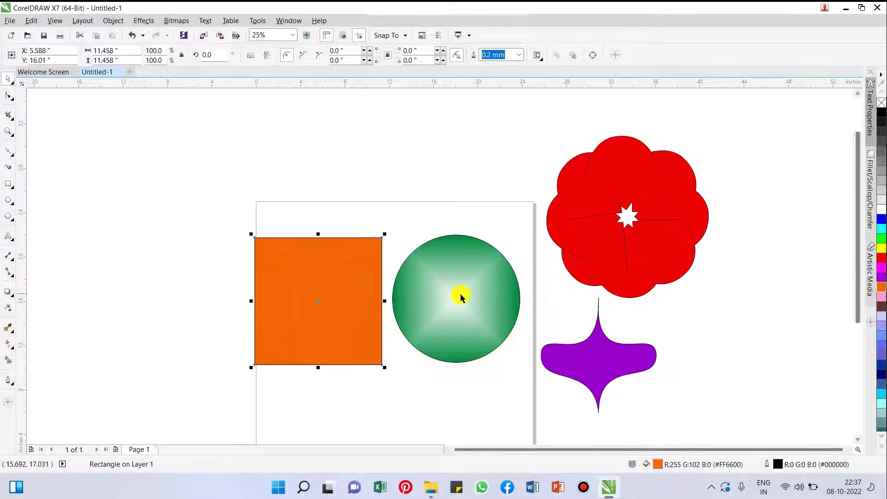
pyautogui.click(462, 295)
pyautogui.click(881, 306)
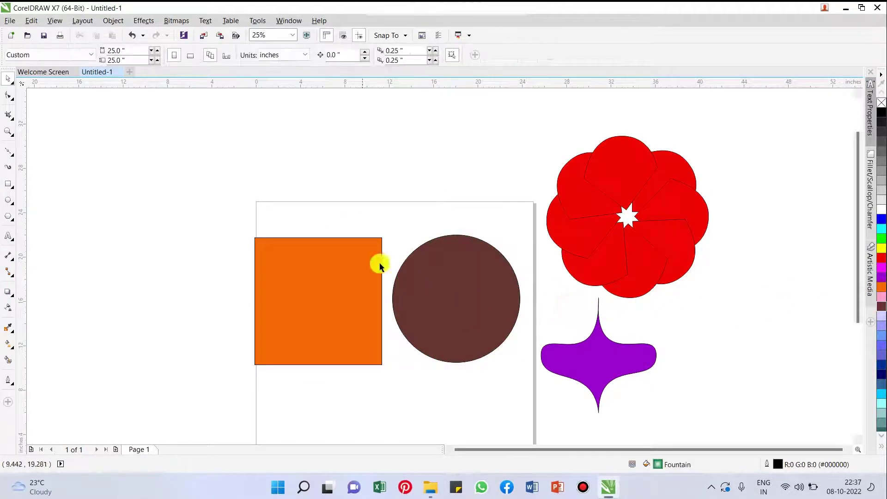
# Convert the orange square to curves and make its nodes editable with the Shape tool
pyautogui.click(359, 280)
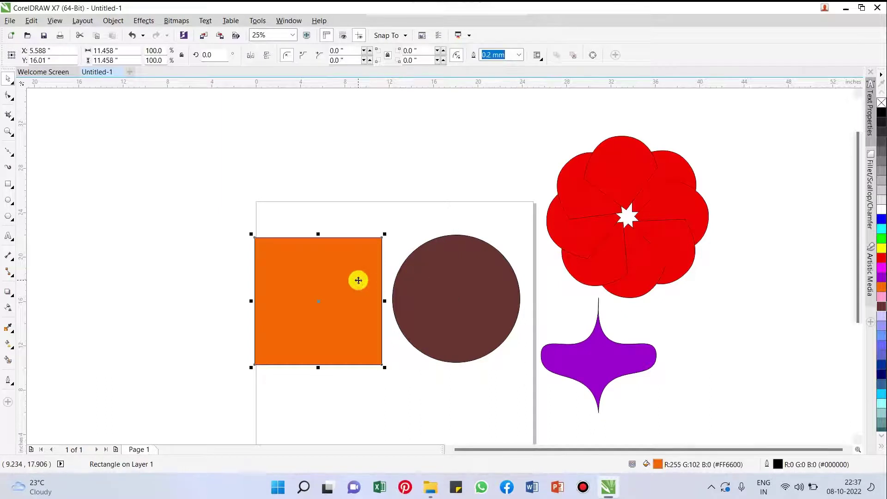
pyautogui.hotkey('ctrl', 'q')
pyautogui.click(348, 283)
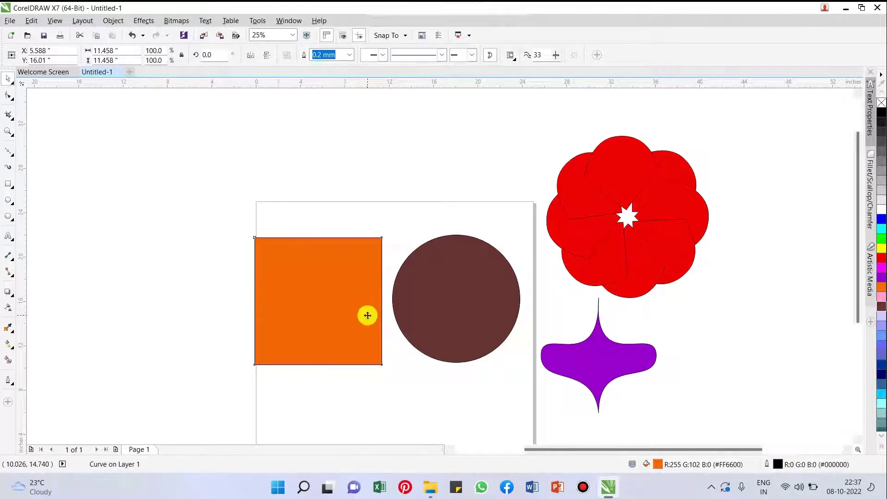
pyautogui.scroll(1, 367, 315)
pyautogui.press('F10')
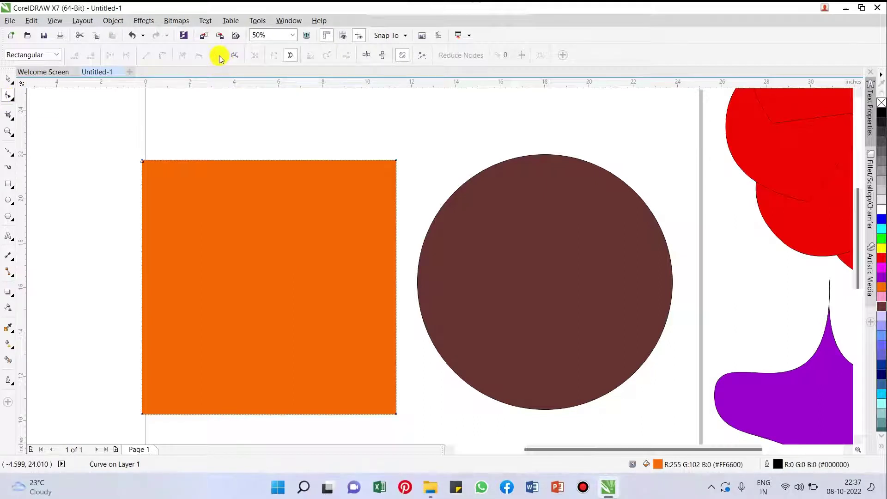
# Select all four nodes of the orange square and convert its straight segments to curves
pyautogui.moveTo(106, 124); pyautogui.dragTo(213, 215)
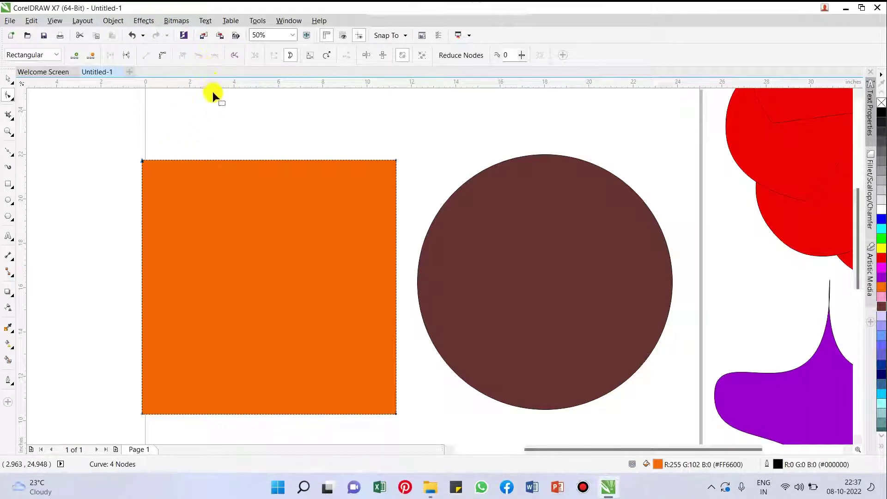
pyautogui.scroll(-2, 213, 93)
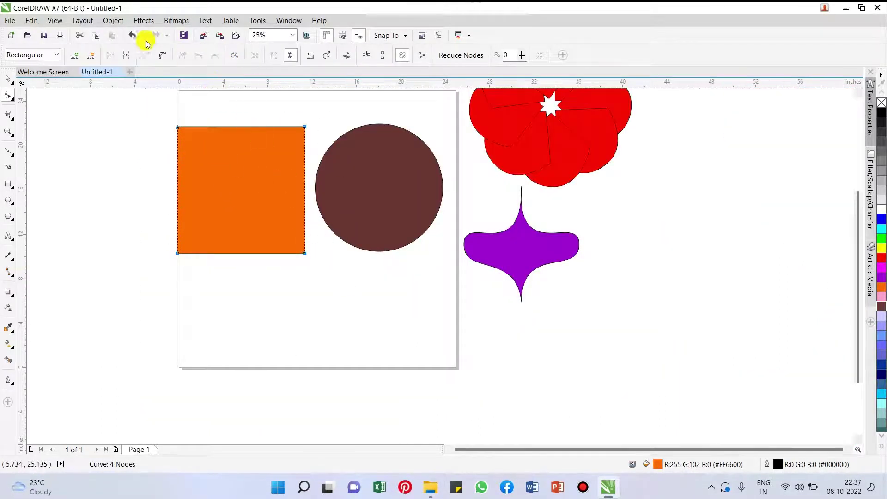
pyautogui.click(161, 57)
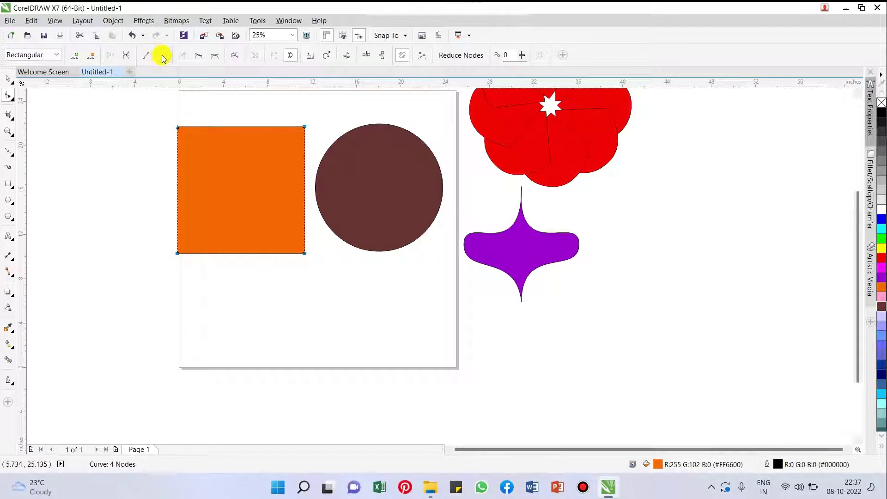
pyautogui.scroll(1, 231, 91)
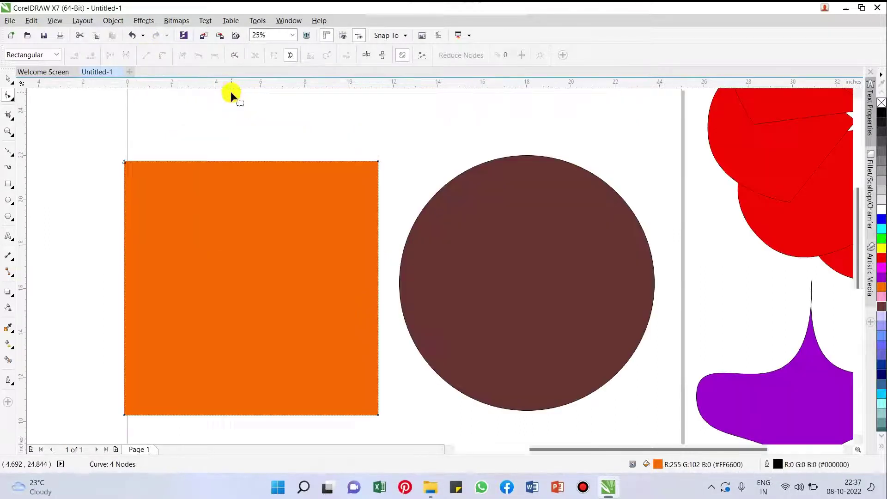
# Make the orange square's upper-right corner node symmetrical
pyautogui.moveTo(233, 99); pyautogui.dragTo(435, 268)
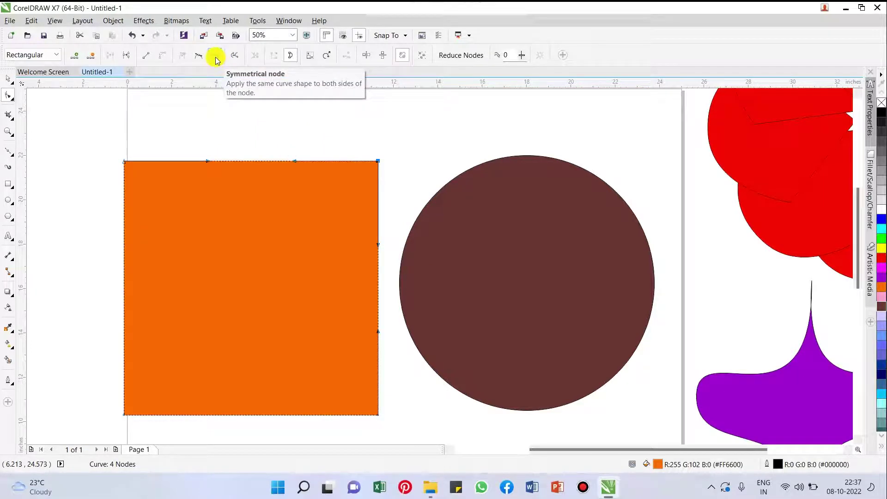
pyautogui.click(215, 59)
pyautogui.scroll(-1, 265, 147)
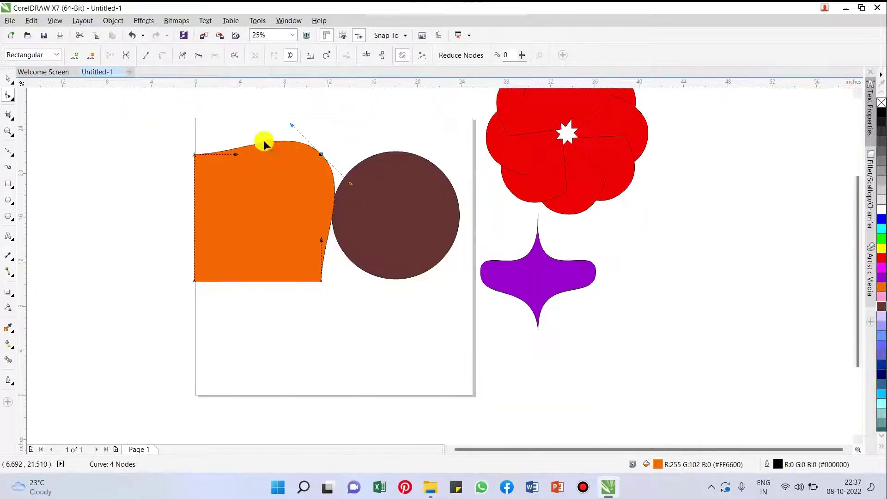
# Try to lengthen the right-hand handle of the brown circle's top node
pyautogui.click(411, 156)
pyautogui.scroll(1, 413, 157)
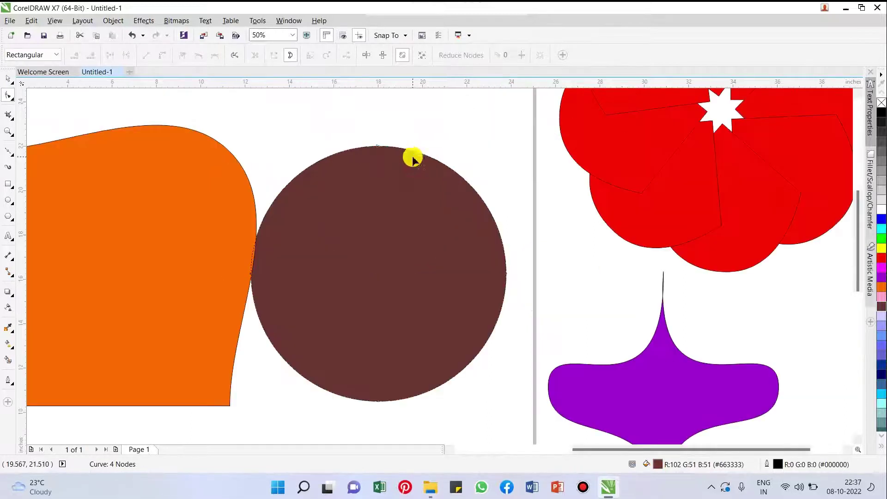
pyautogui.moveTo(316, 114); pyautogui.dragTo(416, 181)
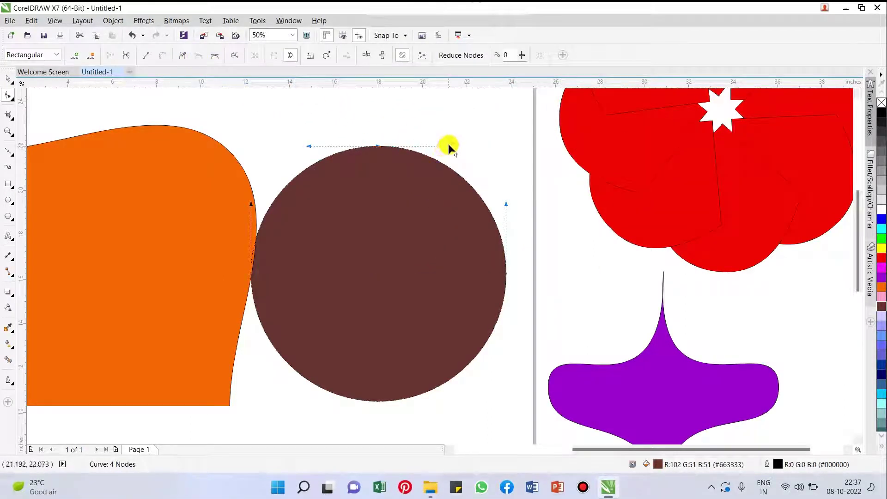
pyautogui.moveTo(448, 145); pyautogui.dragTo(476, 146)
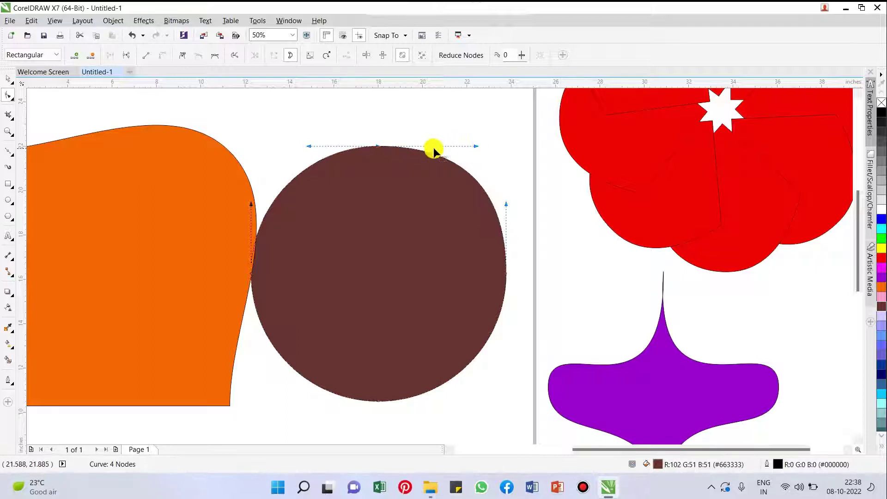
pyautogui.hotkey('ctrl', 'z')
# Make the brown circle's top node symmetrical and stretch its handles far outward horizontally
pyautogui.moveTo(315, 124); pyautogui.dragTo(440, 206)
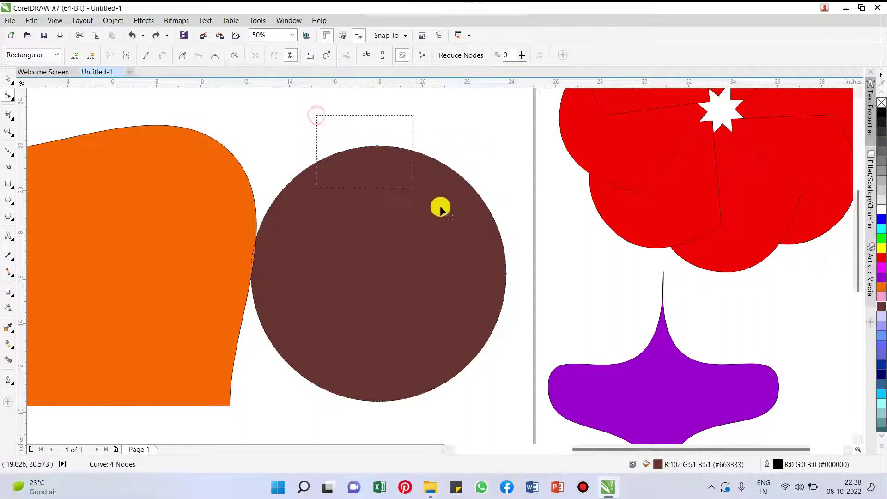
pyautogui.click(217, 59)
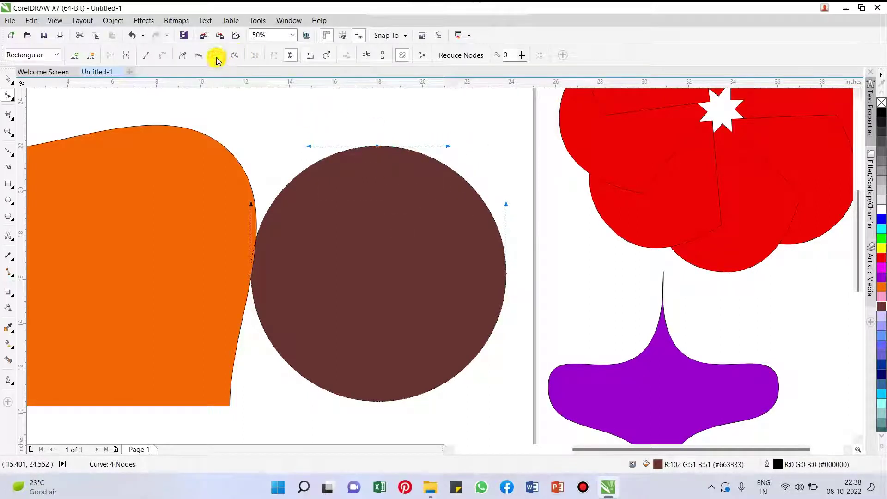
pyautogui.moveTo(448, 146); pyautogui.dragTo(635, 145)
pyautogui.scroll(-2, 536, 153)
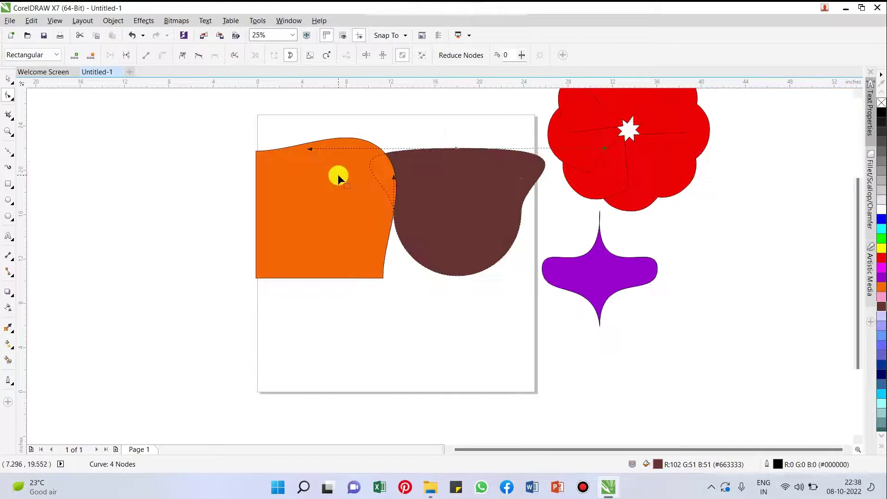
# Move the orange shape left, clear of the brown one, and pull the brown shape's right top-node handle slightly farther out
pyautogui.press('space')
pyautogui.moveTo(333, 167); pyautogui.dragTo(242, 178)
pyautogui.click(455, 164)
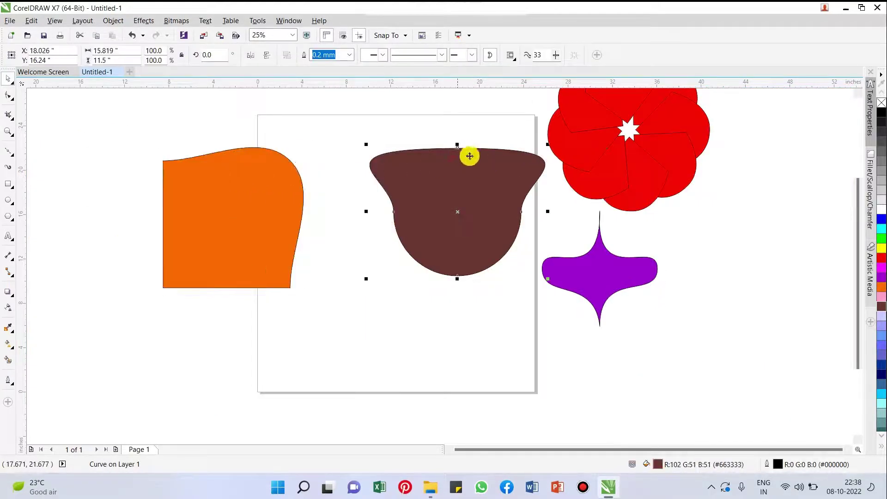
pyautogui.doubleClick(453, 148)
pyautogui.scroll(1, 553, 164)
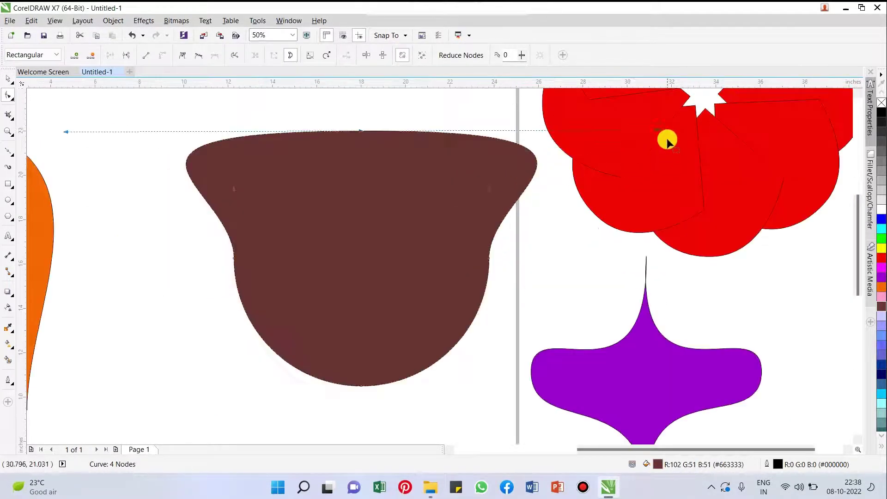
pyautogui.moveTo(658, 131); pyautogui.dragTo(704, 127)
pyautogui.scroll(-1, 538, 181)
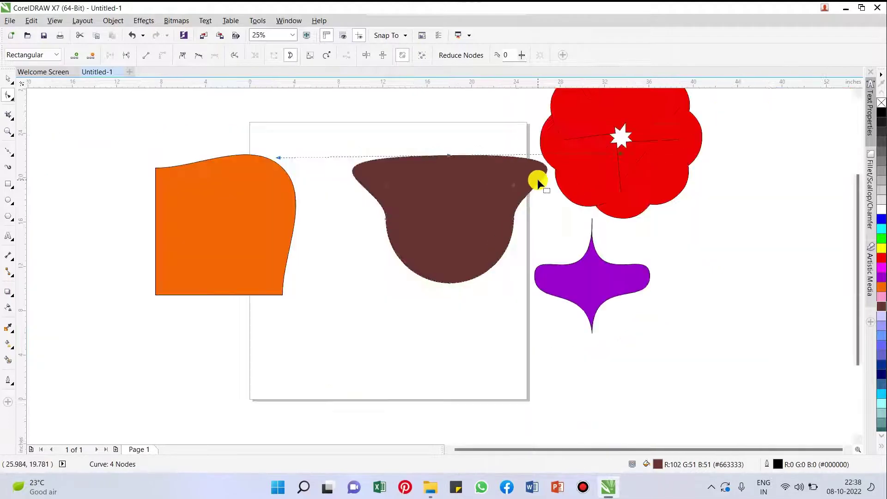
# Delete the brown shape and the orange shape from the page
pyautogui.click(519, 224)
pyautogui.scroll(-1, 436, 231)
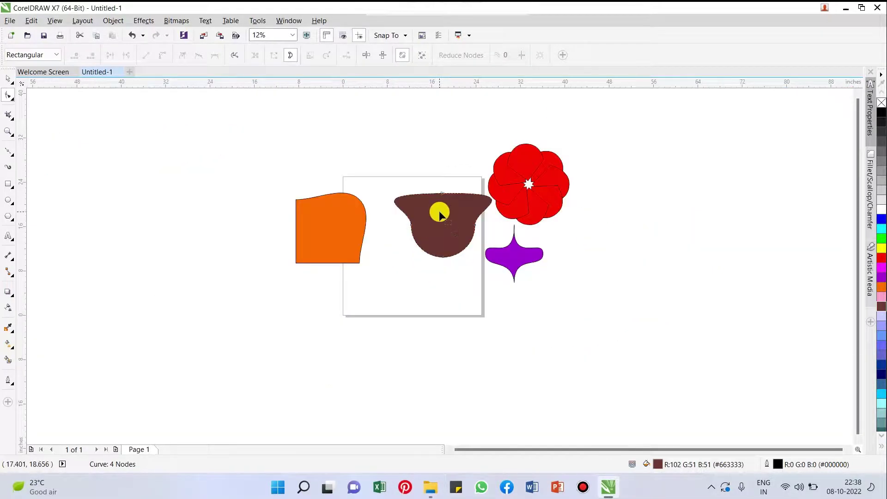
pyautogui.scroll(1, 440, 211)
pyautogui.press('space')
pyautogui.press('Delete')
pyautogui.click(220, 212)
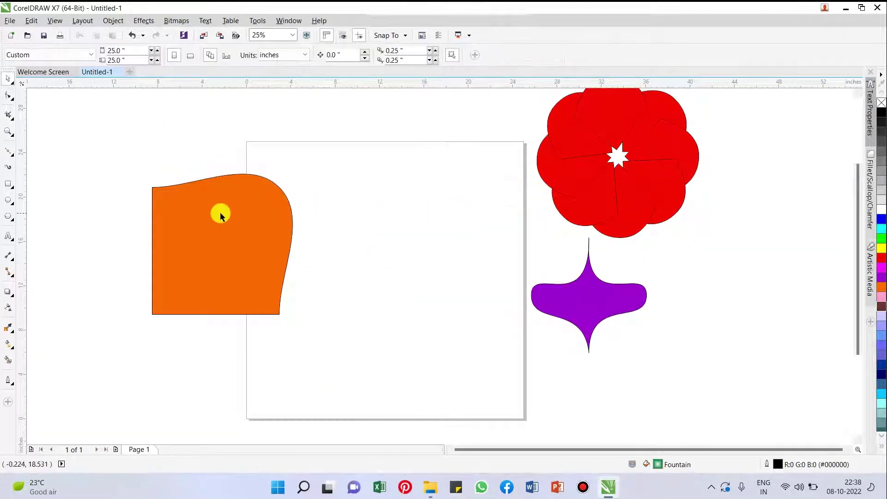
pyautogui.press('Delete')
pyautogui.click(7, 187)
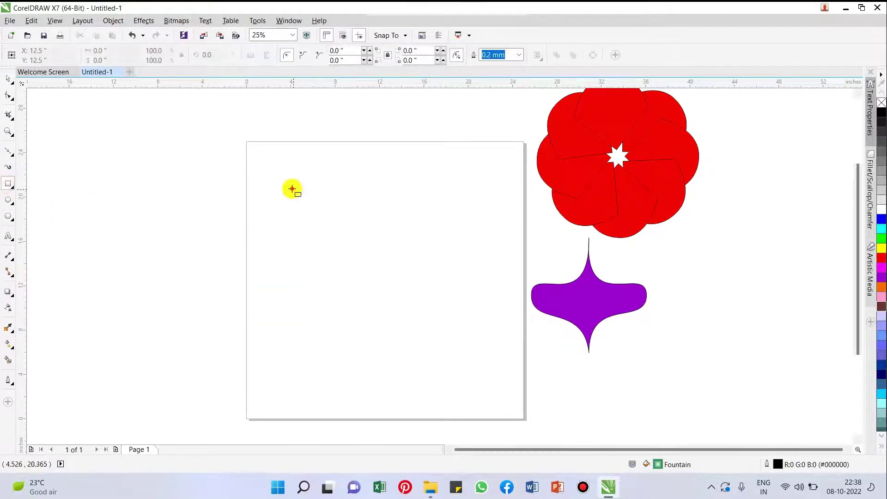
pyautogui.moveTo(291, 188); pyautogui.dragTo(416, 337)
pyautogui.press('space')
pyautogui.moveTo(376, 234); pyautogui.dragTo(342, 194)
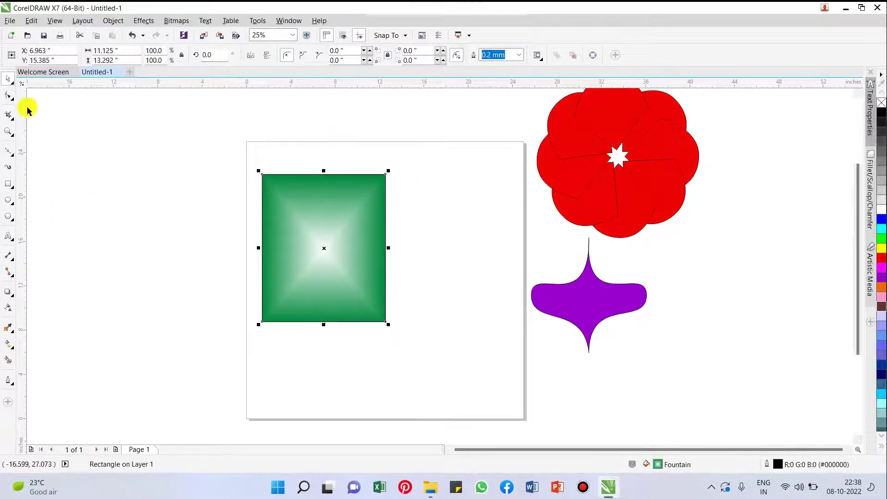
pyautogui.hotkey('ctrl', 'q')
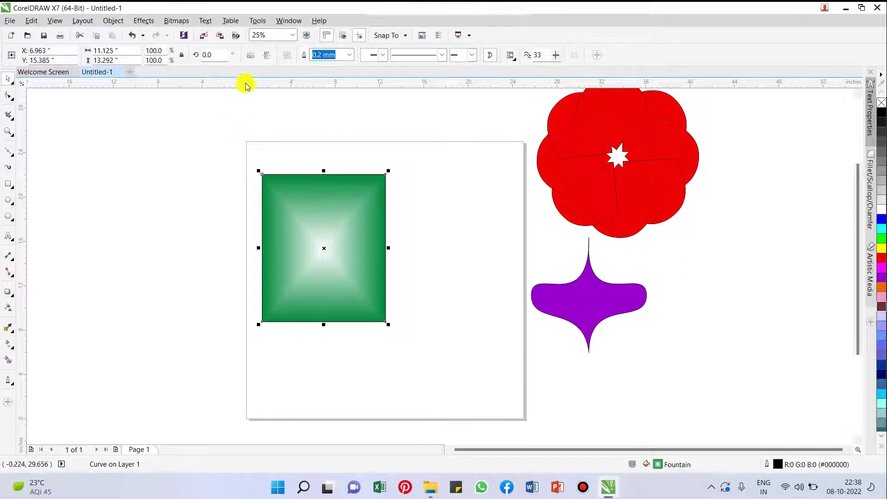
pyautogui.click(8, 95)
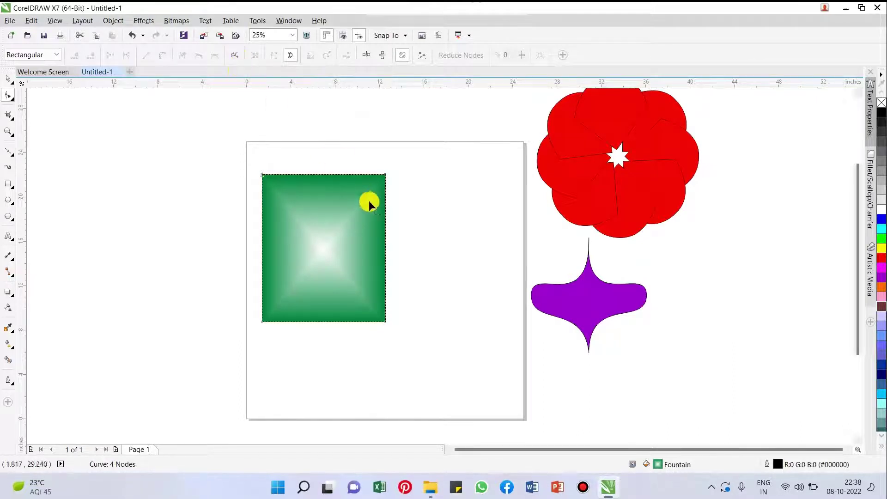
pyautogui.press('space')
pyautogui.press('Delete')
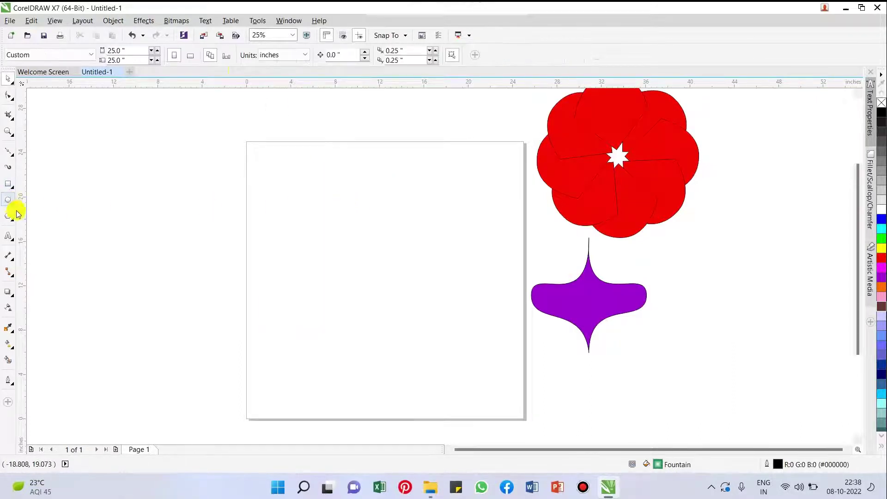
# Draw a circle about 15.79 inches wide near the middle of the page and fill it with purple
pyautogui.click(13, 200)
pyautogui.moveTo(317, 176)
pyautogui.mouseDown()
pyautogui.moveTo(447, 342)
pyautogui.moveTo(493, 351)
pyautogui.mouseUp()
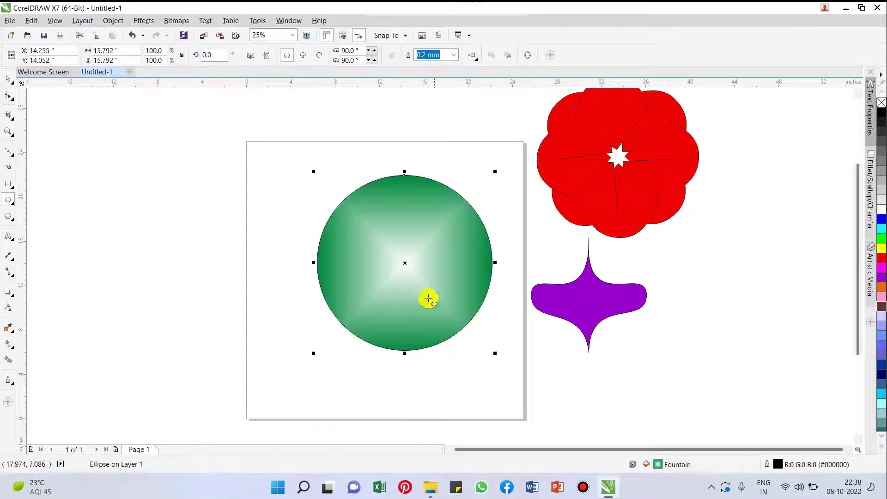
pyautogui.moveTo(420, 259); pyautogui.dragTo(399, 256)
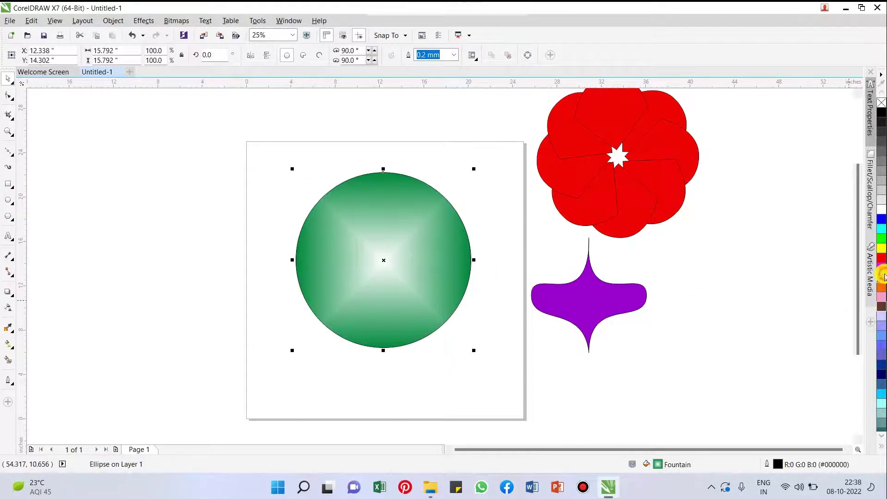
pyautogui.click(883, 276)
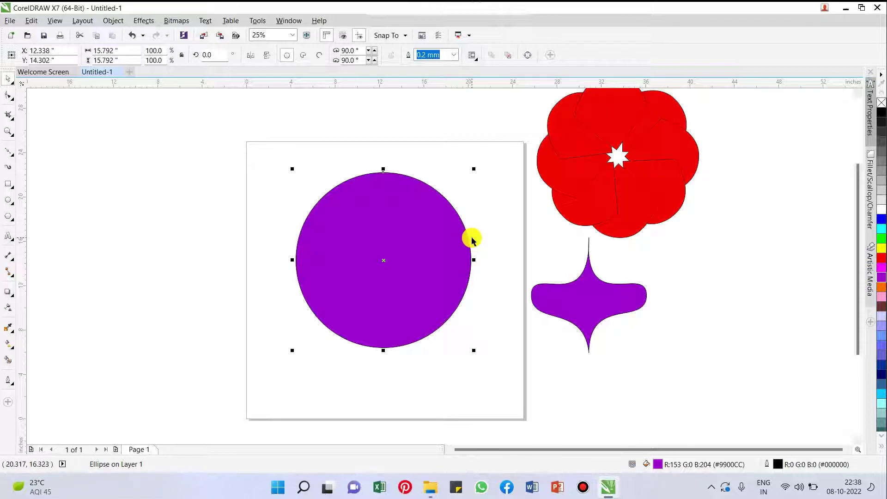
# Convert the purple circle to curves and make its nodes editable with the Shape tool
pyautogui.click(398, 192)
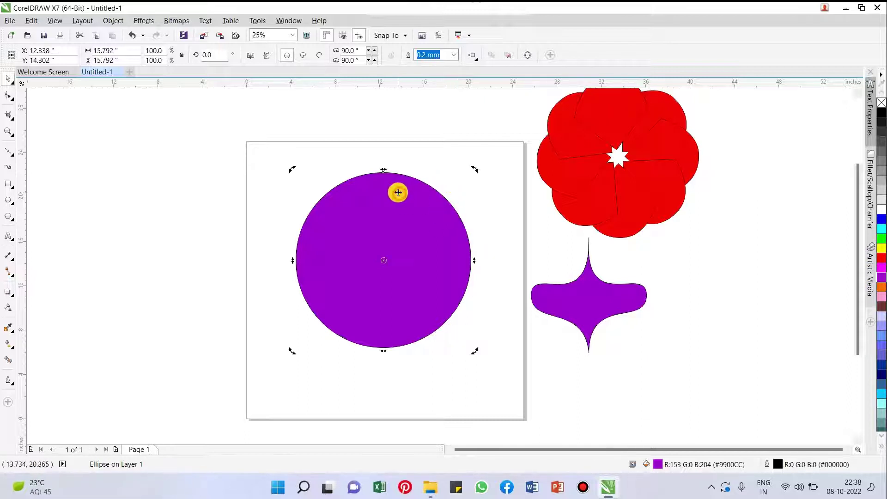
pyautogui.hotkey('ctrl', 'q')
pyautogui.press('F10')
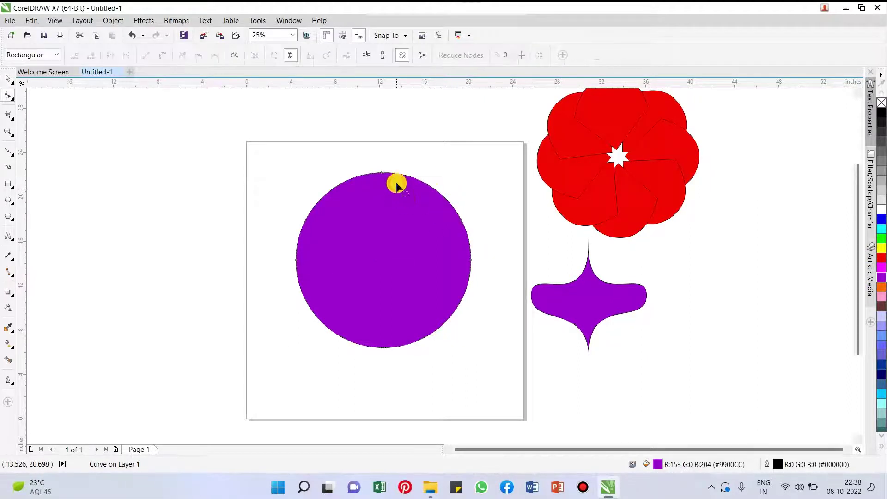
# Break the purple circle's curve at its top node
pyautogui.moveTo(333, 142); pyautogui.dragTo(442, 192)
pyautogui.scroll(1, 410, 182)
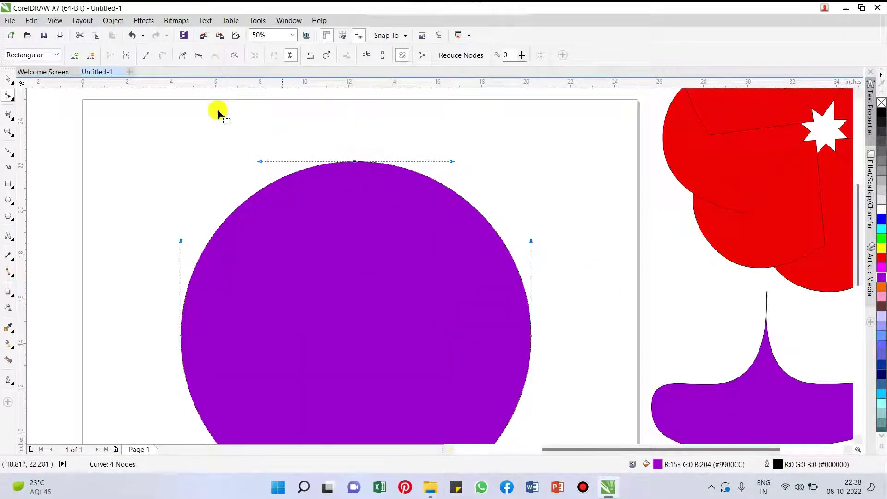
pyautogui.click(131, 58)
# Try to pull one open end down into the circle and delete the end node of the left arc
pyautogui.moveTo(353, 162); pyautogui.dragTo(357, 213)
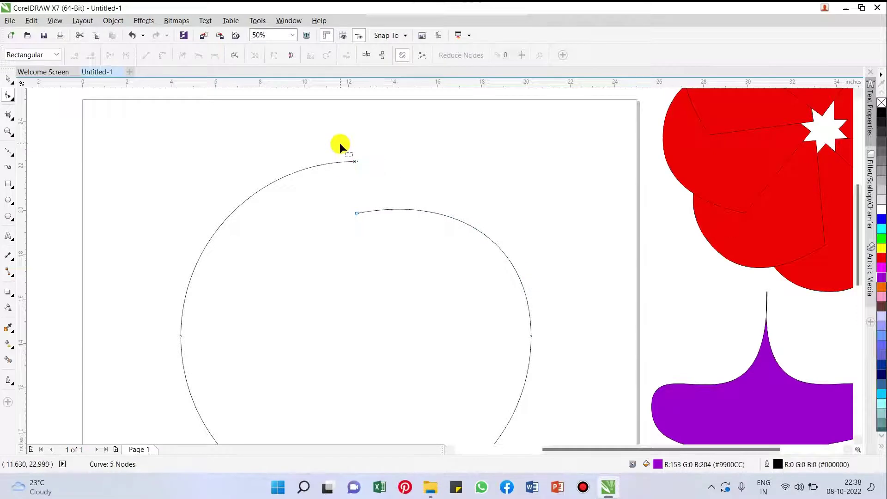
pyautogui.moveTo(403, 194); pyautogui.dragTo(390, 162)
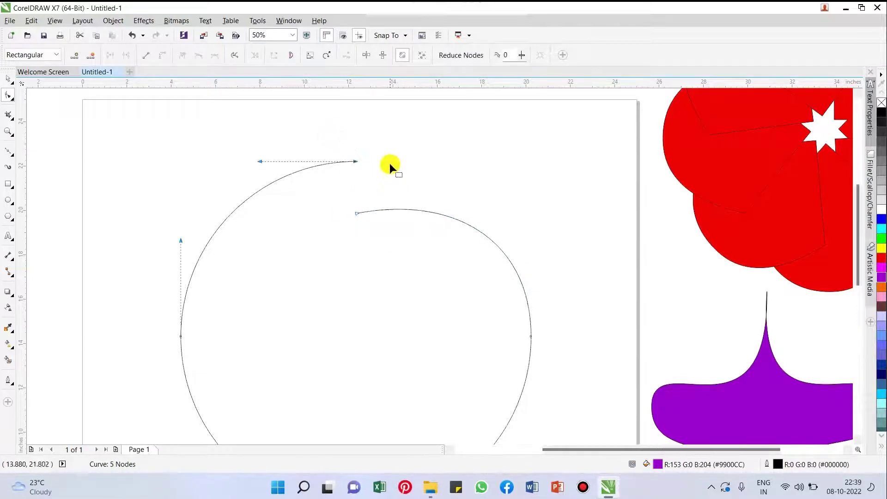
pyautogui.click(91, 55)
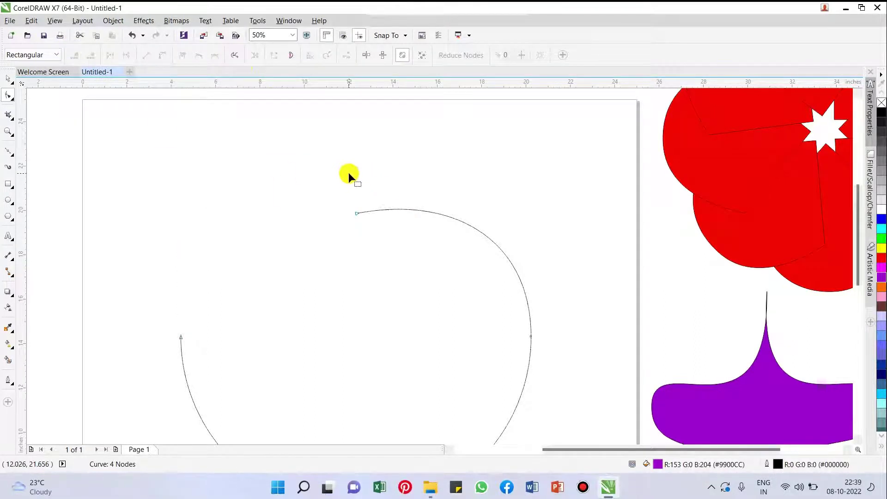
pyautogui.hotkey('ctrl', 'z')
pyautogui.hotkey('ctrl', 'z')
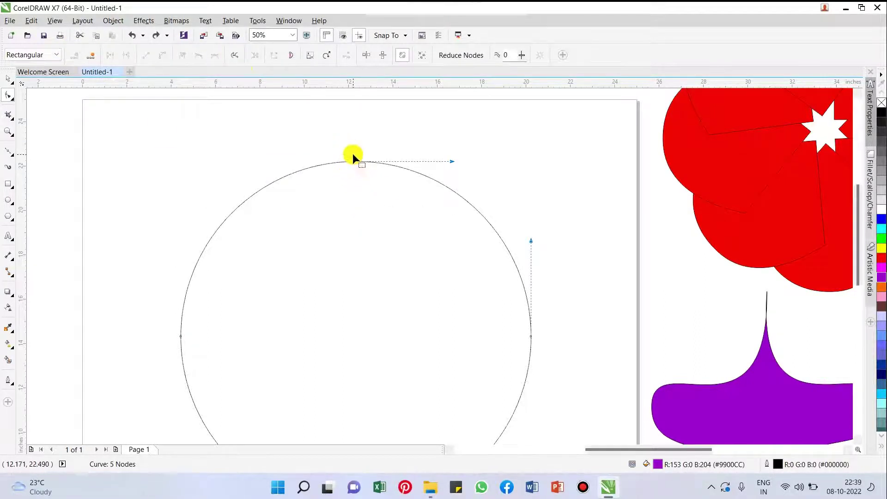
# Try to delete the left arc's end node while it overlaps the right arc's end at the circle's top
pyautogui.scroll(4, 359, 166)
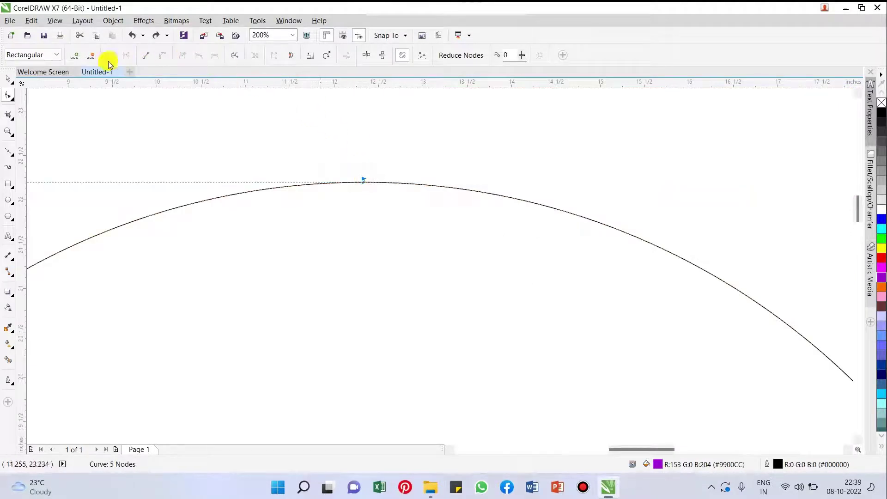
pyautogui.click(99, 58)
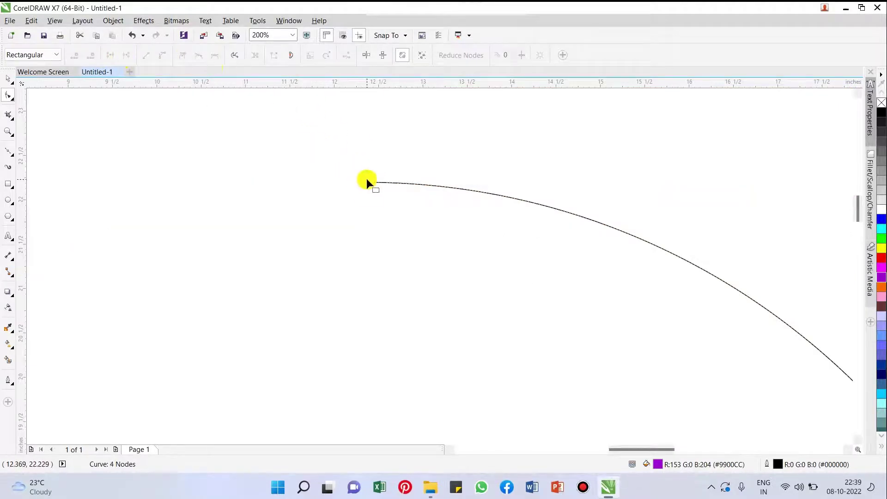
pyautogui.hotkey('ctrl', 'z')
# Try to delete the right arc's end node where the two arcs meet at the circle's top, and undo the deletion
pyautogui.click(363, 182)
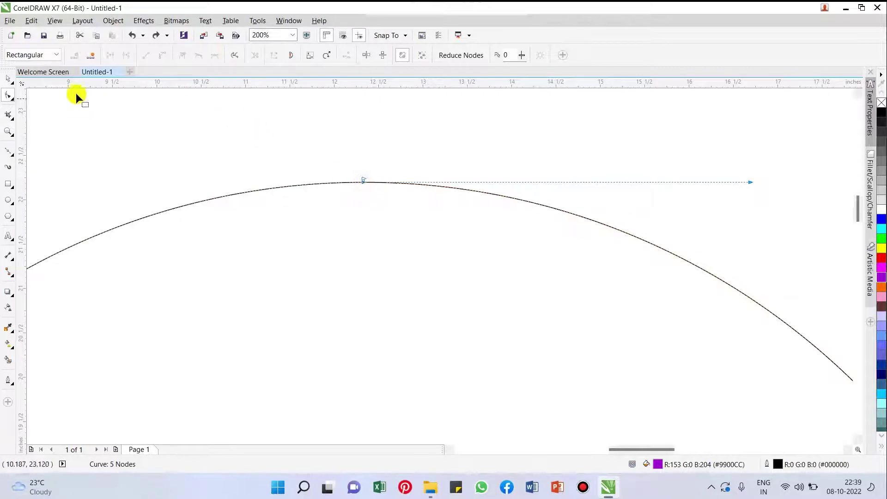
pyautogui.click(91, 55)
pyautogui.scroll(-2, 267, 157)
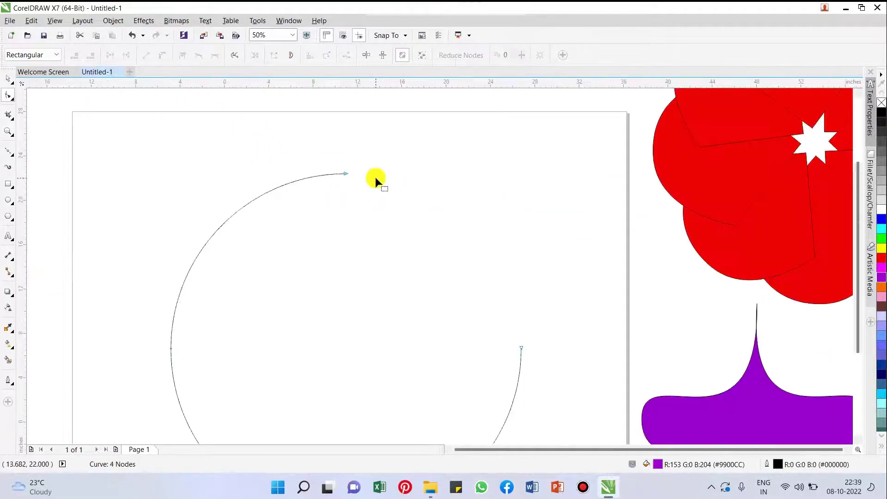
pyautogui.scroll(-1, 375, 176)
pyautogui.hotkey('ctrl', 'z')
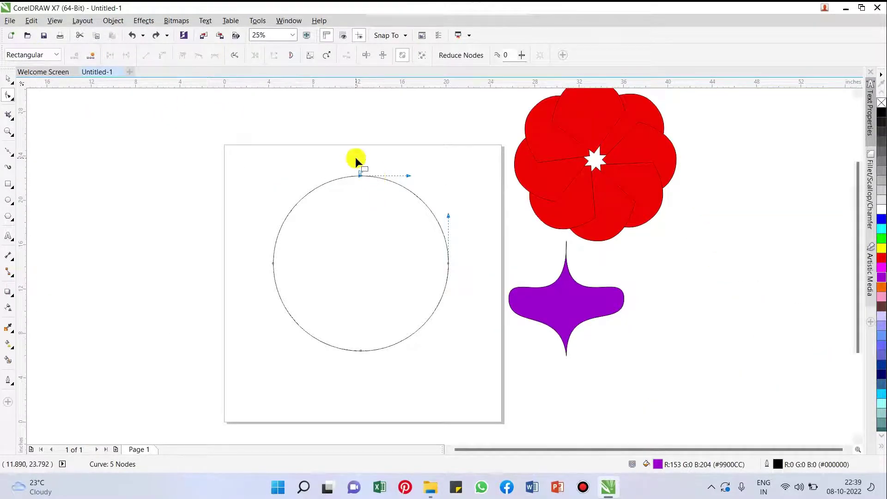
# Pull the right arc's open end slightly below the left arc's end and reverse the direction of the opened circle's curve
pyautogui.scroll(2, 352, 168)
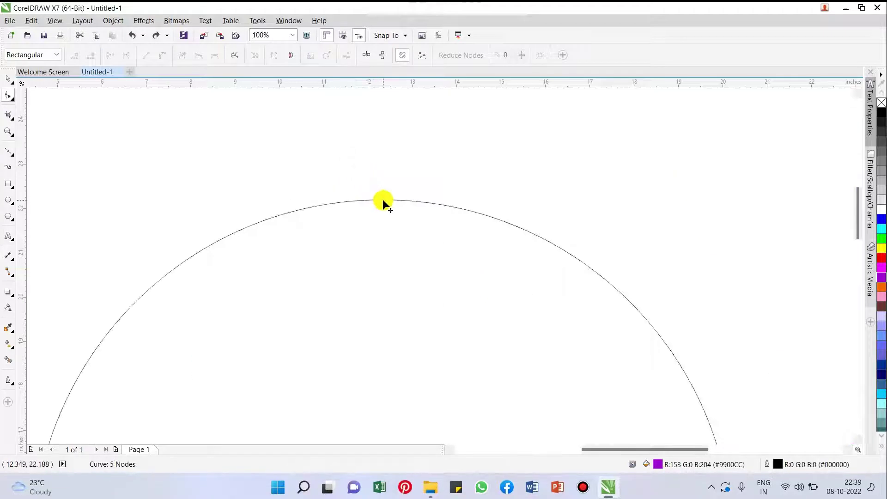
pyautogui.moveTo(382, 200); pyautogui.dragTo(382, 221)
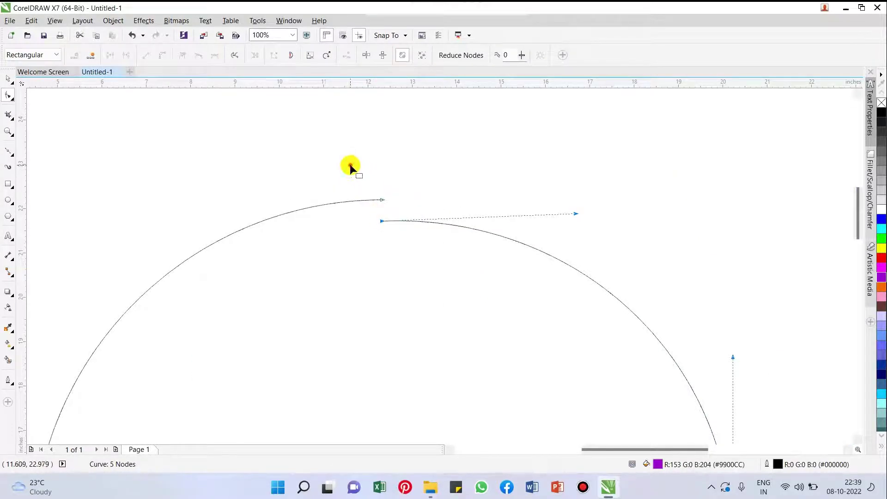
pyautogui.moveTo(348, 166); pyautogui.dragTo(406, 263)
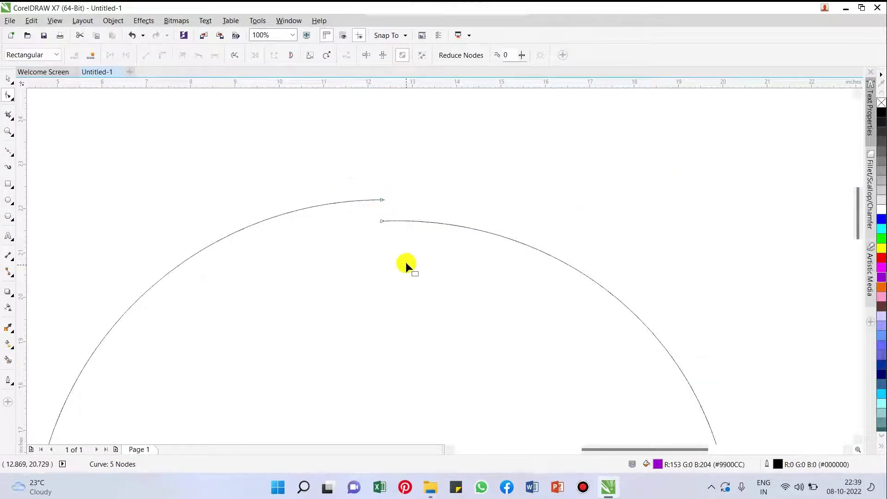
pyautogui.click(232, 56)
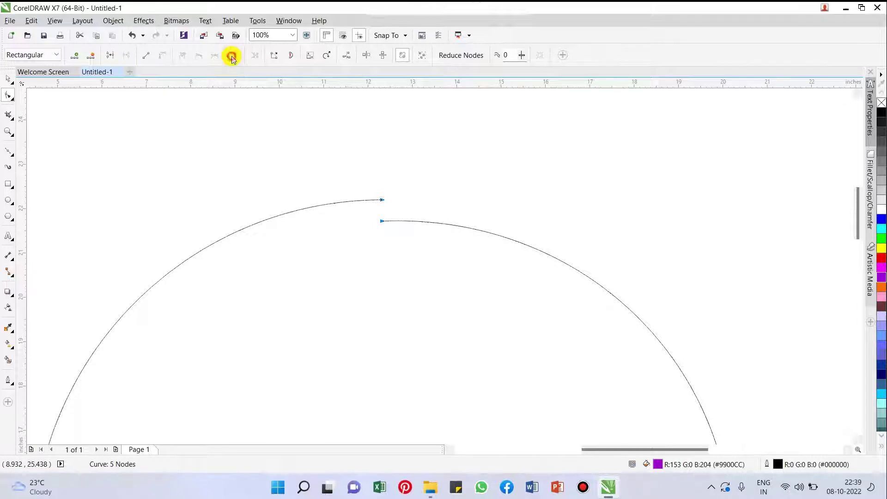
pyautogui.click(231, 57)
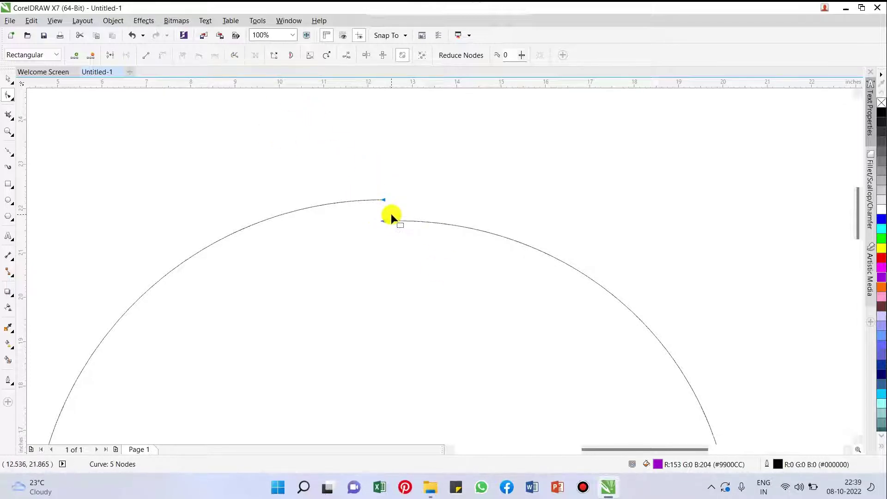
pyautogui.click(254, 56)
# Delete the opened circle's two end nodes and its remaining nodes
pyautogui.scroll(-2, 379, 95)
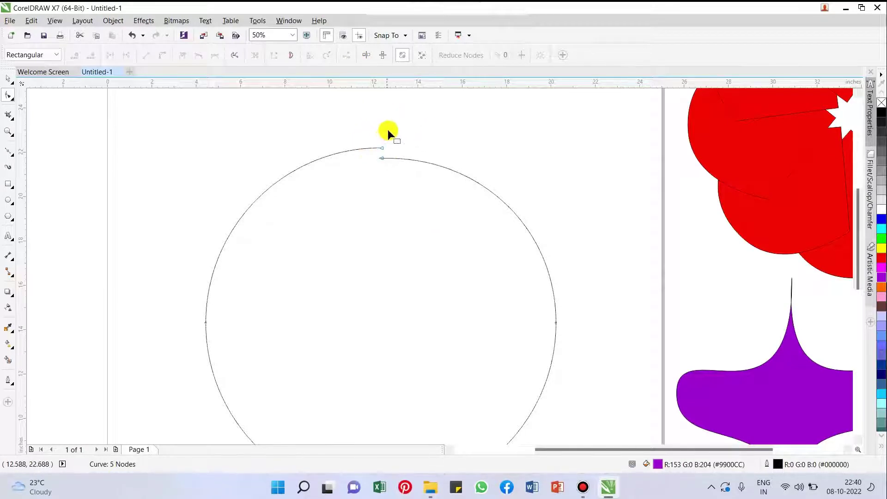
pyautogui.scroll(-2, 387, 137)
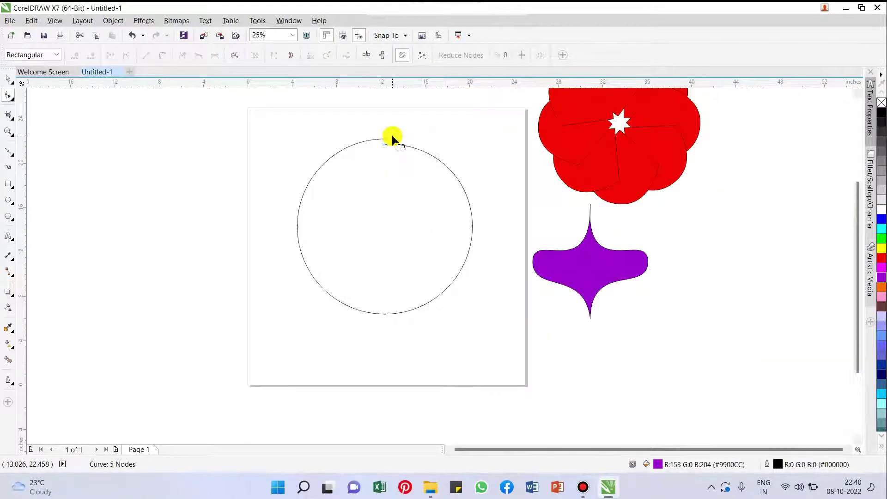
pyautogui.click(392, 135)
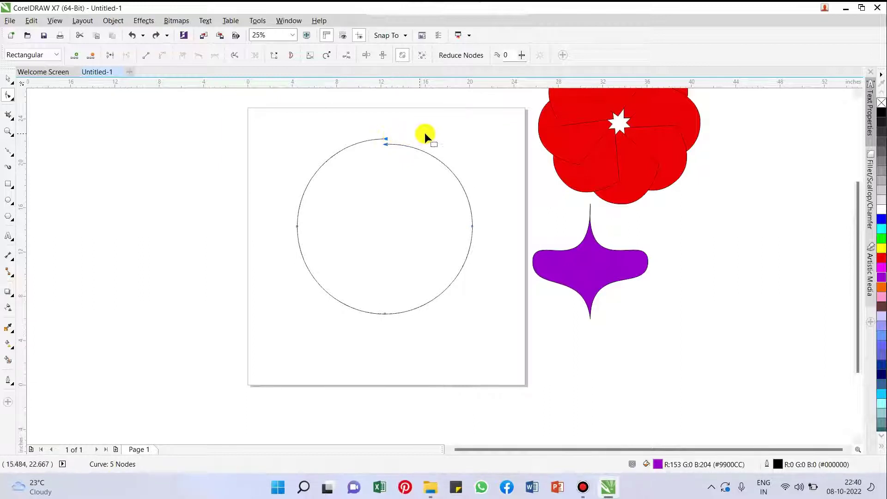
pyautogui.press('Delete')
pyautogui.moveTo(287, 171); pyautogui.dragTo(512, 326)
pyautogui.press('Delete')
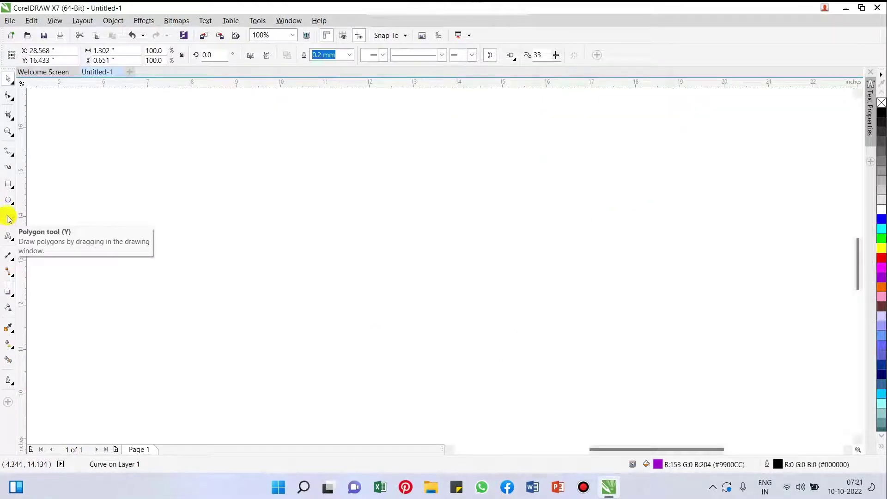
# Draw a four-sided polygon as a diamond about 6.47 inches wide and high and fill it with purple #9900CC
pyautogui.click(9, 217)
pyautogui.moveTo(284, 132); pyautogui.dragTo(495, 414)
pyautogui.press('space')
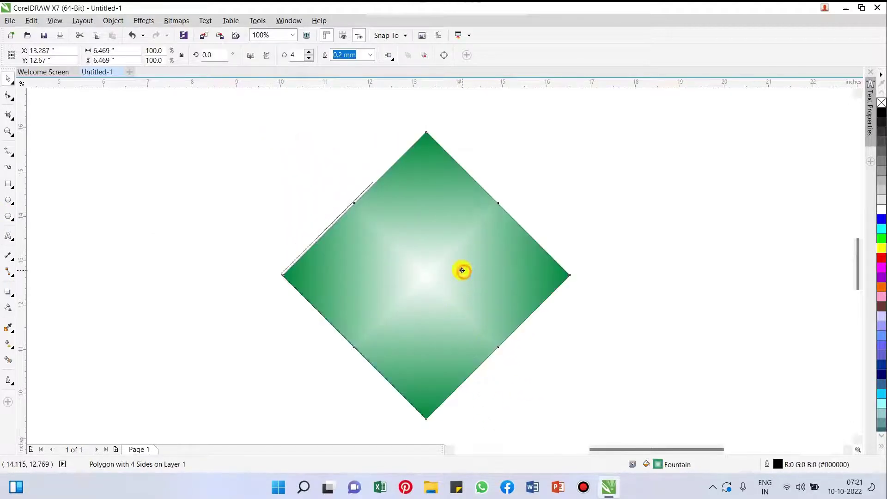
pyautogui.click(882, 277)
pyautogui.click(722, 271)
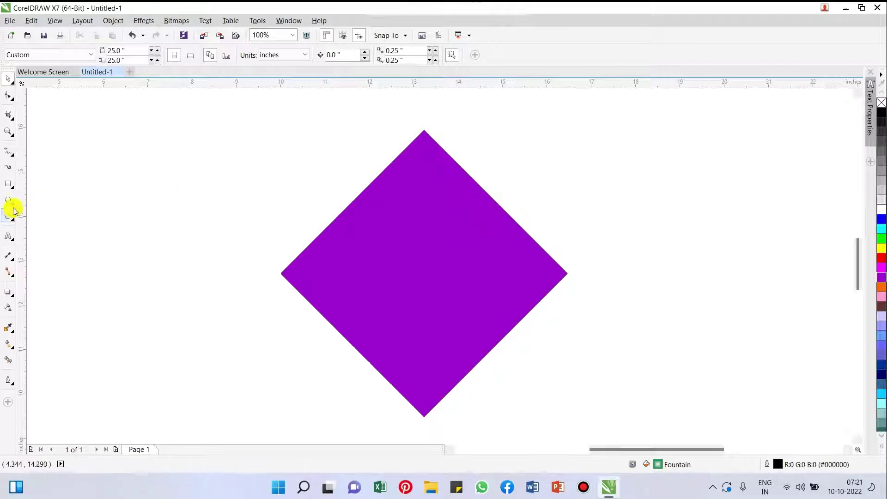
# Draw a thin horizontal bar about 8.9 by 0.2 inches across the diamond's upper part, roughly centre it, and fill it blue
pyautogui.click(6, 184)
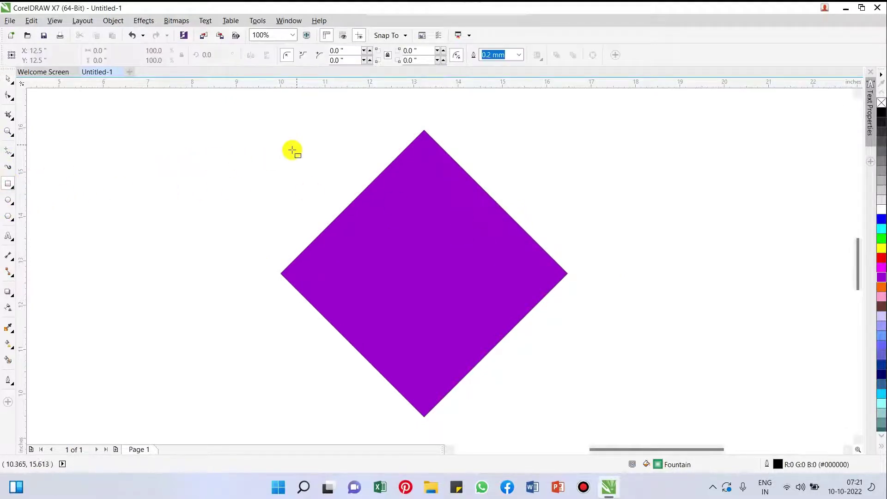
pyautogui.moveTo(291, 166); pyautogui.dragTo(686, 174)
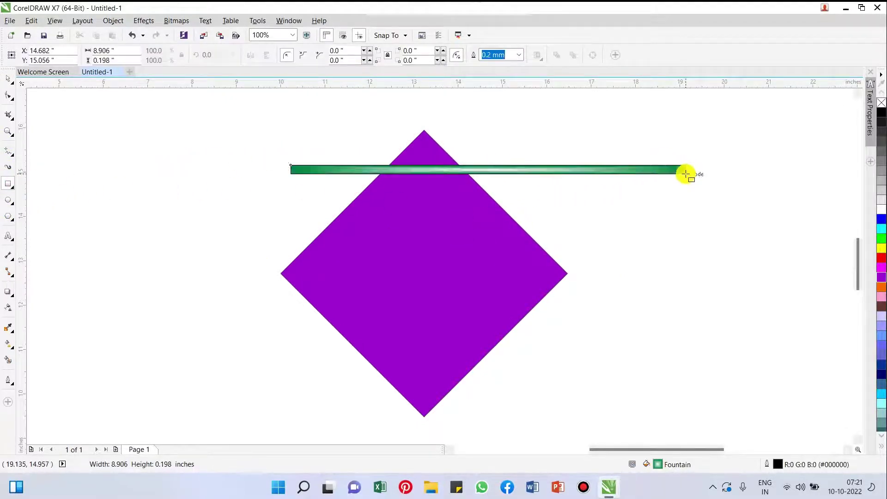
pyautogui.press('space')
pyautogui.moveTo(562, 172); pyautogui.dragTo(509, 172)
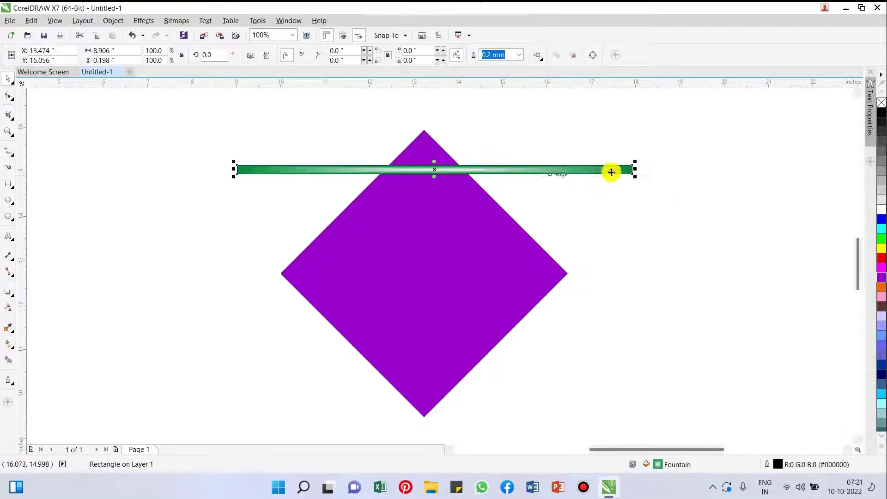
pyautogui.click(882, 220)
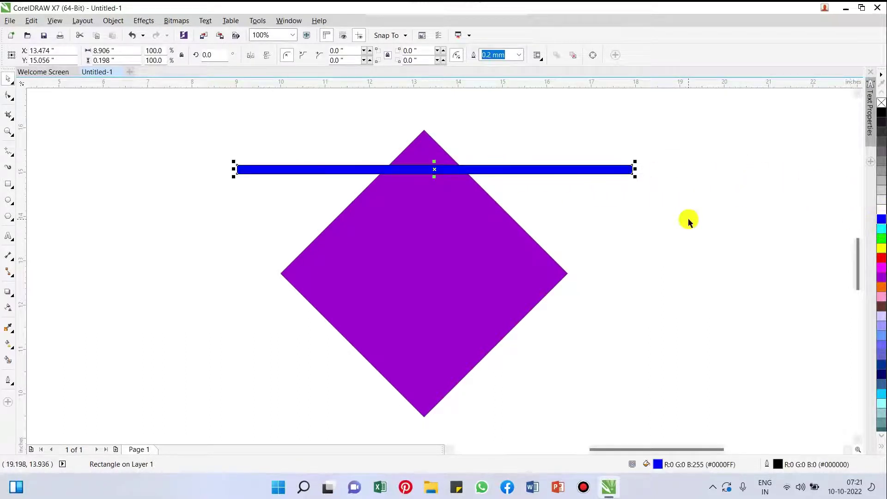
pyautogui.click(688, 220)
# Copy the blue bar about 0.8 inches downward and repeat the duplication until seven evenly spaced bars cross the diamond
pyautogui.click(510, 173)
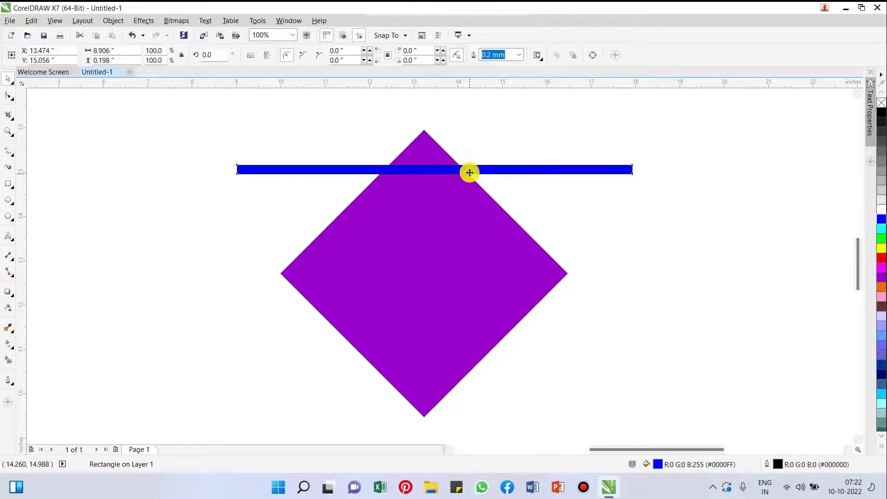
pyautogui.moveTo(469, 172); pyautogui.dragTo(466, 209)
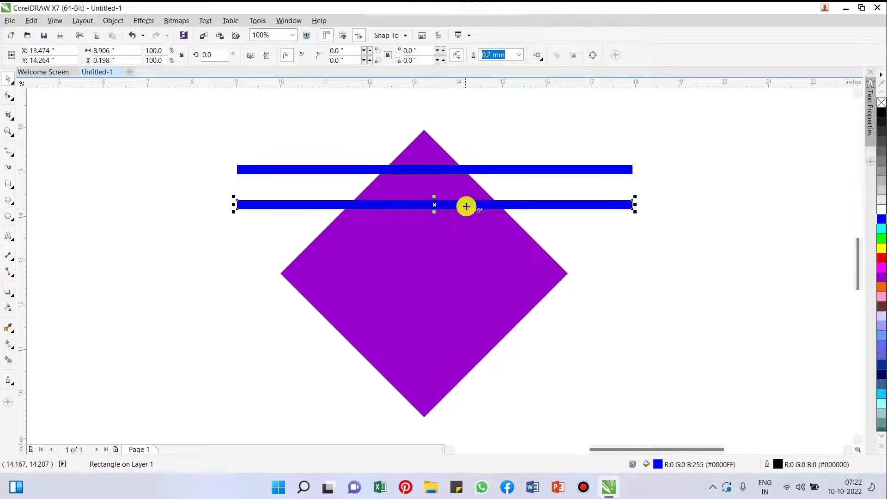
pyautogui.hotkey('ctrl', 'r')
pyautogui.hotkey('ctrl', 'r')
pyautogui.hotkey('ctrl', 'r')
pyautogui.hotkey('ctrl', 'r')
pyautogui.hotkey('ctrl', 'r')
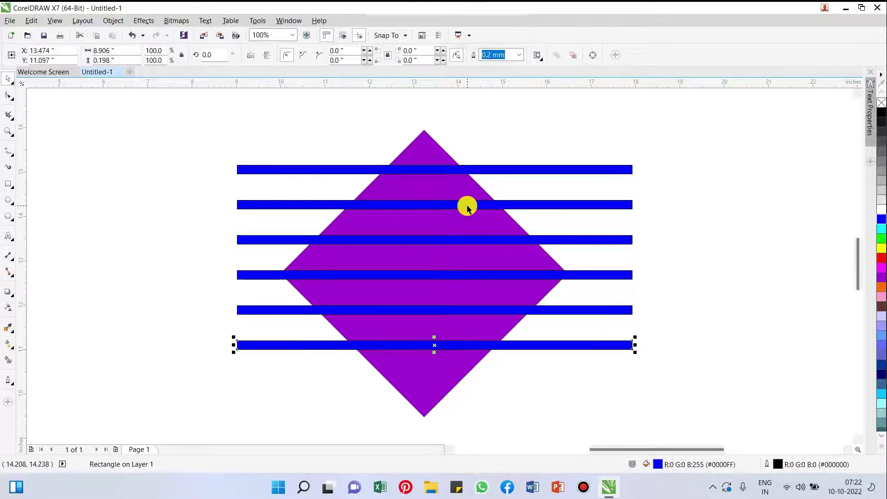
pyautogui.click(685, 215)
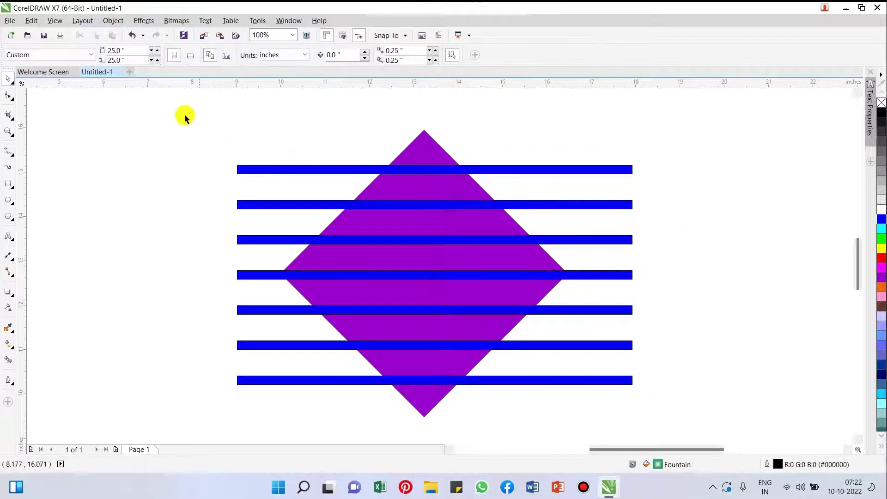
# Trim the purple diamond with the seven blue bars
pyautogui.moveTo(168, 101); pyautogui.dragTo(217, 142)
pyautogui.moveTo(305, 205); pyautogui.dragTo(684, 416)
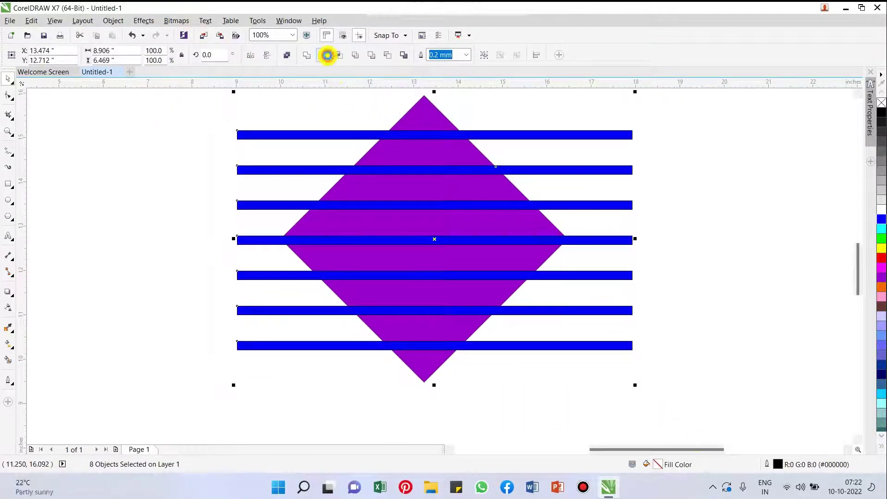
pyautogui.click(323, 55)
pyautogui.click(688, 189)
# Delete all seven blue bars, leaving only the diamond cut into strips
pyautogui.click(619, 135)
pyautogui.keyDown('shift'); pyautogui.click(619, 171); pyautogui.keyUp('shift')
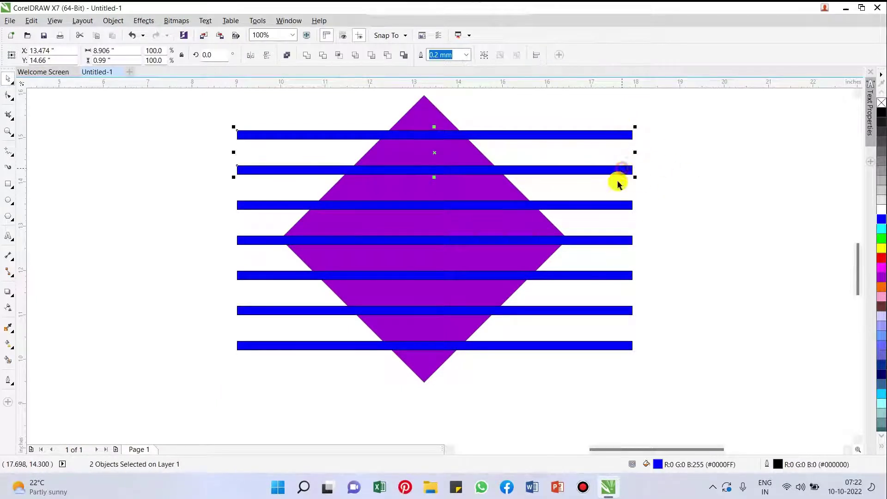
pyautogui.keyDown('shift'); pyautogui.click(615, 203); pyautogui.keyUp('shift')
pyautogui.keyDown('shift'); pyautogui.click(620, 240); pyautogui.keyUp('shift')
pyautogui.keyDown('shift'); pyautogui.click(619, 276); pyautogui.keyUp('shift')
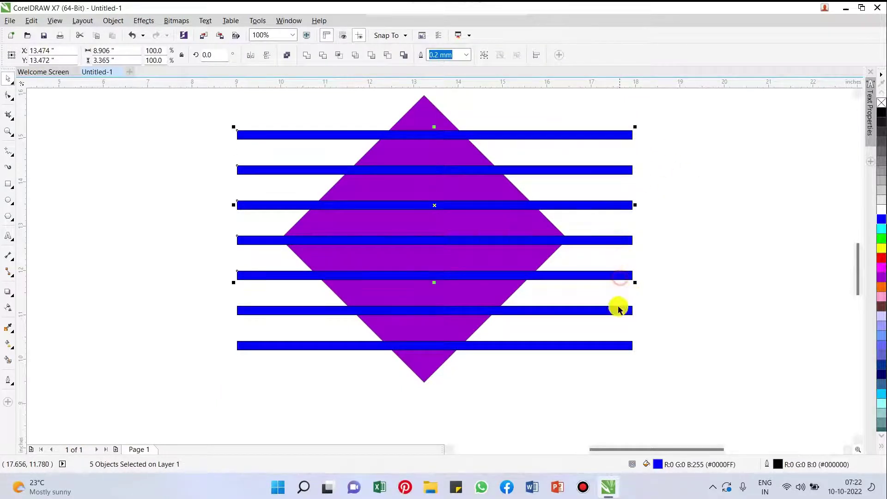
pyautogui.keyDown('shift'); pyautogui.click(618, 311); pyautogui.keyUp('shift')
pyautogui.keyDown('shift'); pyautogui.click(617, 346); pyautogui.keyUp('shift')
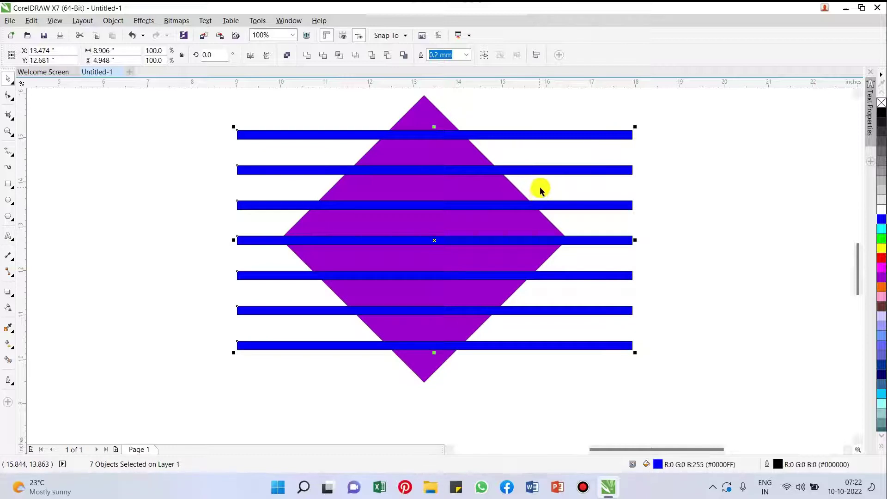
pyautogui.press('Delete')
pyautogui.click(580, 189)
# Move the whole striped diamond slightly down and to the left as one curve
pyautogui.moveTo(462, 218); pyautogui.dragTo(447, 238)
pyautogui.scroll(-1, 497, 232)
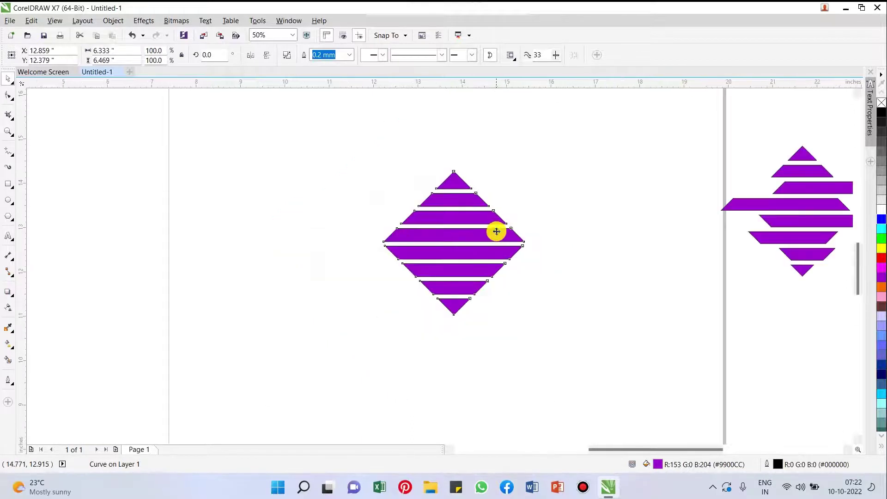
pyautogui.scroll(1, 497, 231)
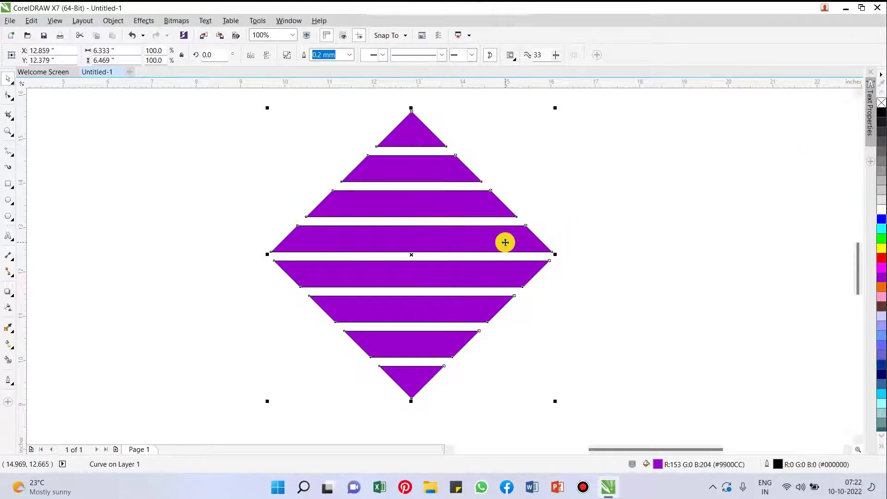
pyautogui.click(615, 252)
# Select the upper-left node of the diamond's fourth strip with the Shape tool and extract that strip as a separate subpath
pyautogui.click(358, 240)
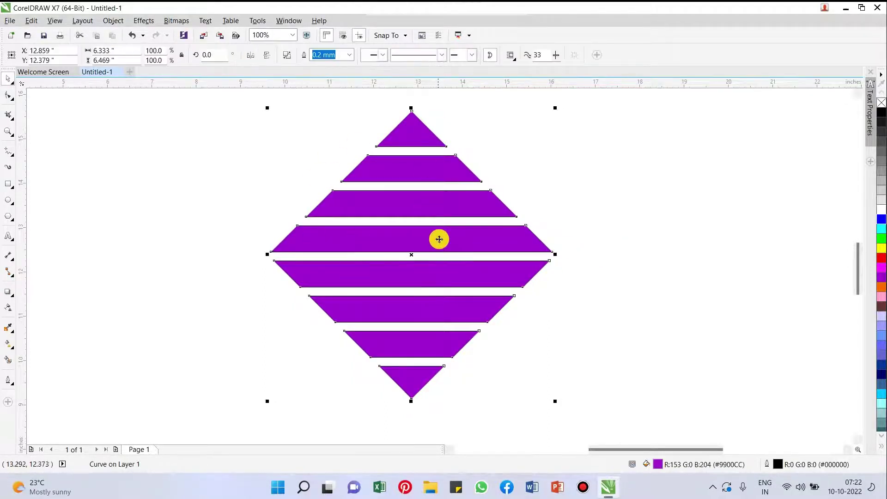
pyautogui.click(9, 96)
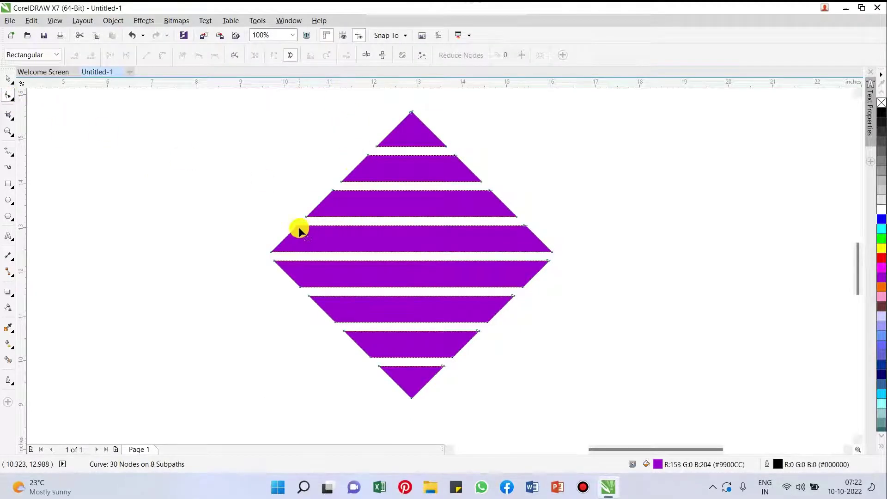
pyautogui.scroll(1, 301, 226)
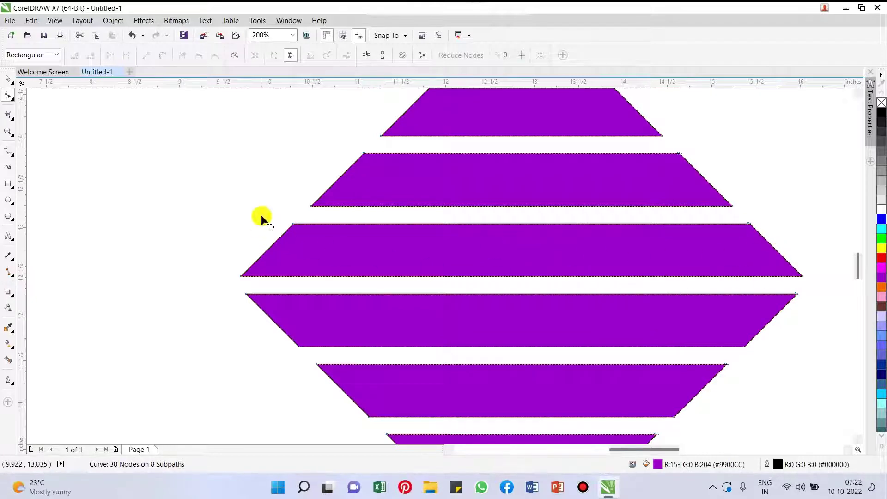
pyautogui.moveTo(309, 244); pyautogui.dragTo(311, 249)
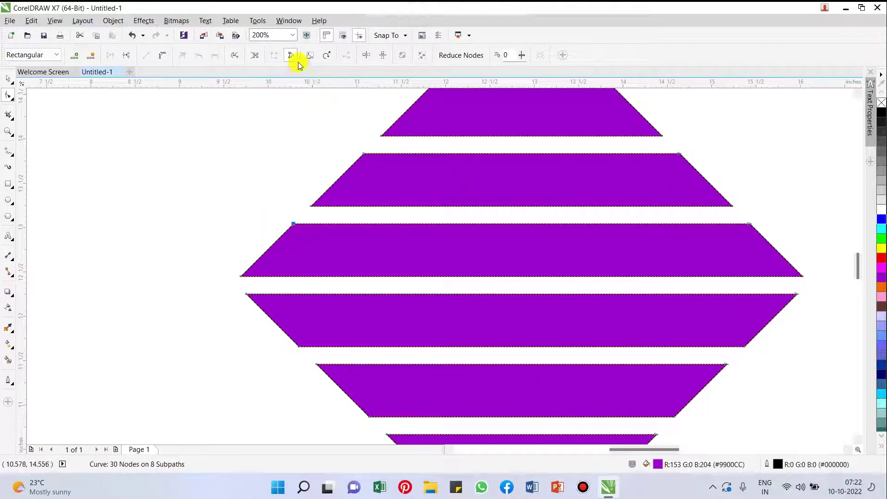
pyautogui.click(256, 57)
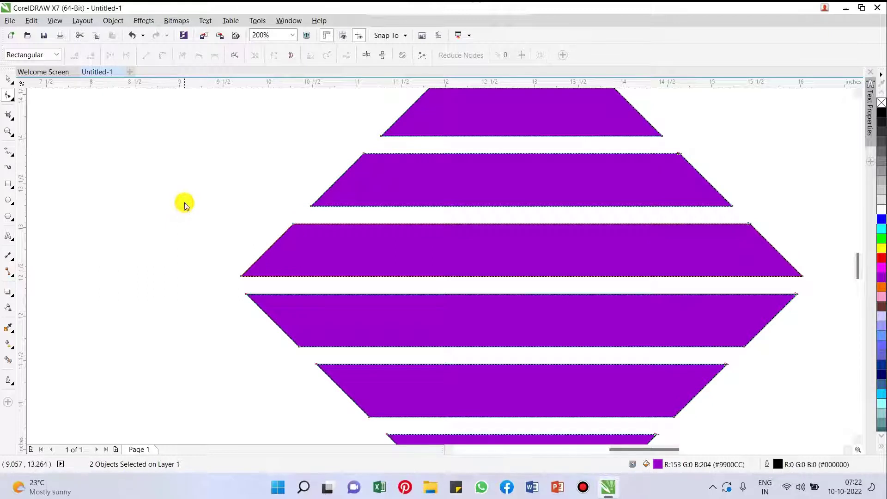
# Move the extracted fourth strip about 1.75 inches right and shift the rest of the diamond slightly left
pyautogui.press('space')
pyautogui.scroll(-2, 303, 219)
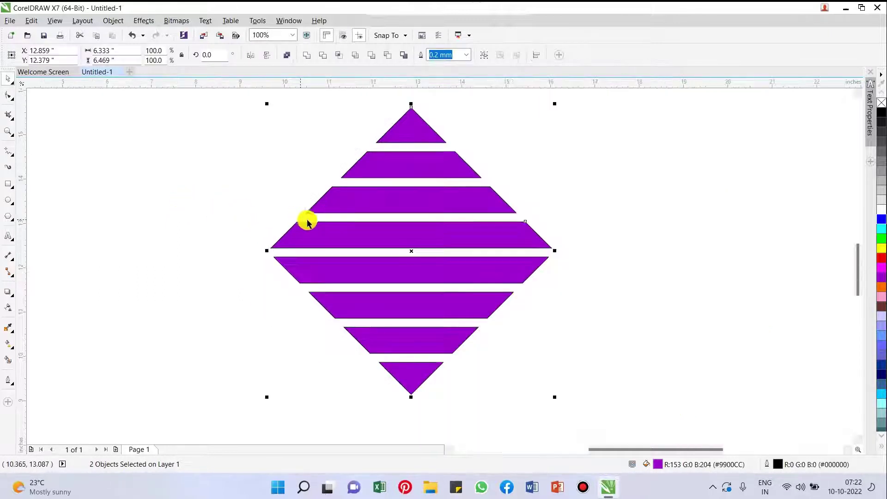
pyautogui.click(612, 252)
pyautogui.click(473, 232)
pyautogui.moveTo(462, 231); pyautogui.dragTo(540, 231)
pyautogui.moveTo(409, 203); pyautogui.dragTo(386, 205)
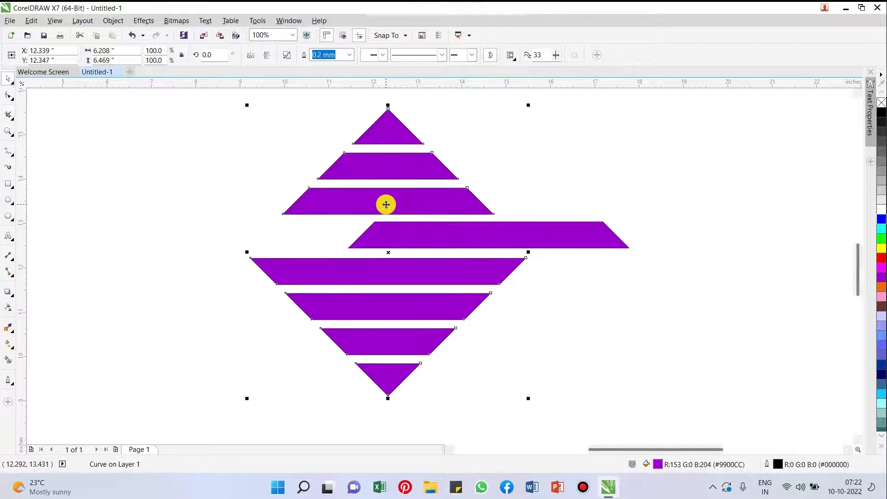
# Undo the fourth strip's extraction and the moves, and break the striped diamond apart into separate curves
pyautogui.hotkey('ctrl', 'z')
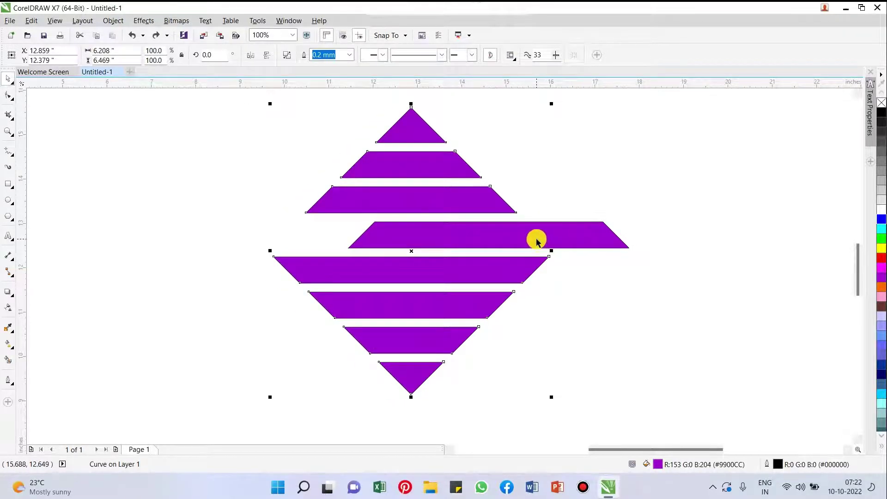
pyautogui.hotkey('ctrl', 'z')
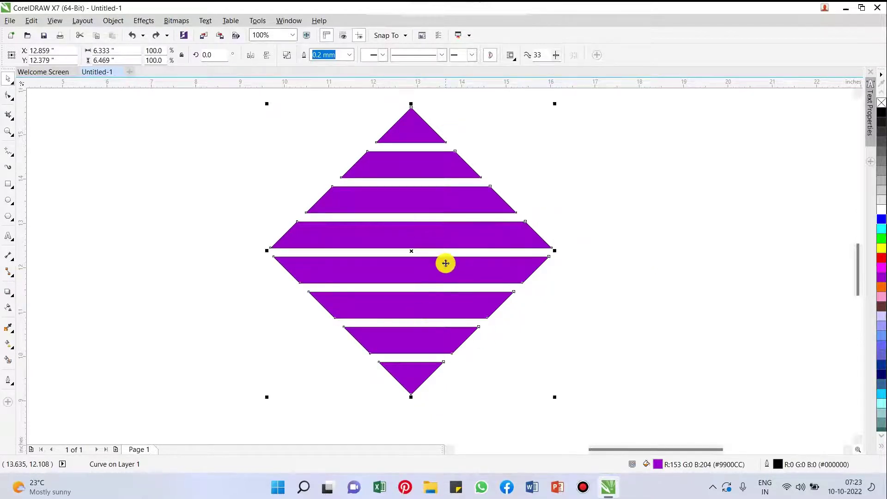
pyautogui.scroll(-1, 455, 262)
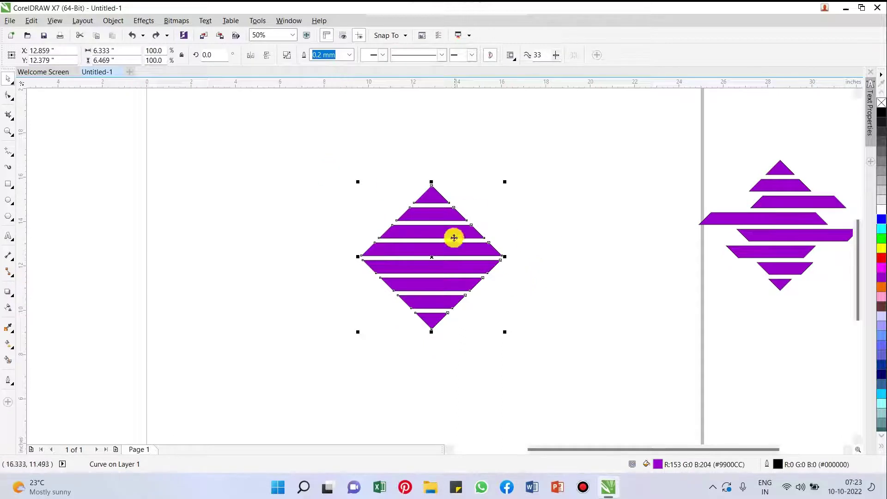
pyautogui.hotkey('ctrl', 'k')
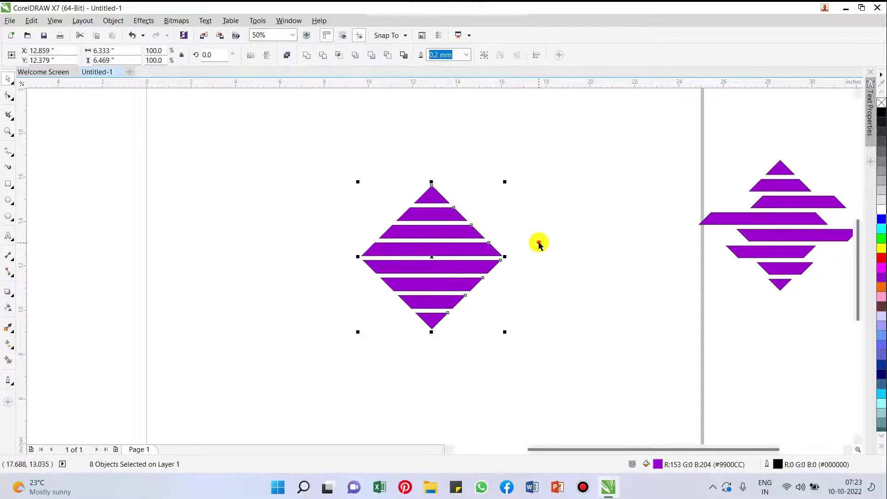
# Select several of the diamond's strips one at a time to check that each is an independent object
pyautogui.scroll(1, 468, 252)
pyautogui.click(458, 248)
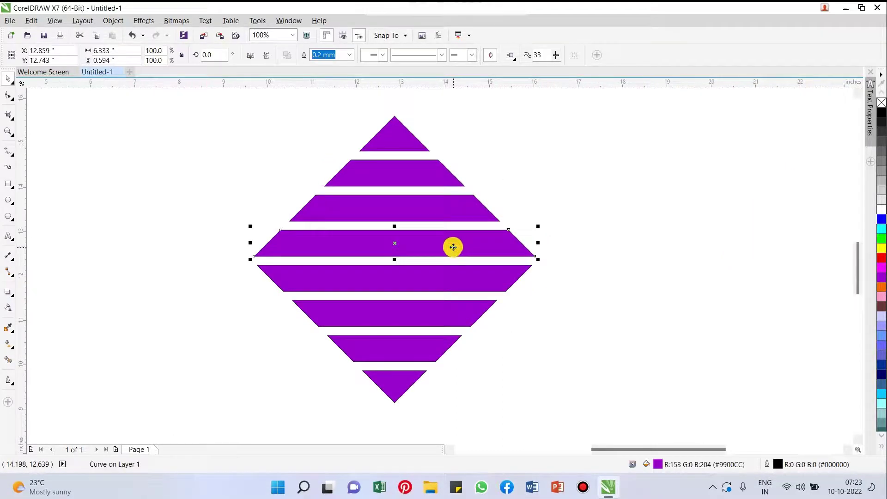
pyautogui.click(436, 199)
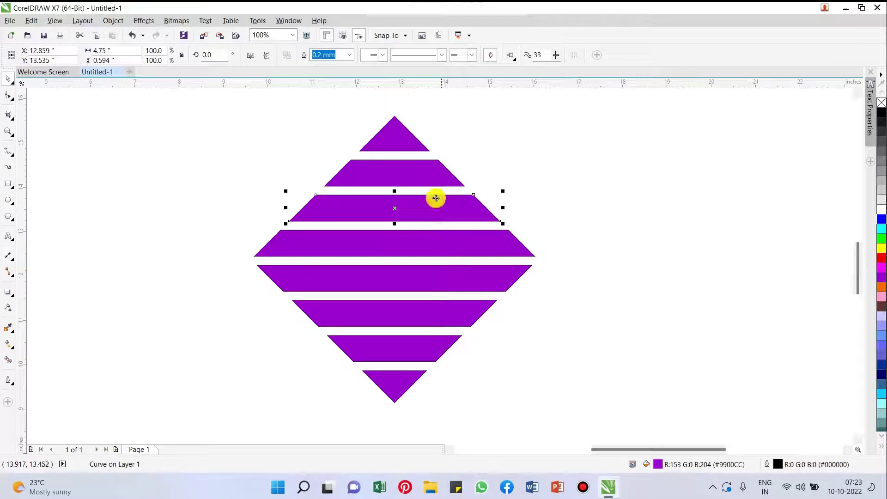
pyautogui.click(398, 134)
pyautogui.click(416, 279)
pyautogui.press('Escape')
pyautogui.click(443, 278)
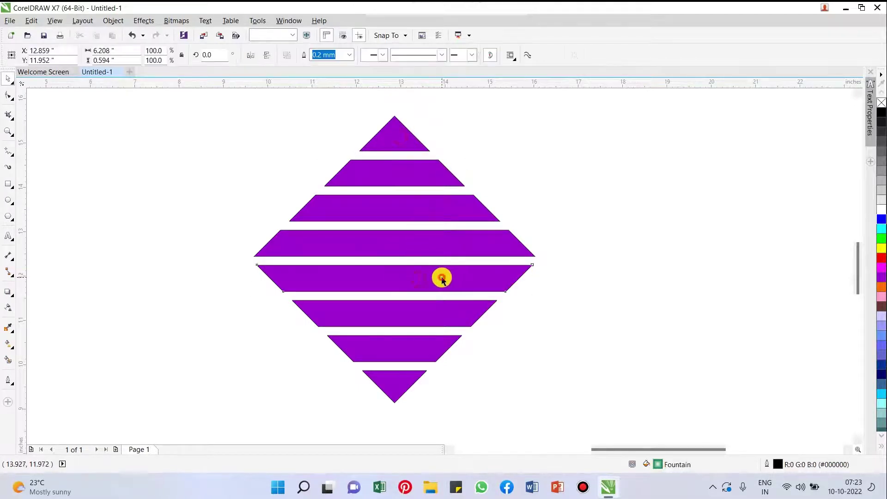
pyautogui.press('Escape')
pyautogui.click(440, 276)
pyautogui.press('Escape')
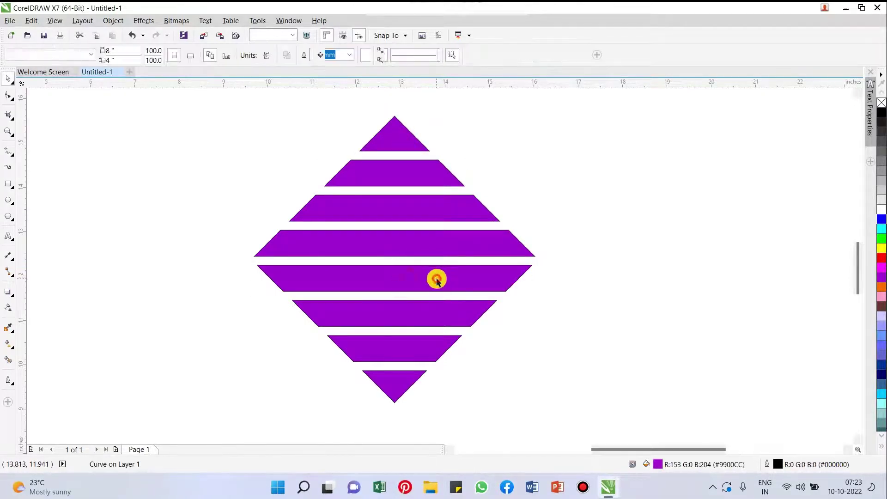
# Move the diamond's fifth strip about 1 inch right and its fourth strip about 0.7 inch left
pyautogui.click(398, 279)
pyautogui.moveTo(398, 279); pyautogui.dragTo(444, 279)
pyautogui.click(430, 242)
pyautogui.moveTo(417, 242); pyautogui.dragTo(387, 241)
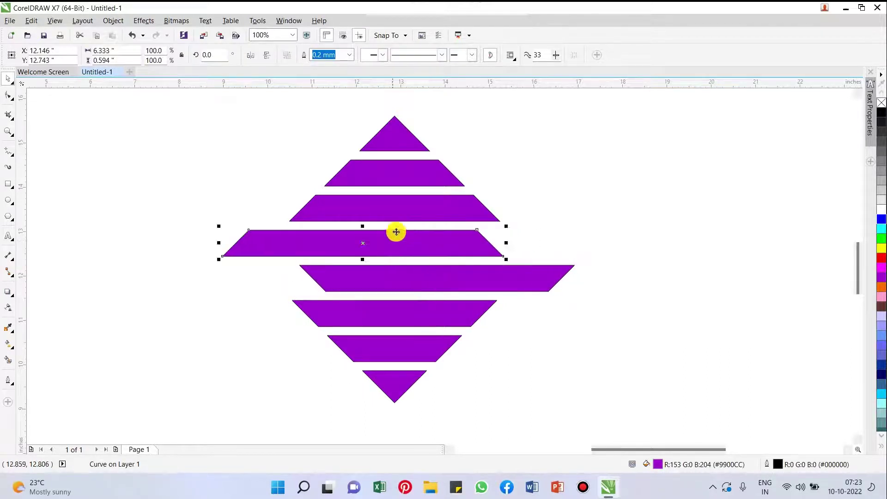
# Move the diamond's third strip about 0.9 inch right and the bottom triangle about 0.3 inch left
pyautogui.click(416, 202)
pyautogui.moveTo(416, 202); pyautogui.dragTo(456, 202)
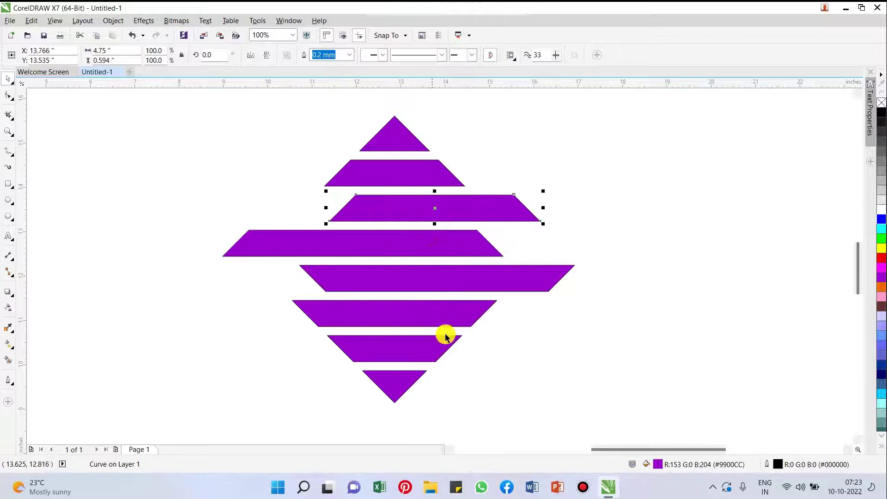
pyautogui.click(402, 389)
pyautogui.moveTo(403, 388); pyautogui.dragTo(390, 382)
# Select all eight pieces of the shifted diamond and delete them
pyautogui.scroll(-2, 451, 368)
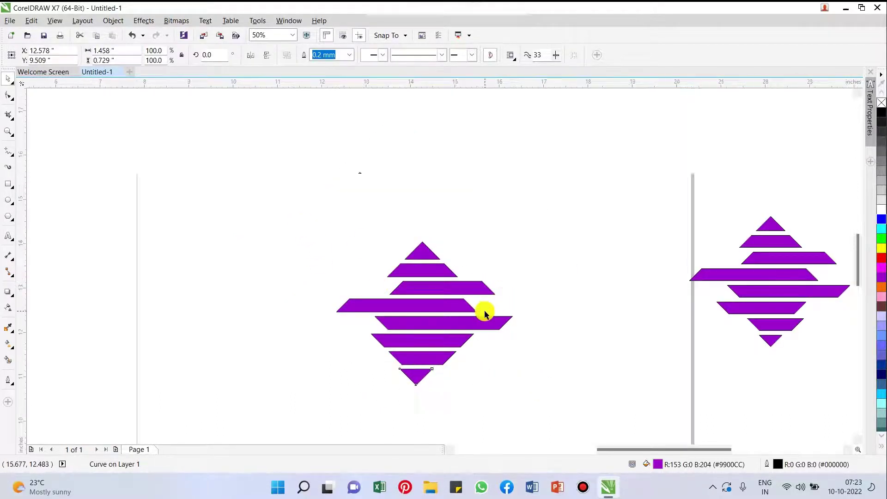
pyautogui.scroll(2, 483, 311)
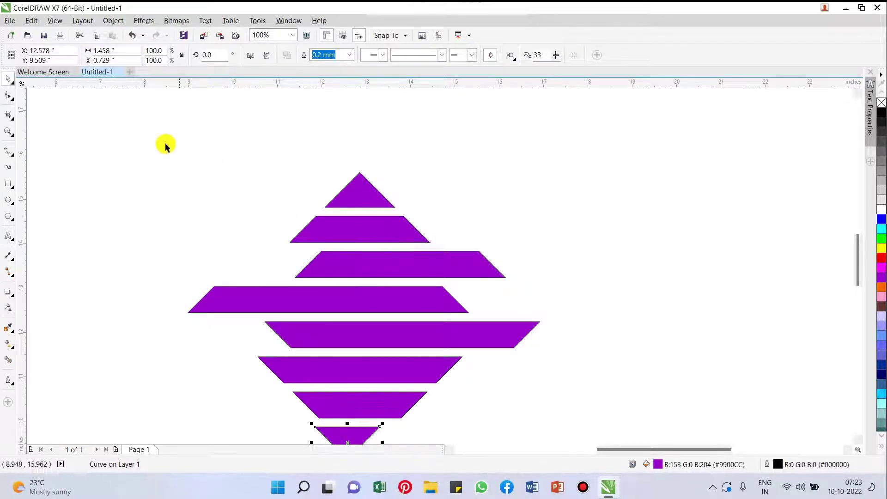
pyautogui.moveTo(152, 136); pyautogui.dragTo(566, 434)
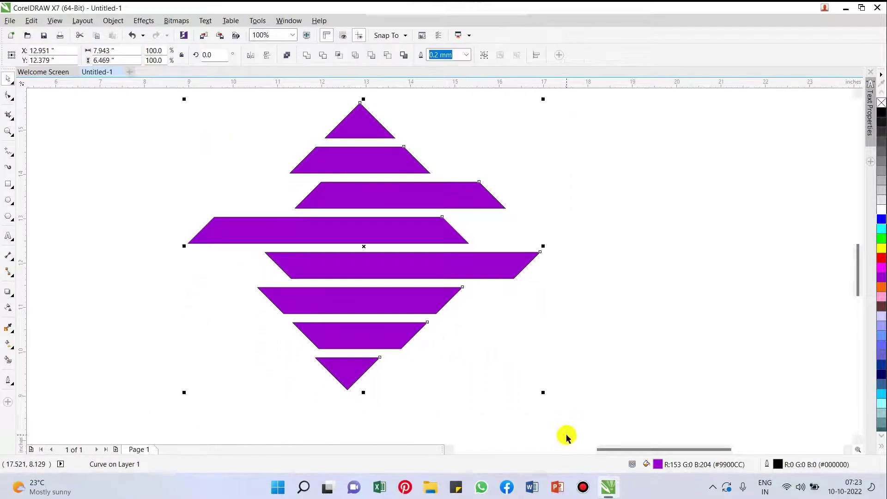
pyautogui.press('Delete')
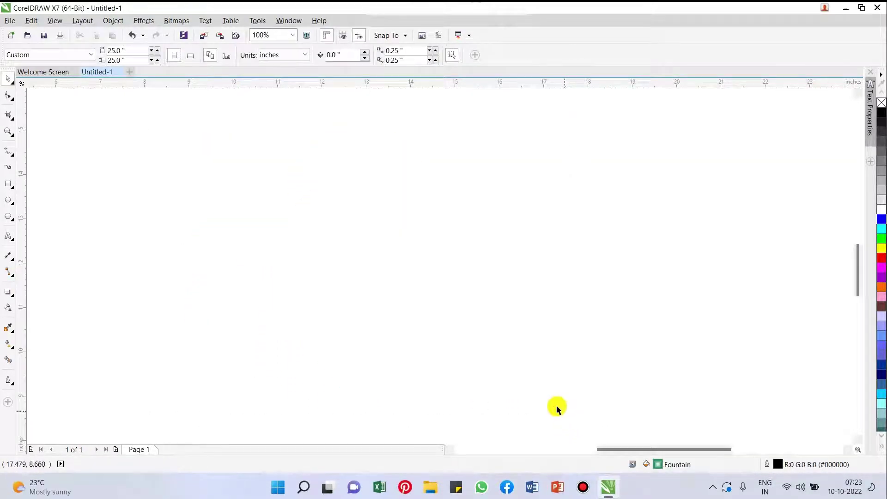
# Draw a square about 5.49 inches wide, fill it red, and shift it slightly down and to the right
pyautogui.click(8, 183)
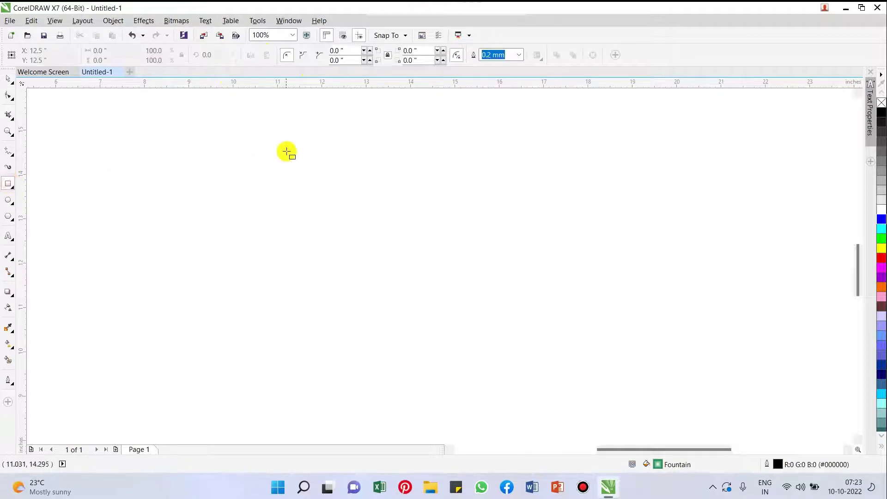
pyautogui.moveTo(263, 131); pyautogui.dragTo(366, 233)
pyautogui.moveTo(399, 285); pyautogui.dragTo(507, 373)
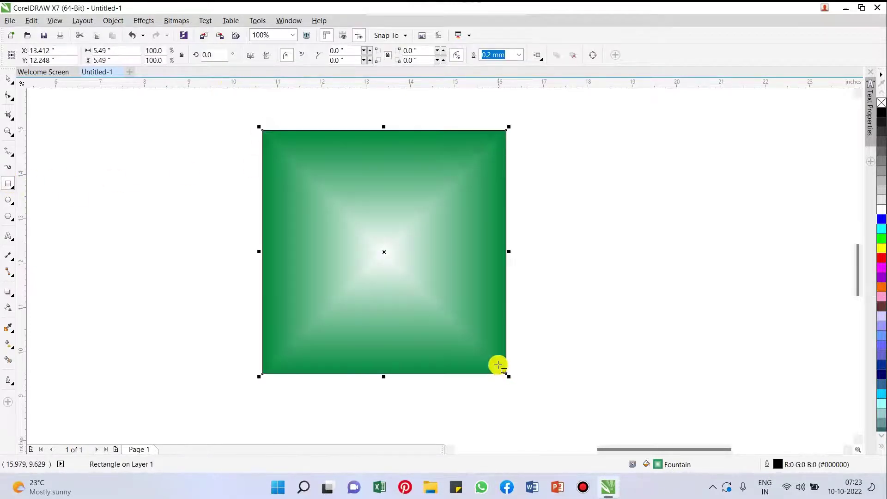
pyautogui.click(882, 258)
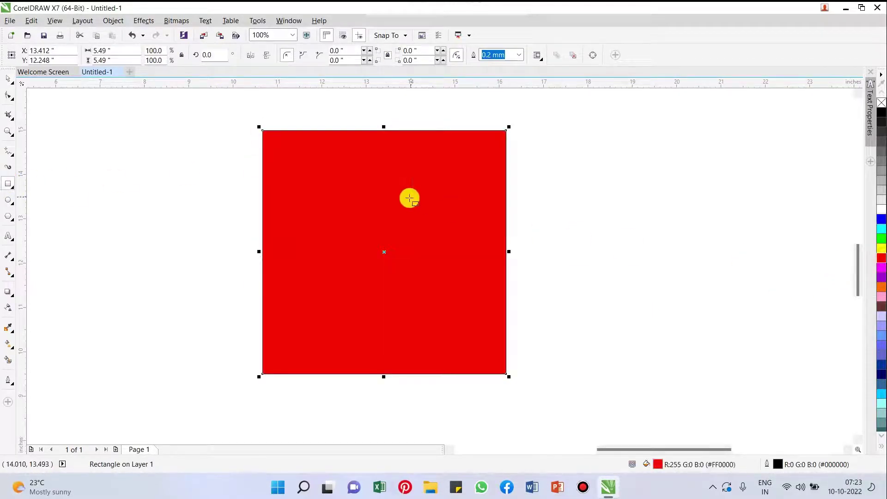
pyautogui.moveTo(387, 196); pyautogui.dragTo(388, 226)
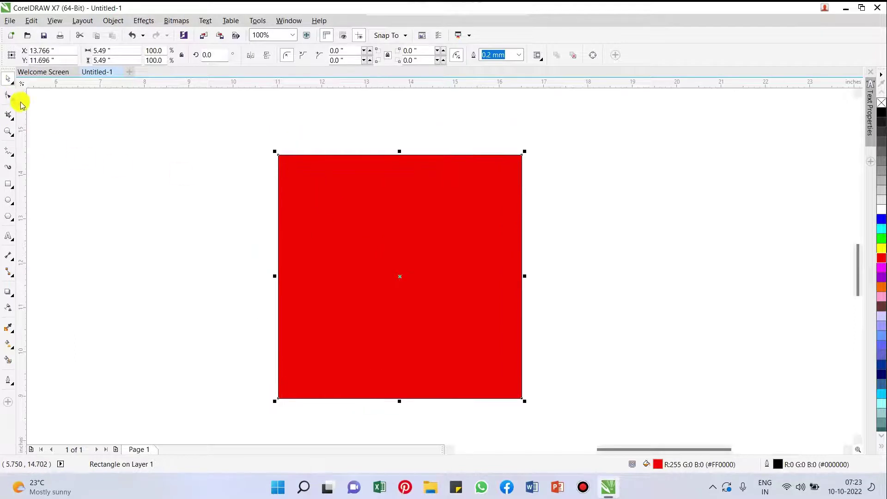
# Convert the red square to curves and select its two top nodes with the Shape tool
pyautogui.hotkey('ctrl', 'q')
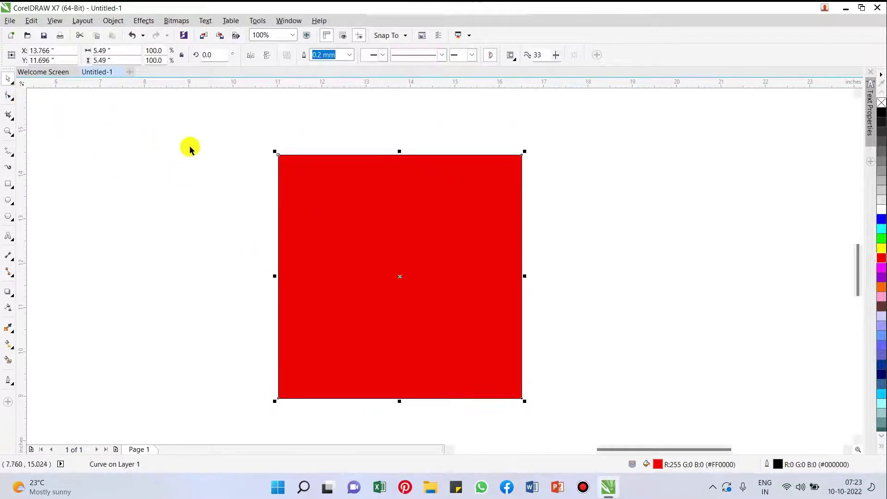
pyautogui.click(9, 97)
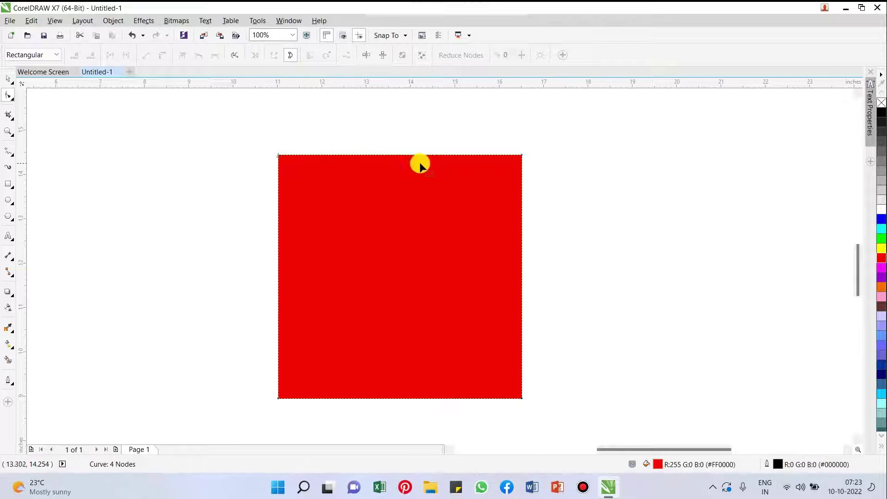
pyautogui.moveTo(235, 134); pyautogui.dragTo(551, 215)
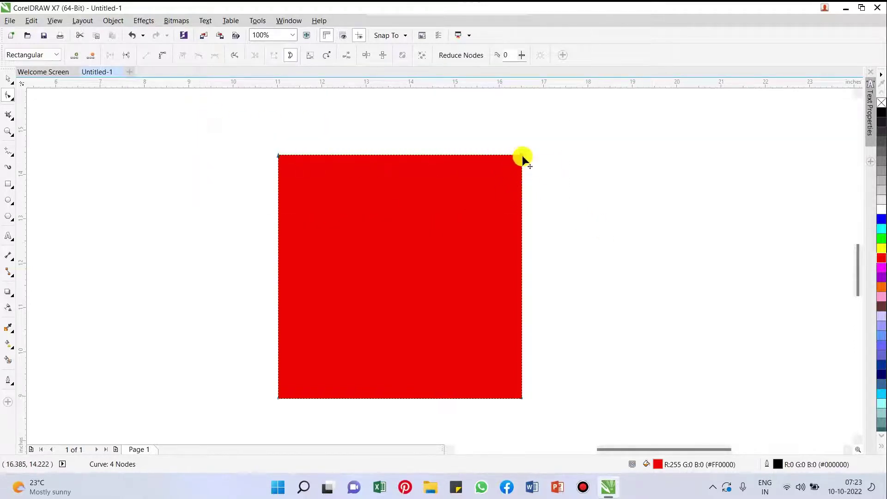
pyautogui.moveTo(523, 156)
pyautogui.mouseDown()
pyautogui.moveTo(455, 156)
pyautogui.moveTo(578, 162)
pyautogui.moveTo(438, 163)
pyautogui.moveTo(561, 157)
pyautogui.moveTo(515, 154)
pyautogui.mouseUp()
pyautogui.click(301, 133)
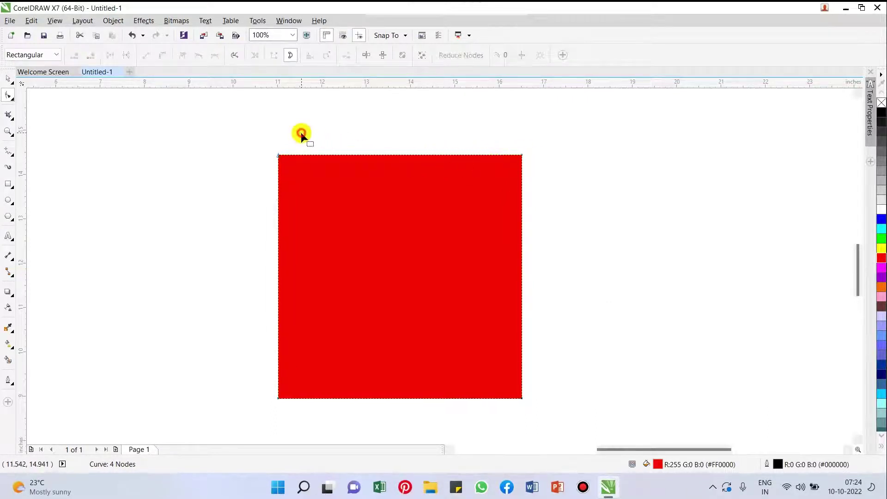
pyautogui.moveTo(292, 161); pyautogui.dragTo(566, 216)
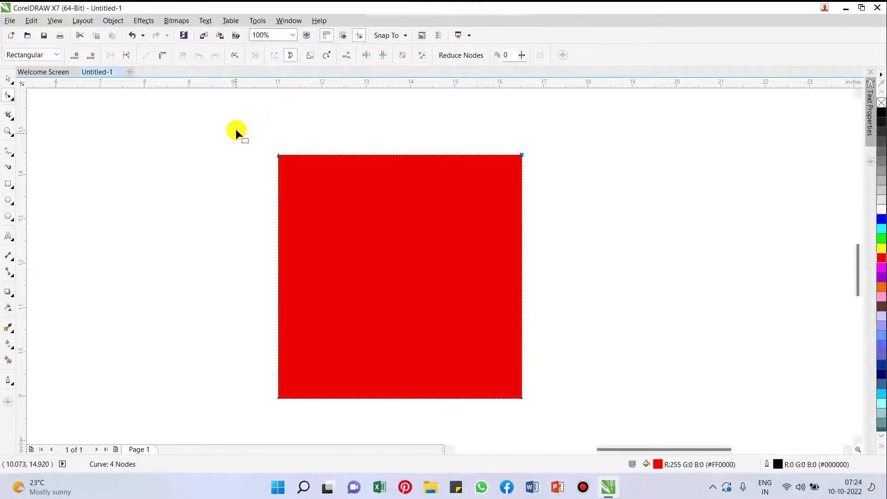
pyautogui.moveTo(236, 130); pyautogui.dragTo(577, 218)
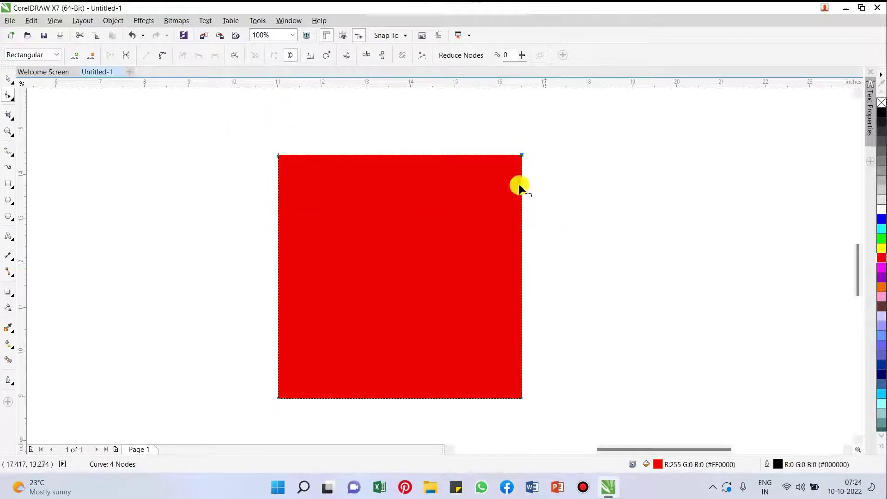
# Stretch the selected top nodes horizontally outward so the top edge becomes slightly wider than the bottom edge
pyautogui.click(307, 59)
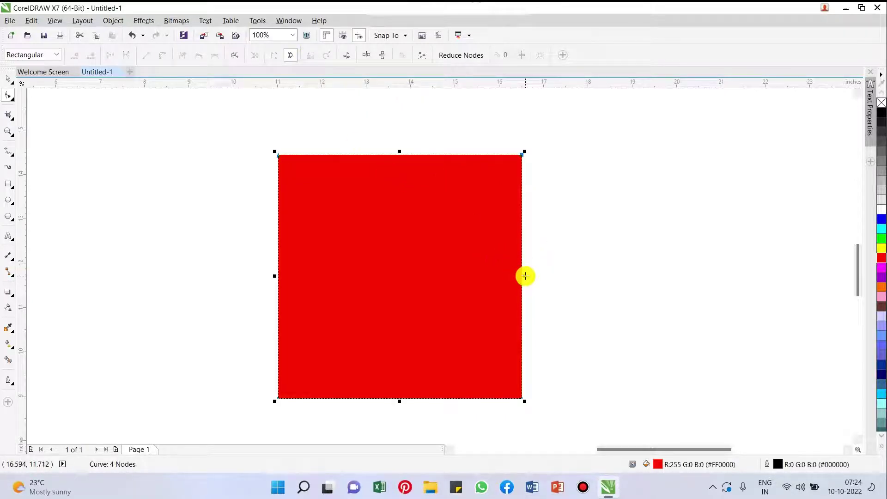
pyautogui.click(525, 276)
pyautogui.moveTo(526, 276)
pyautogui.mouseDown()
pyautogui.moveTo(429, 270)
pyautogui.moveTo(700, 278)
pyautogui.moveTo(495, 273)
pyautogui.moveTo(533, 273)
pyautogui.moveTo(526, 276)
pyautogui.mouseUp()
pyautogui.click(313, 343)
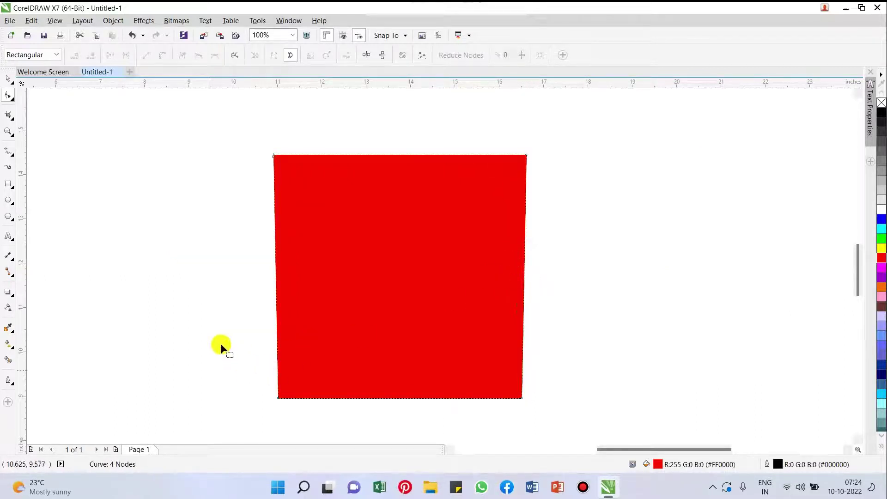
# Select the shape's two left nodes and scale them vertically inward, shortening the left edge to about 2.6 inches
pyautogui.moveTo(237, 154); pyautogui.dragTo(337, 436)
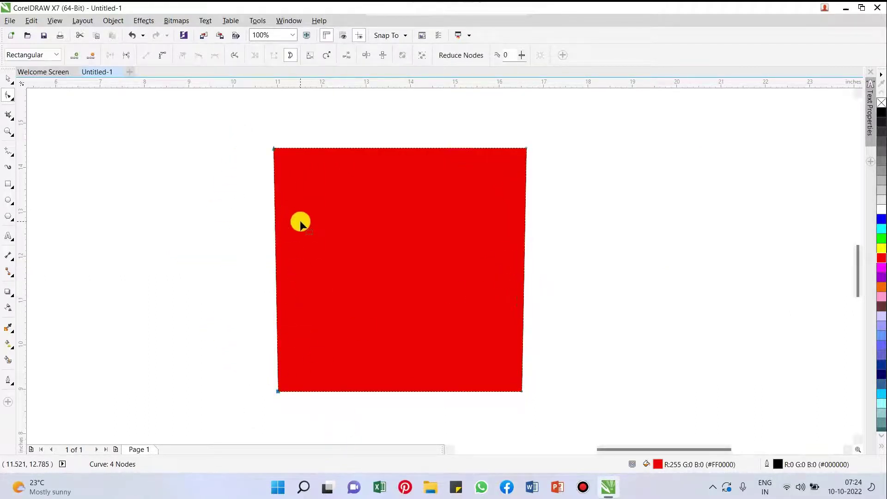
pyautogui.click(310, 55)
pyautogui.click(399, 146)
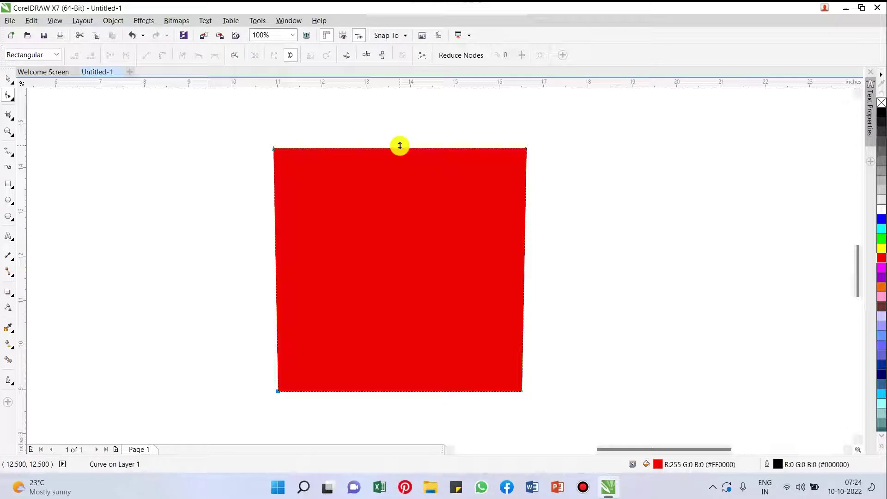
pyautogui.moveTo(400, 145); pyautogui.dragTo(398, 211)
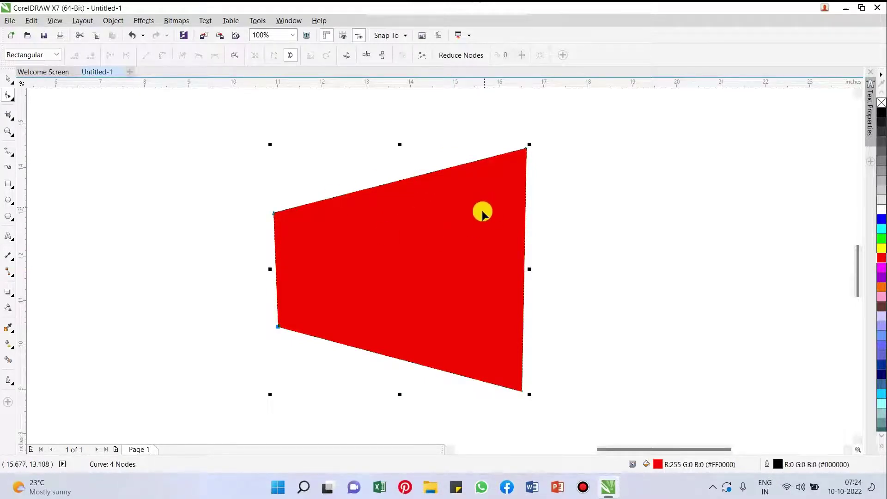
# Delete the red shape and draw a magenta-filled square about 5.23 inches wide in its place
pyautogui.press('space')
pyautogui.press('Delete')
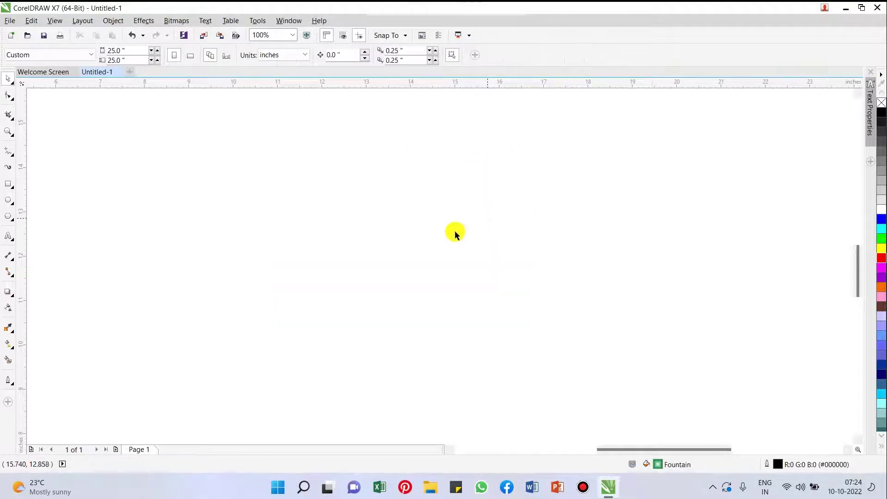
pyautogui.click(9, 185)
pyautogui.moveTo(317, 154); pyautogui.dragTo(549, 386)
pyautogui.press('space')
pyautogui.moveTo(470, 287); pyautogui.dragTo(436, 284)
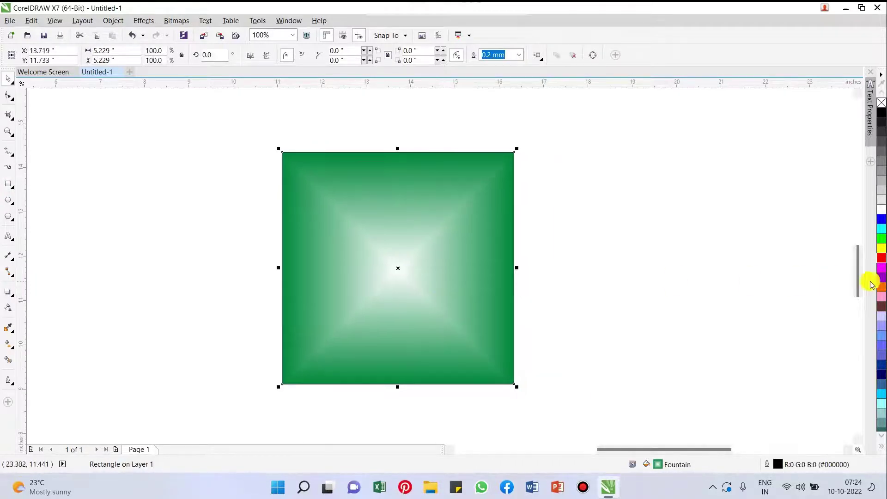
pyautogui.click(882, 267)
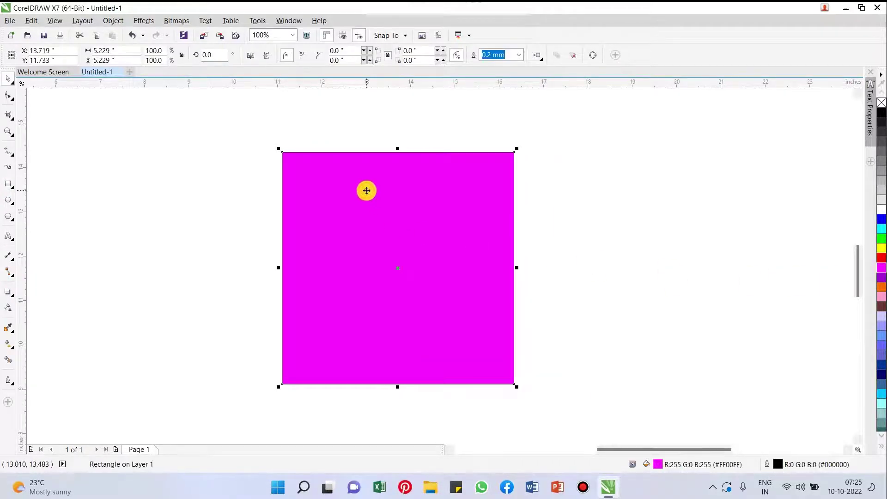
# Convert the magenta square to curves and select its two top nodes with the Shape tool
pyautogui.hotkey('ctrl', 'q')
pyautogui.press('F10')
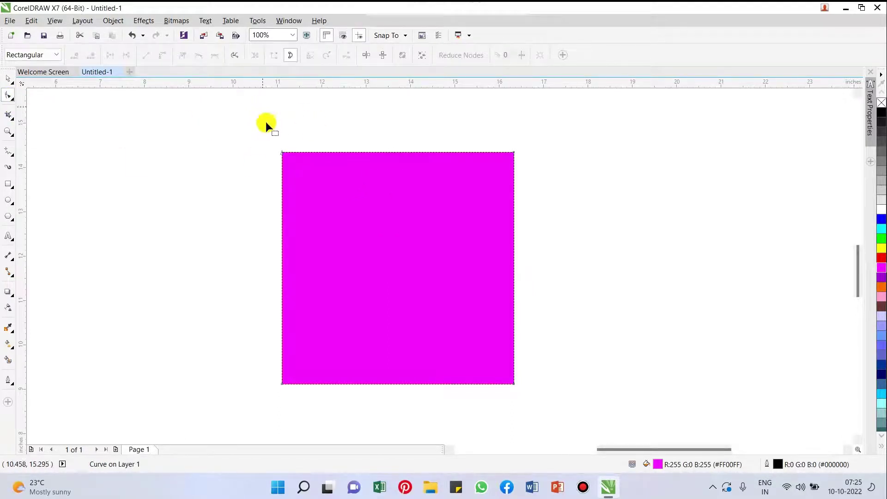
pyautogui.moveTo(214, 120); pyautogui.dragTo(535, 198)
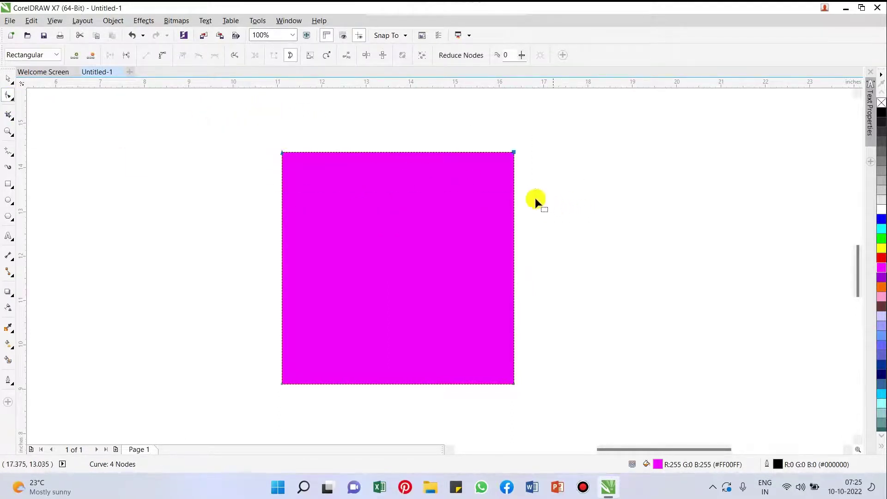
pyautogui.moveTo(382, 119); pyautogui.dragTo(571, 222)
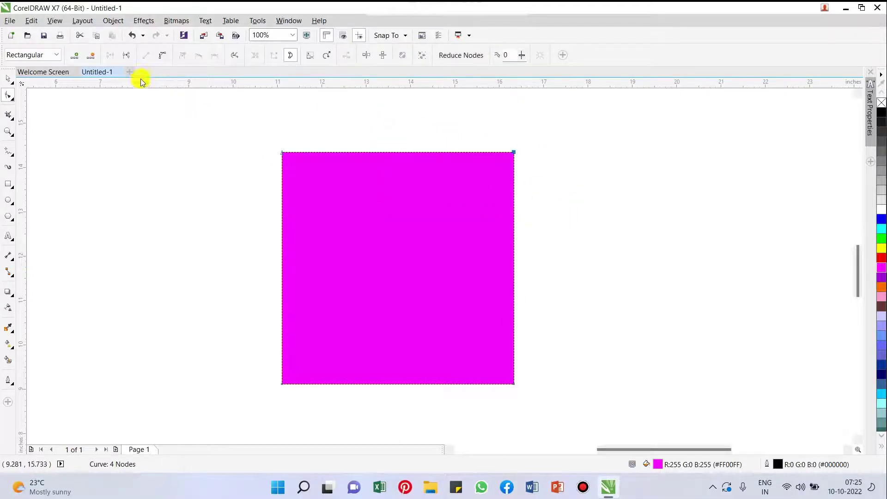
# Add three nodes along the square's top edge and pull the two outer new ones down about 1.5 inches, forming a crown
pyautogui.click(76, 55)
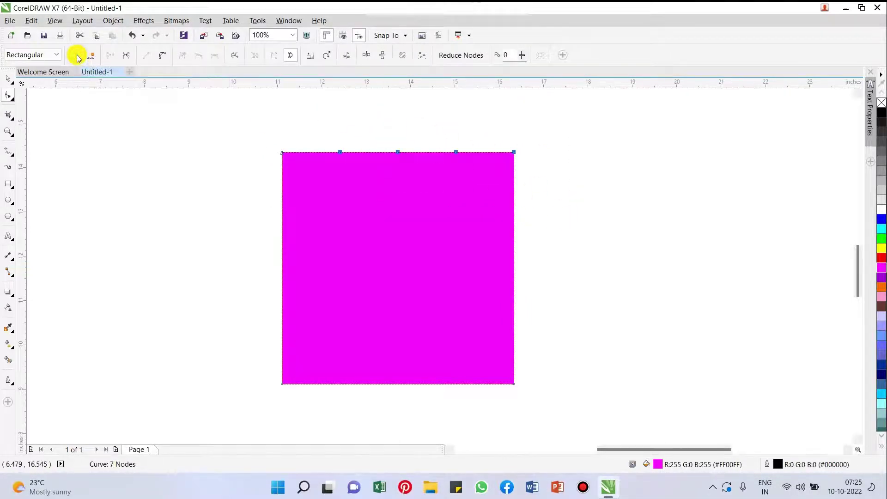
pyautogui.click(380, 118)
pyautogui.moveTo(340, 152); pyautogui.dragTo(346, 220)
pyautogui.moveTo(453, 151); pyautogui.dragTo(448, 220)
pyautogui.click(581, 210)
pyautogui.scroll(-3, 451, 196)
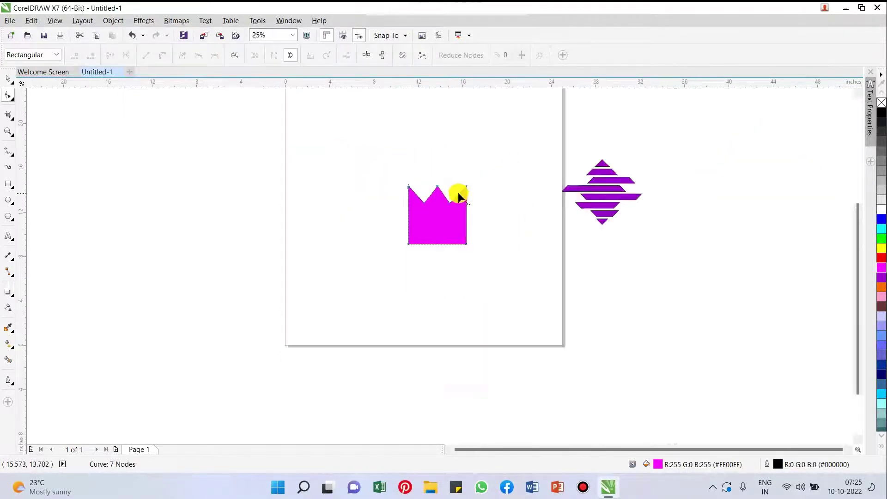
pyautogui.scroll(3, 457, 194)
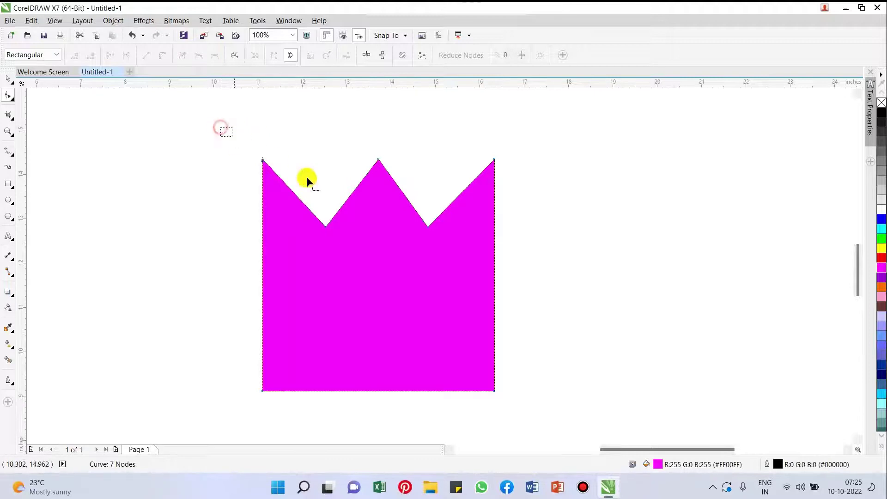
# Rotate all five top nodes of the crown clockwise and partly back, and undo both rotations
pyautogui.moveTo(307, 176); pyautogui.dragTo(564, 257)
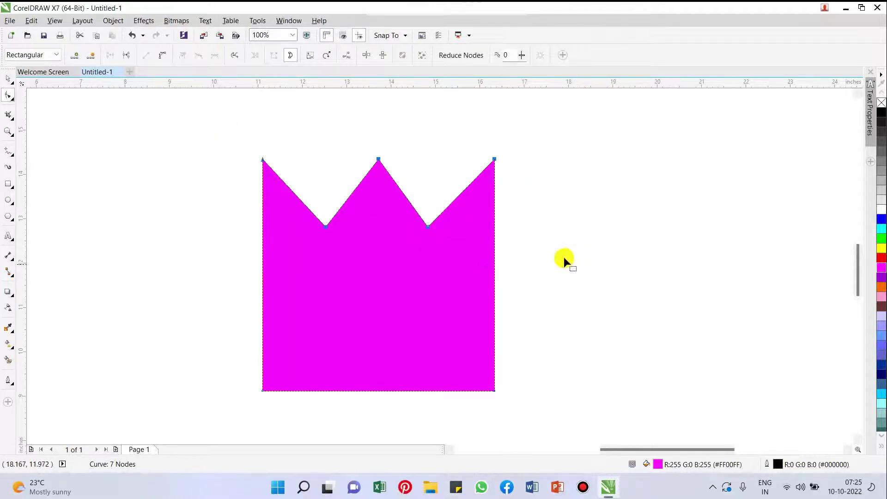
pyautogui.click(326, 59)
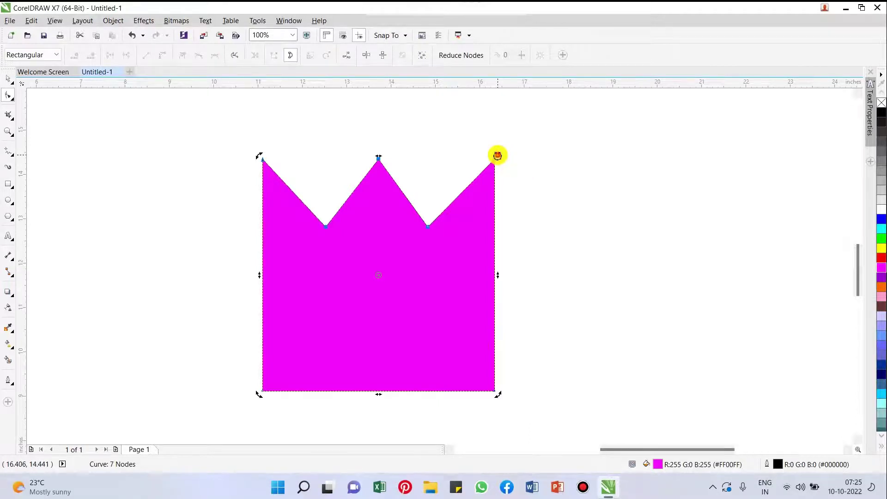
pyautogui.moveTo(497, 156); pyautogui.dragTo(561, 273)
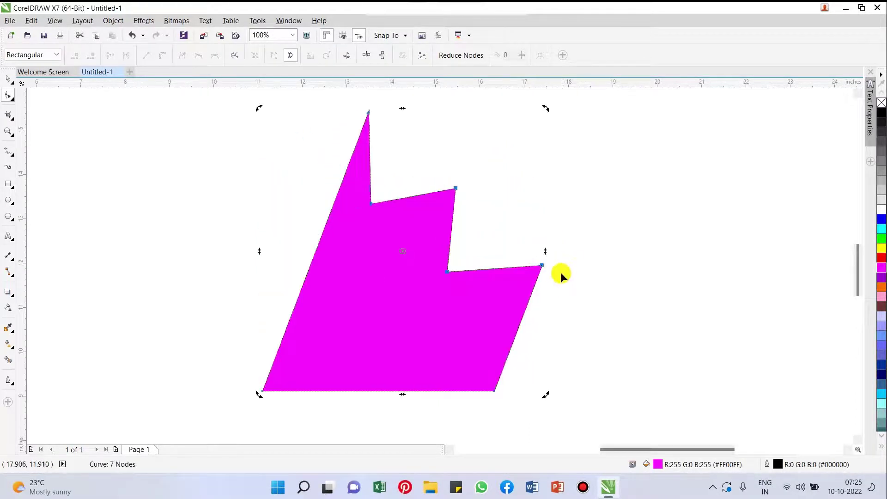
pyautogui.moveTo(546, 393); pyautogui.dragTo(501, 240)
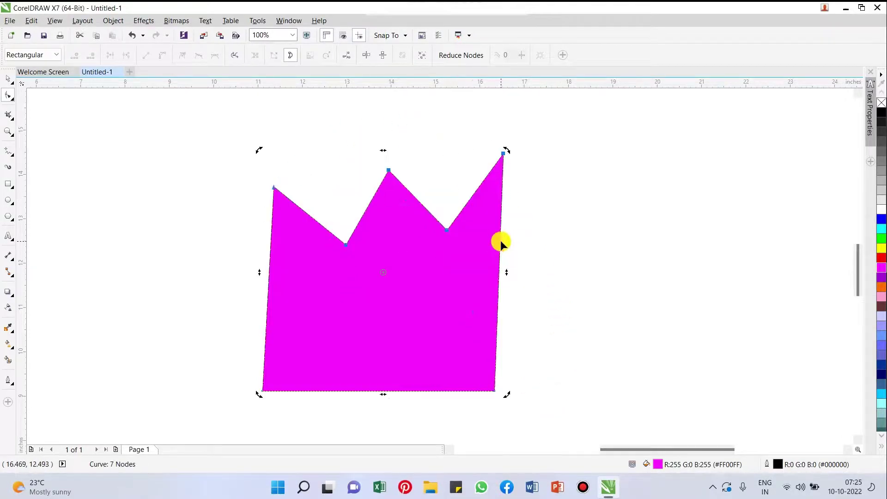
pyautogui.hotkey('ctrl', 'z')
pyautogui.hotkey('ctrl', 'z')
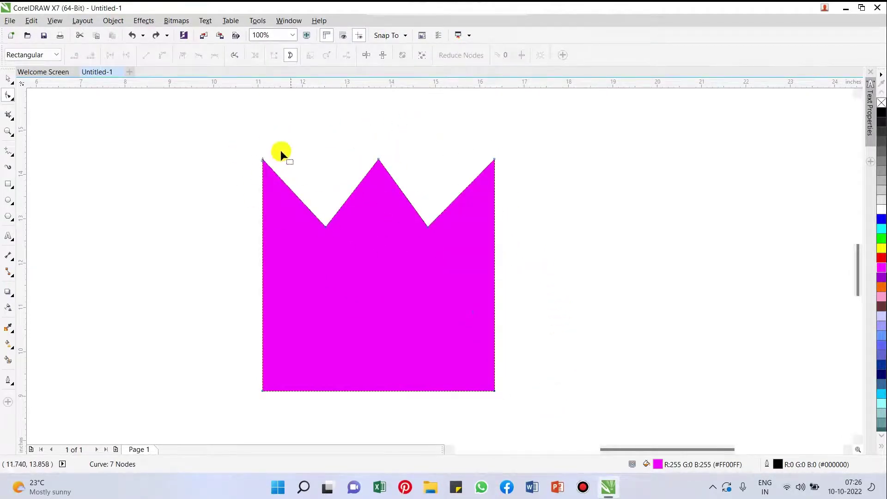
# Select the crown's three leftmost top nodes and rotate them counterclockwise, followed by a clockwise rotation
pyautogui.moveTo(331, 212); pyautogui.dragTo(407, 269)
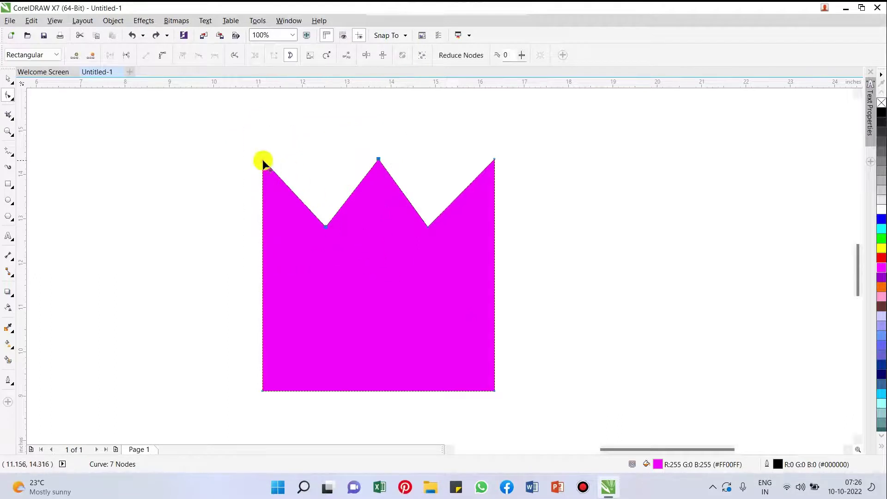
pyautogui.click(326, 55)
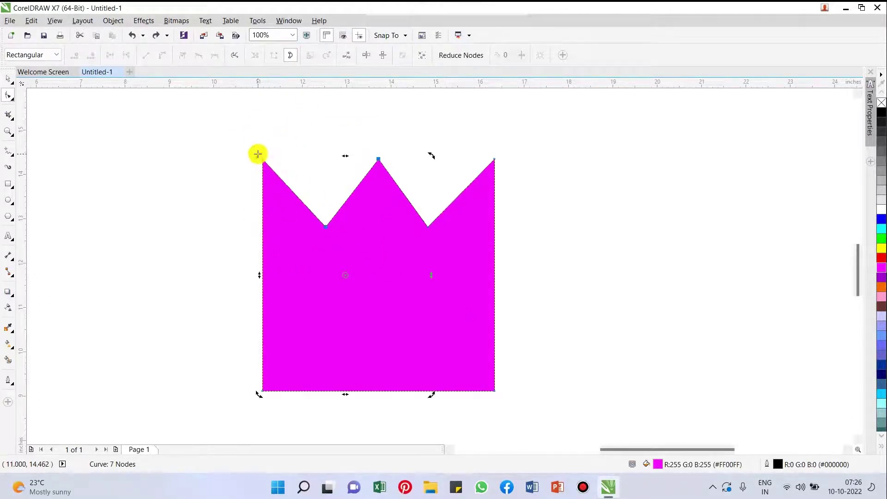
pyautogui.moveTo(258, 153); pyautogui.dragTo(236, 254)
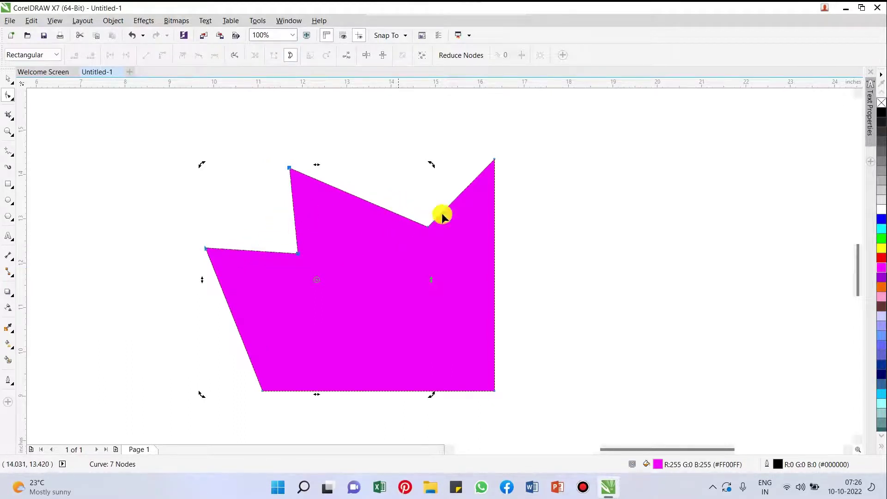
pyautogui.moveTo(434, 165); pyautogui.dragTo(516, 211)
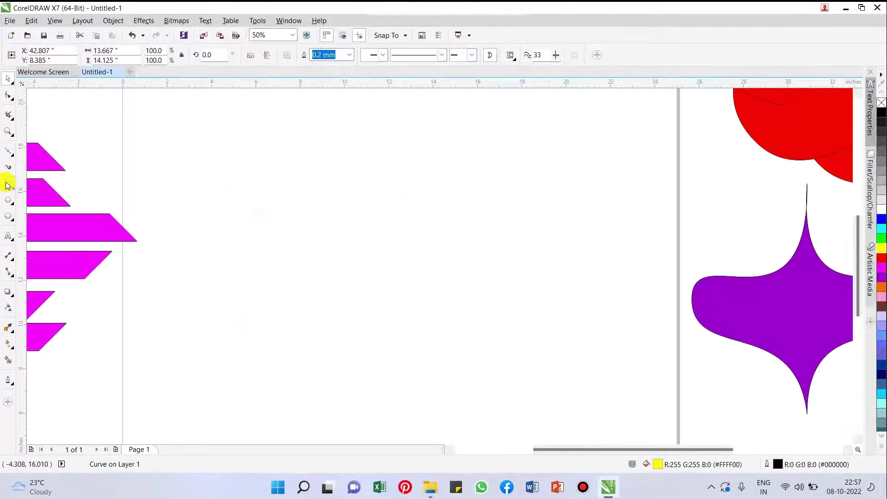
pyautogui.click(8, 181)
pyautogui.moveTo(168, 153); pyautogui.dragTo(343, 347)
pyautogui.press('space')
pyautogui.moveTo(242, 222); pyautogui.dragTo(327, 232)
pyautogui.press('Delete')
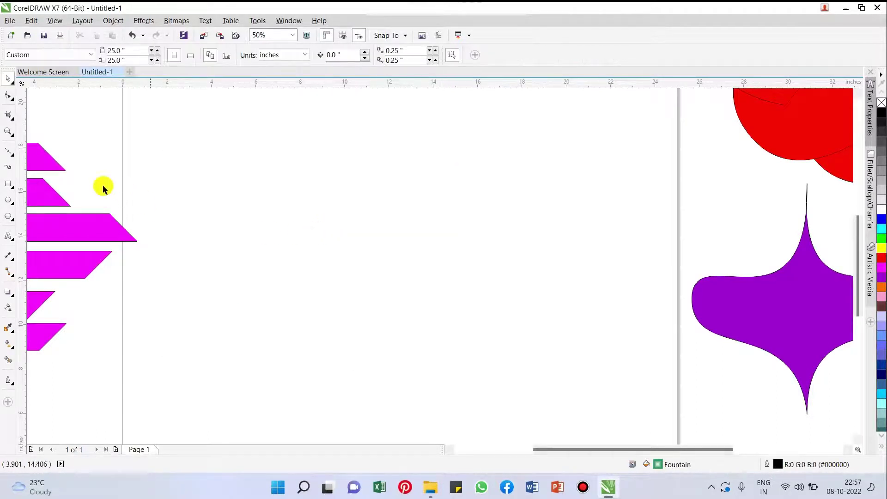
# Draw a vertical 2-point line about 10.6 inches long and place a copy about 3.2 inches to its right
pyautogui.click(15, 158)
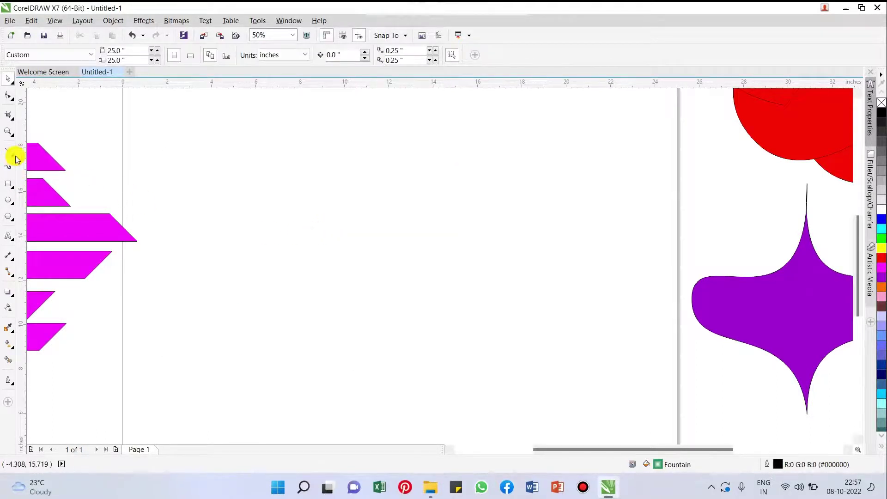
pyautogui.click(16, 159)
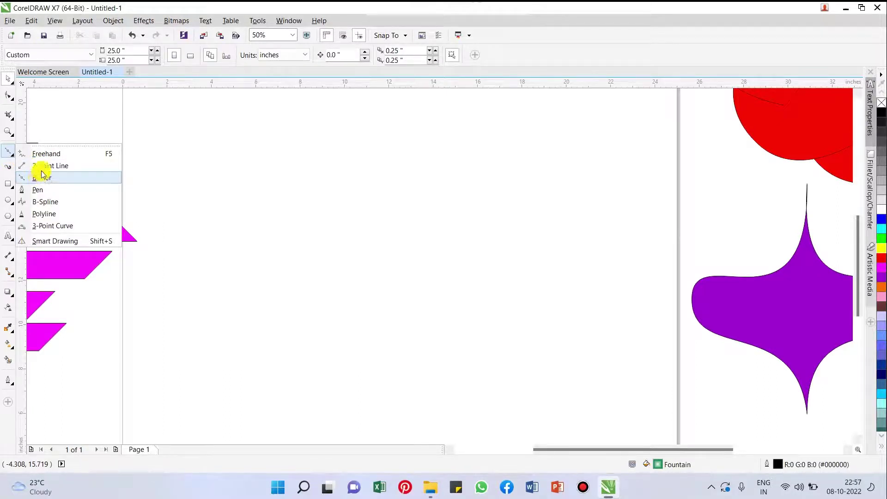
pyautogui.click(42, 166)
pyautogui.moveTo(244, 144); pyautogui.dragTo(246, 381)
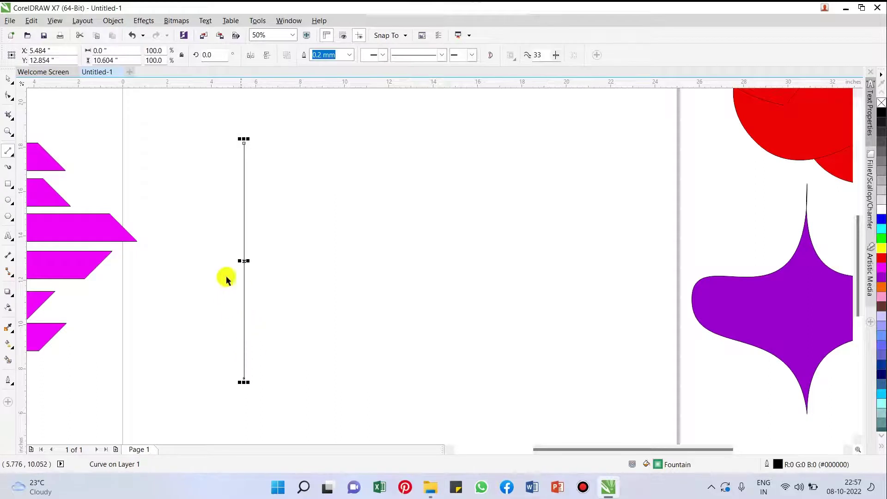
pyautogui.moveTo(243, 261); pyautogui.dragTo(314, 263)
# Select both vertical lines and set their outline width to 0.75 mm
pyautogui.moveTo(216, 127); pyautogui.dragTo(412, 416)
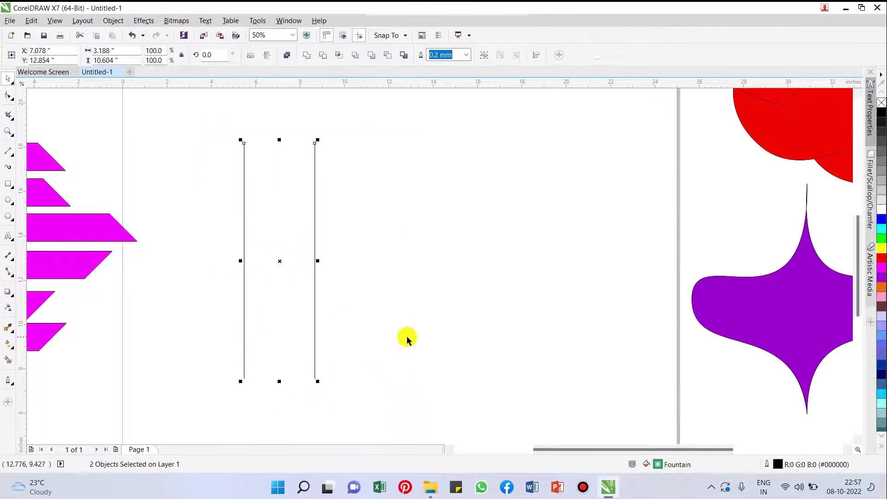
pyautogui.scroll(-2, 297, 284)
pyautogui.scroll(2, 301, 286)
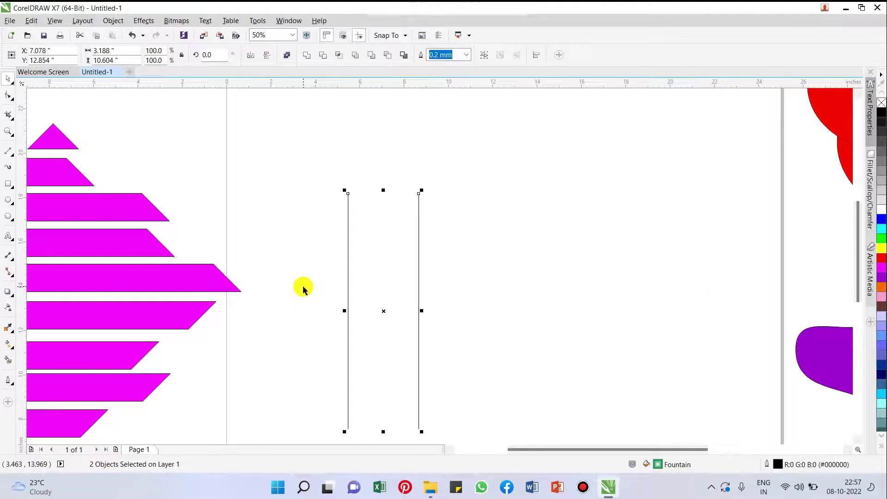
pyautogui.click(468, 58)
pyautogui.click(454, 121)
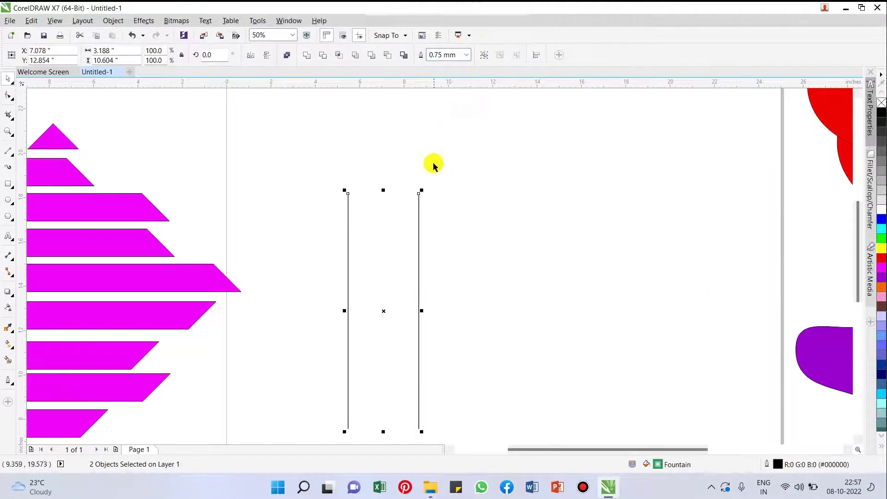
pyautogui.scroll(-2, 416, 208)
pyautogui.scroll(3, 411, 215)
pyautogui.scroll(-1, 406, 181)
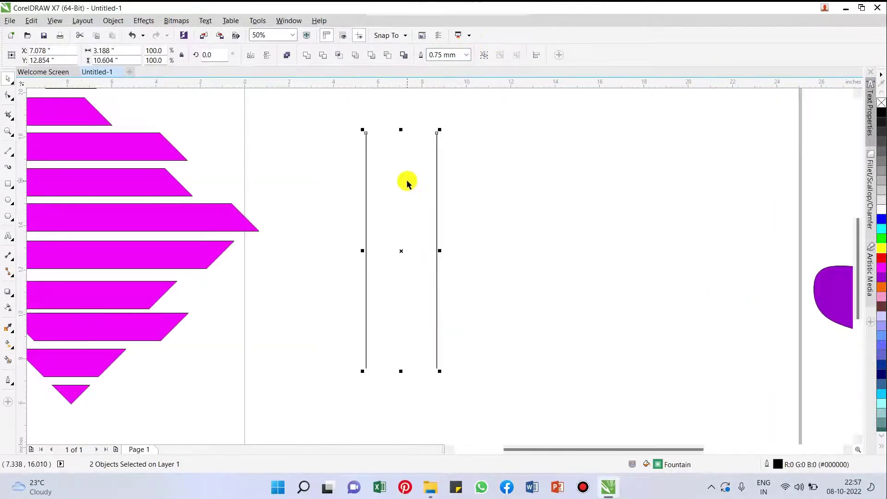
# Select both lines for node editing with the Shape tool and enable horizontal node reflection
pyautogui.click(463, 170)
pyautogui.moveTo(335, 114); pyautogui.dragTo(512, 372)
pyautogui.click(6, 98)
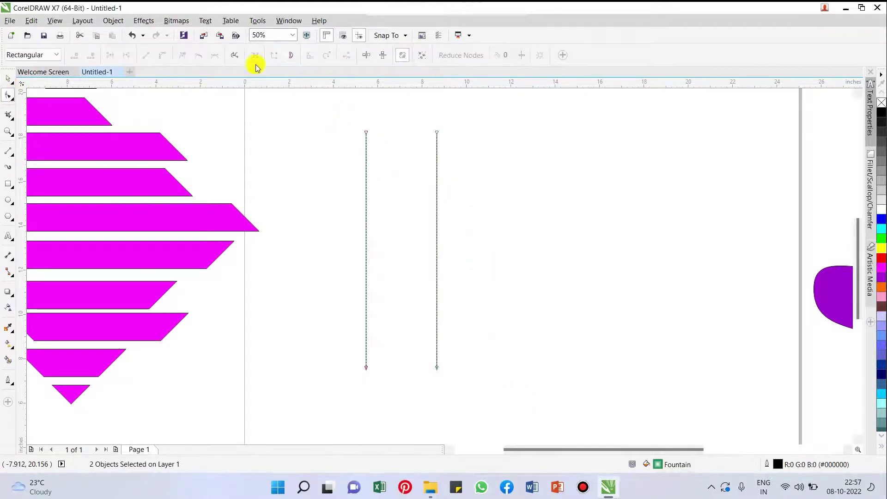
pyautogui.click(366, 55)
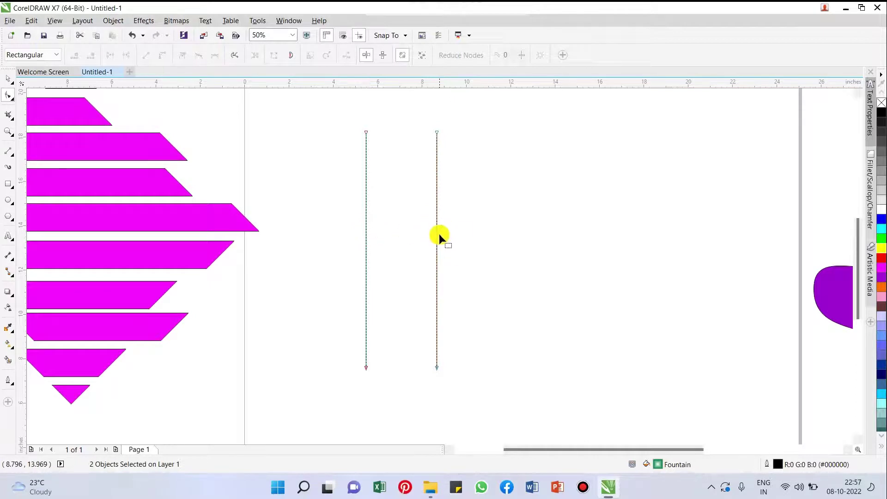
# Pick a point on the lower part of the right line and convert both mirrored lines to curves
pyautogui.click(436, 287)
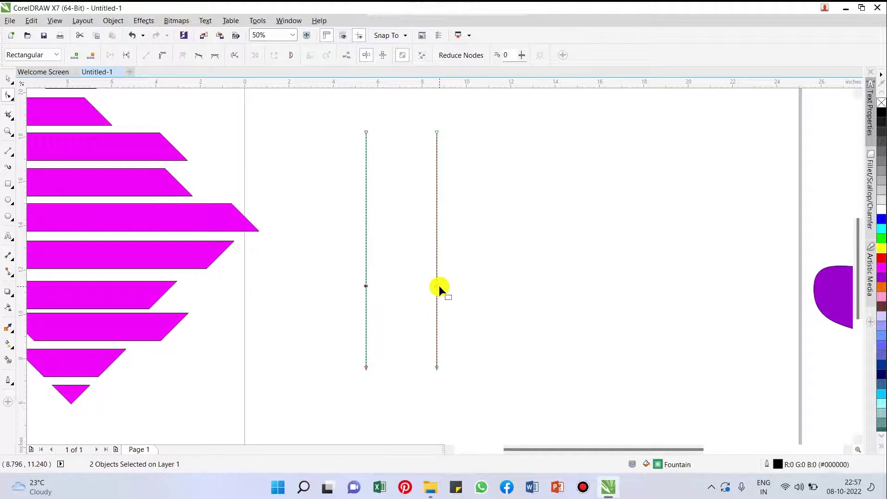
pyautogui.scroll(1, 438, 287)
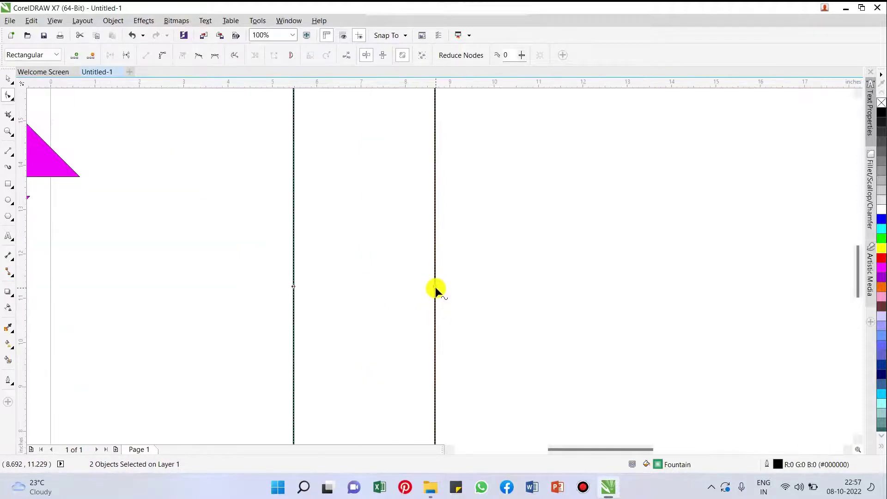
pyautogui.click(163, 56)
pyautogui.scroll(-2, 422, 211)
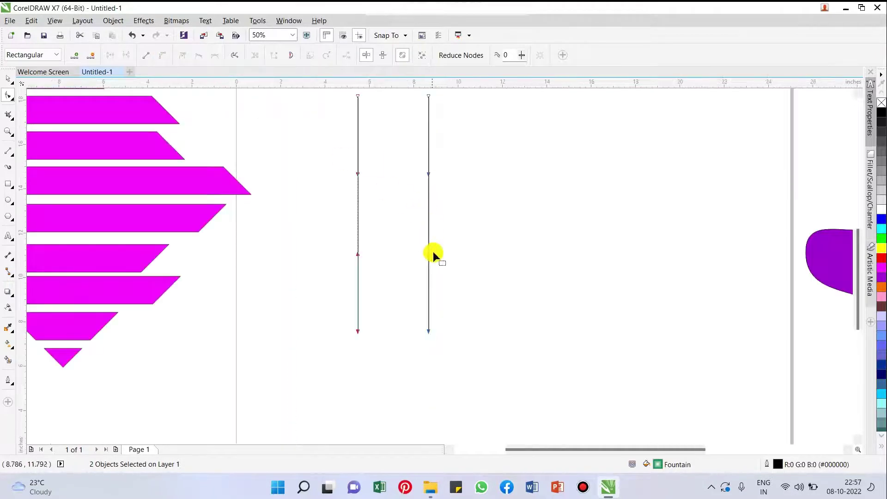
pyautogui.scroll(1, 417, 227)
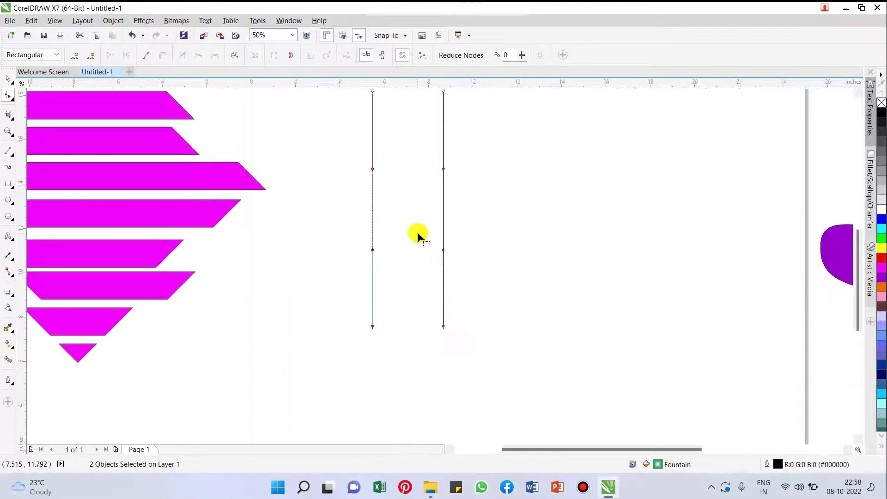
# Pull the right curve's lower control handle outward so both mirrored curves bulge into a vase outline about 7.8 inches wide
pyautogui.moveTo(445, 250); pyautogui.dragTo(559, 239)
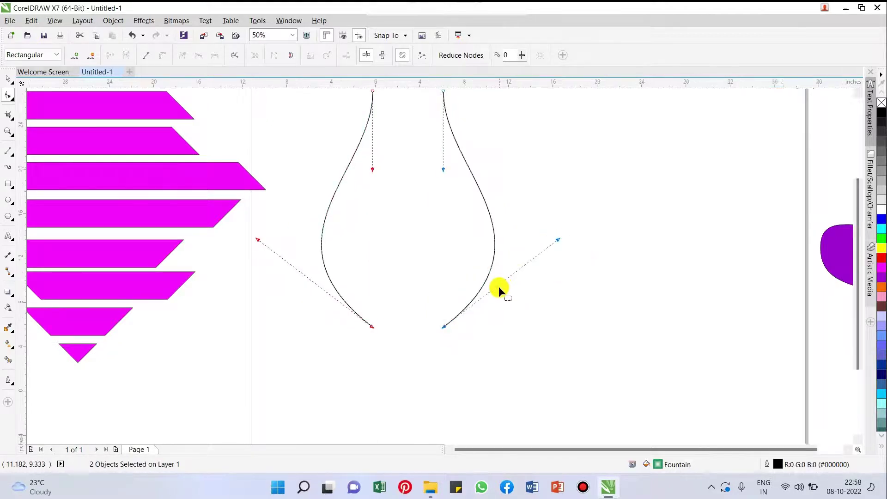
pyautogui.scroll(-1, 498, 286)
pyautogui.scroll(1, 493, 257)
pyautogui.scroll(-1, 493, 257)
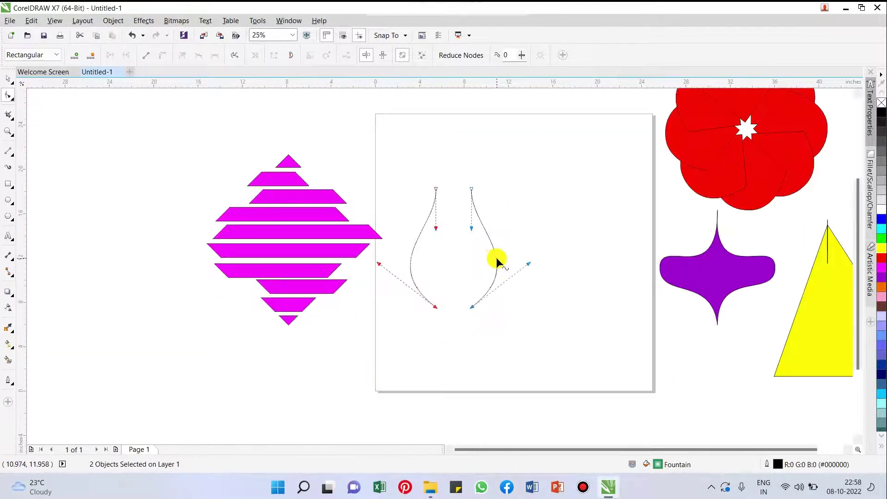
pyautogui.scroll(1, 495, 257)
pyautogui.scroll(-1, 493, 257)
pyautogui.scroll(1, 494, 246)
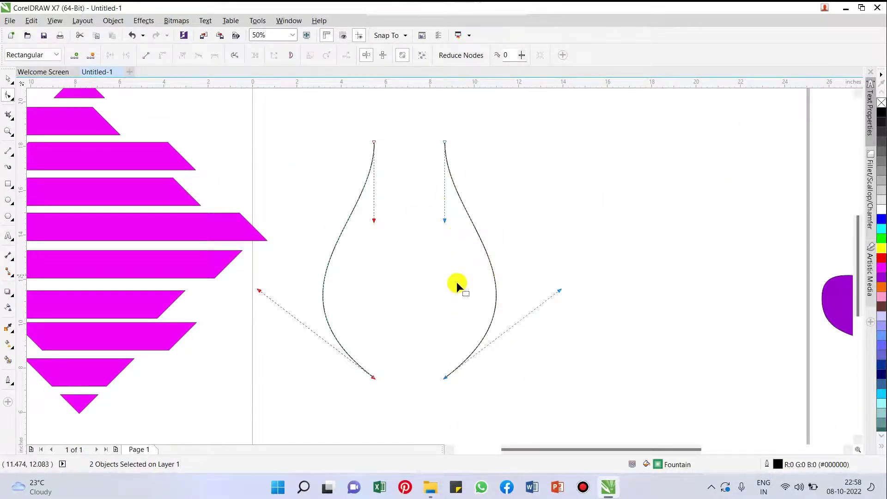
pyautogui.click(525, 204)
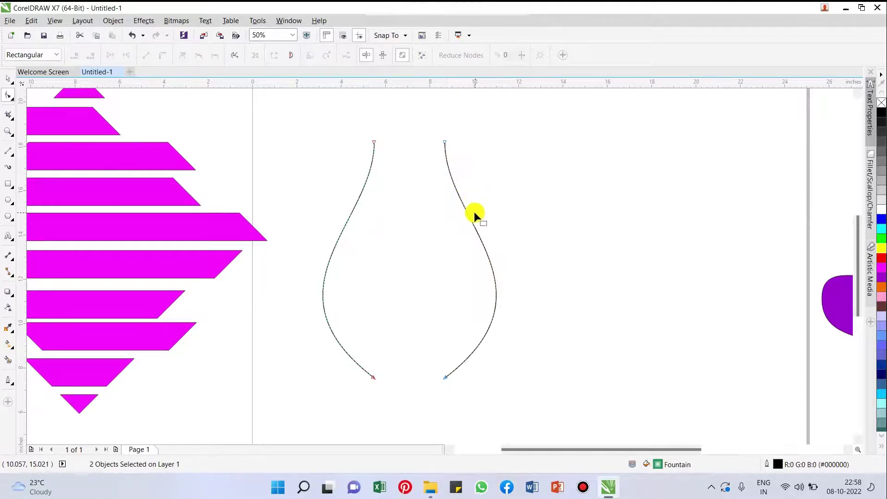
# Combine the two vase side curves into a single curve object and deselect it
pyautogui.scroll(-1, 474, 212)
pyautogui.press('space')
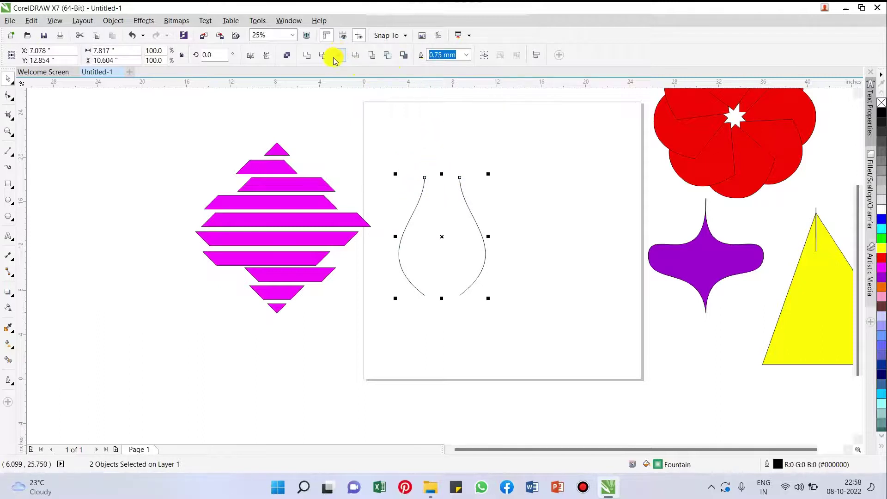
pyautogui.click(309, 56)
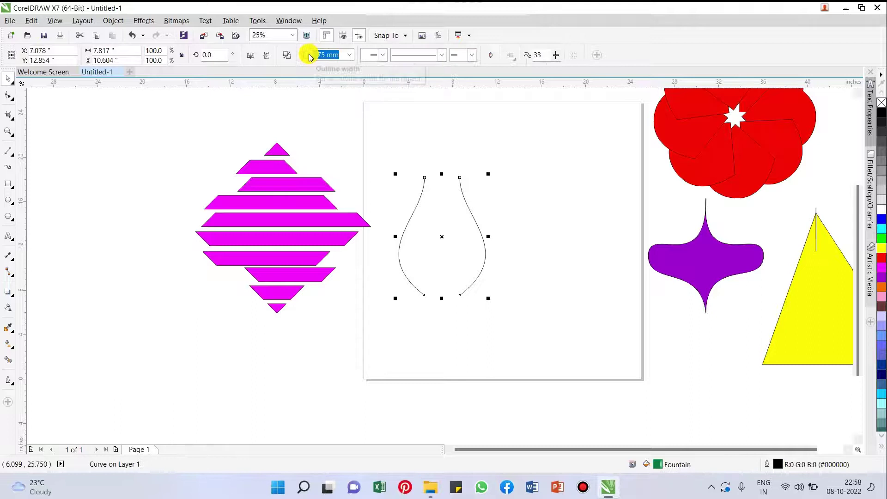
pyautogui.click(481, 167)
pyautogui.scroll(1, 452, 234)
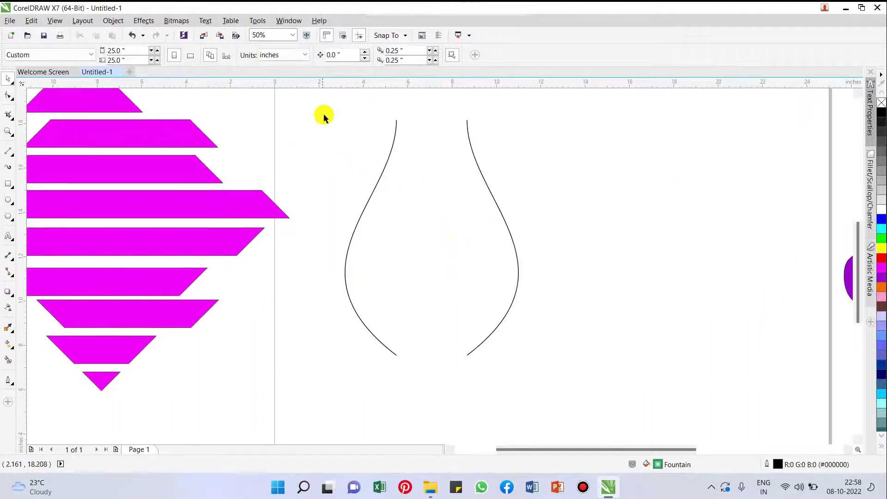
# Select the combined vase curve and open it for node editing with the Shape tool
pyautogui.moveTo(404, 192); pyautogui.dragTo(618, 414)
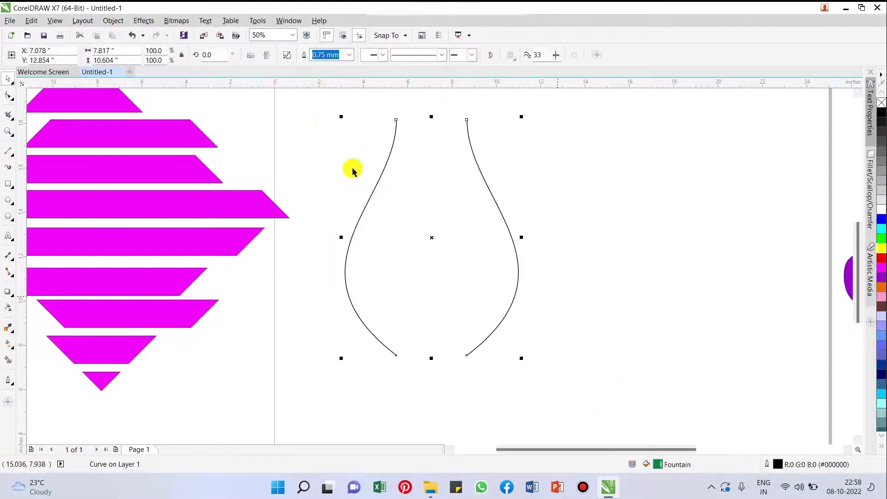
pyautogui.click(9, 96)
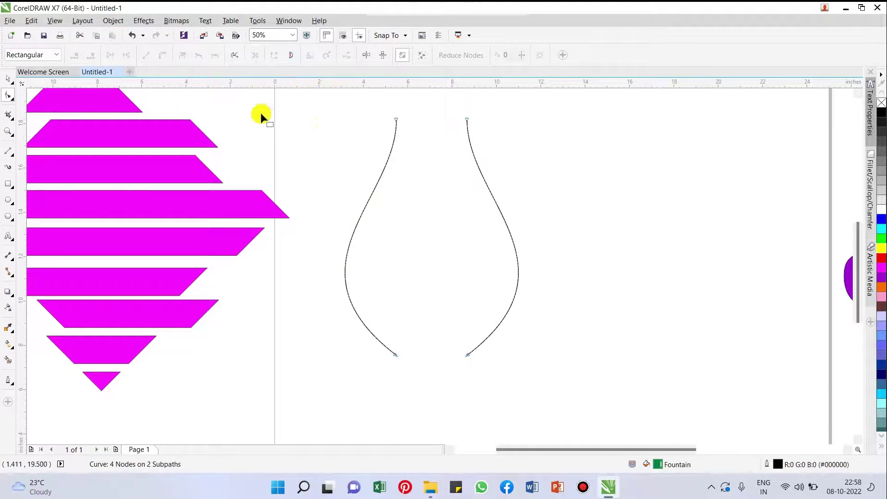
pyautogui.scroll(-1, 447, 233)
pyautogui.scroll(1, 463, 289)
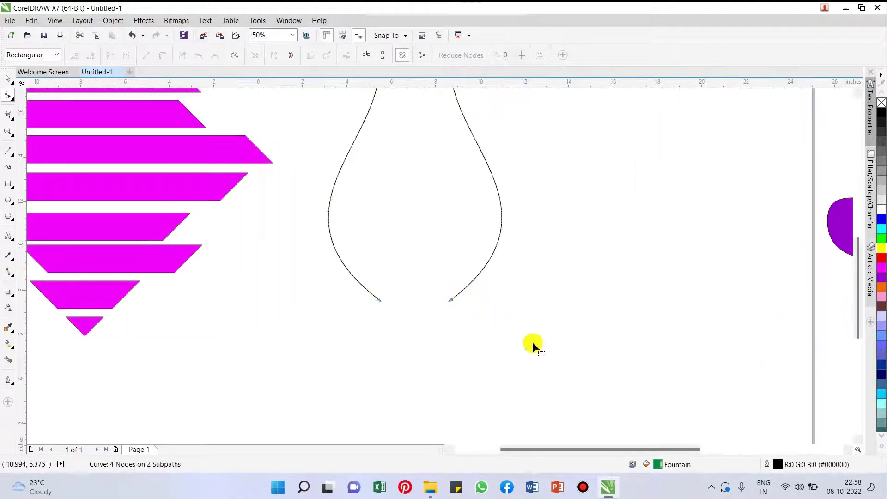
# Join the two bottom end nodes of the vase curve into a single node
pyautogui.moveTo(534, 342); pyautogui.dragTo(352, 270)
pyautogui.scroll(-1, 465, 311)
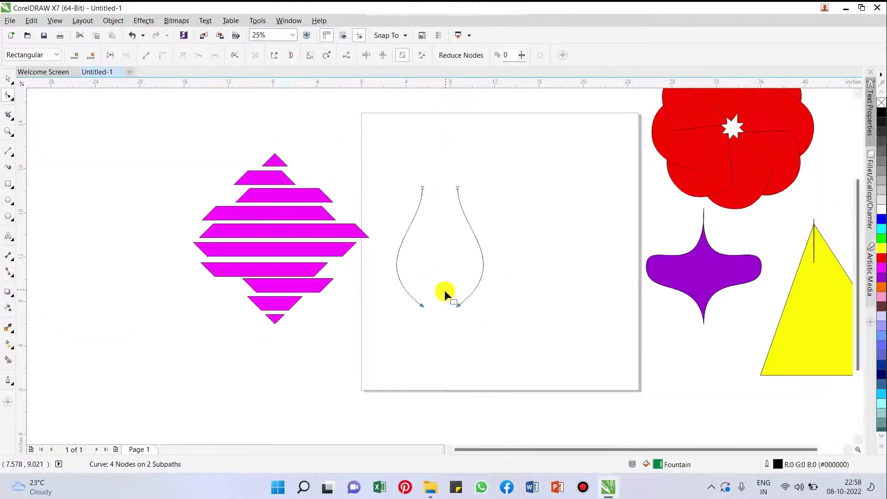
pyautogui.scroll(1, 444, 291)
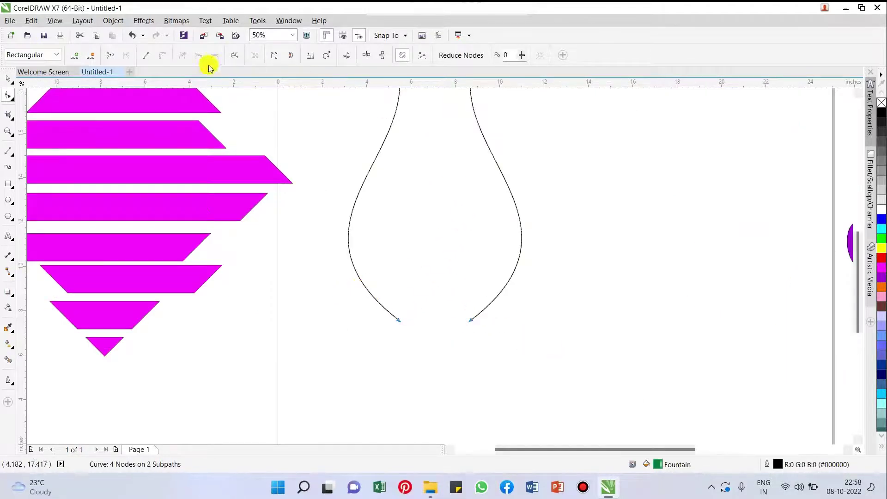
pyautogui.click(110, 59)
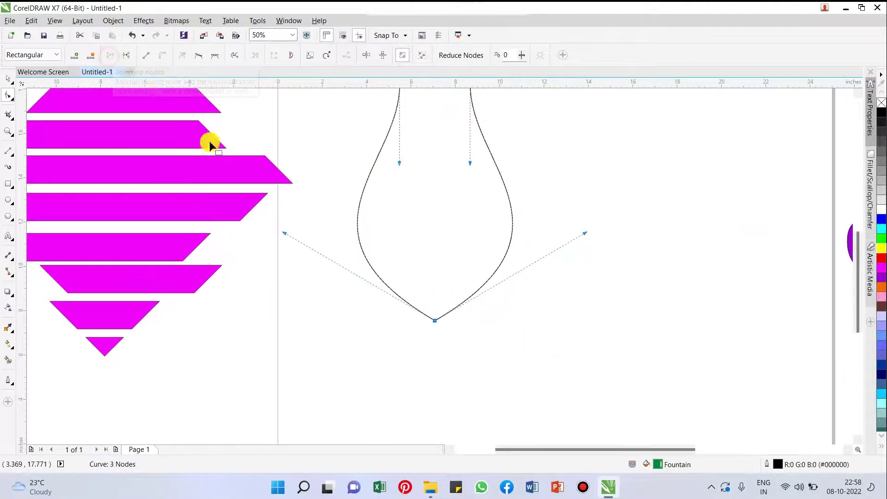
# Join the two top end nodes of the vase curve to close the shape, and undo both node joins
pyautogui.scroll(-1, 393, 271)
pyautogui.click(361, 167)
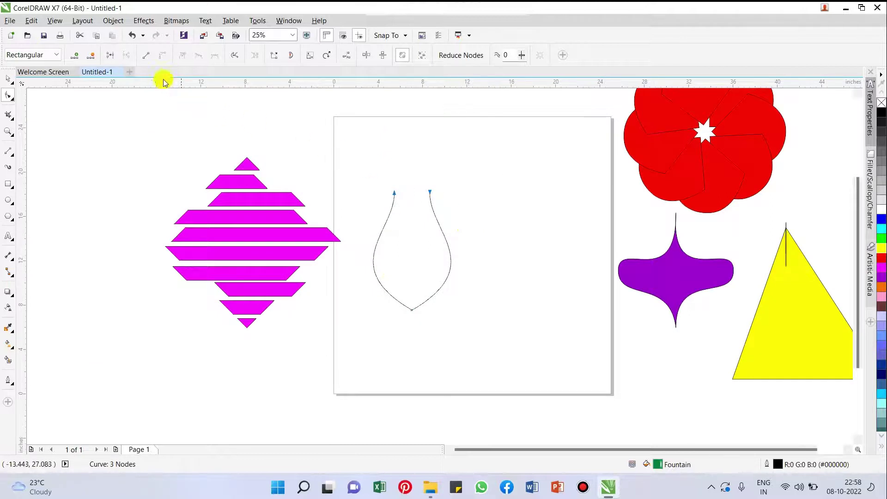
pyautogui.click(112, 55)
pyautogui.scroll(1, 409, 205)
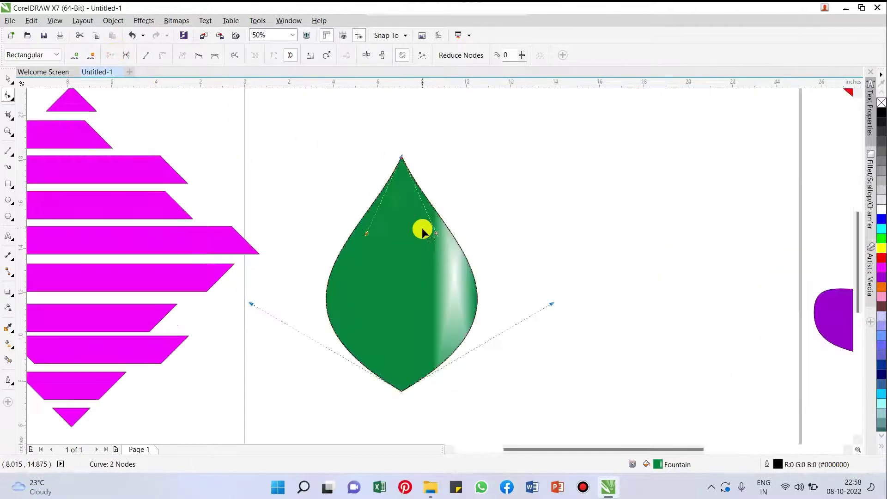
pyautogui.scroll(-1, 423, 238)
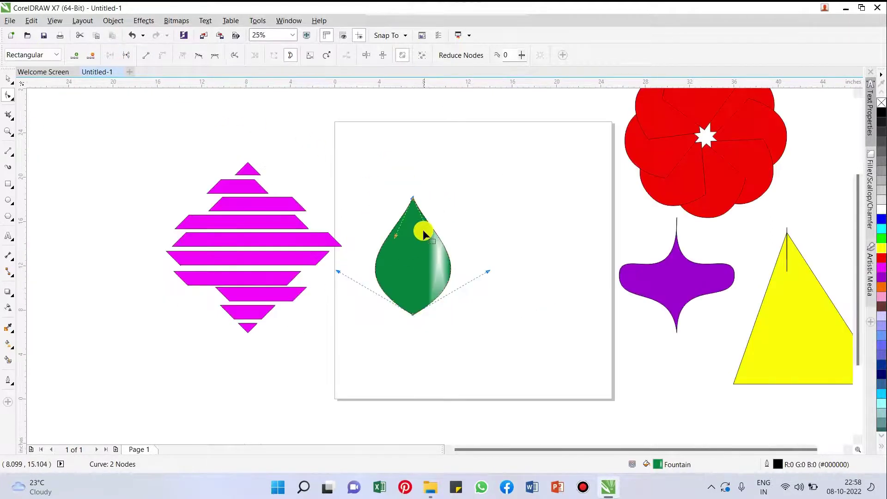
pyautogui.scroll(1, 421, 235)
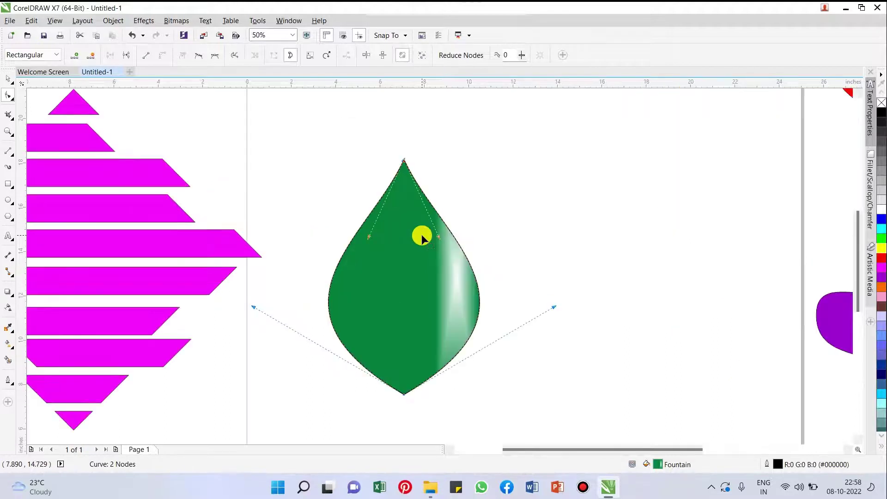
pyautogui.hotkey('ctrl', 'z')
pyautogui.hotkey('ctrl', 'z')
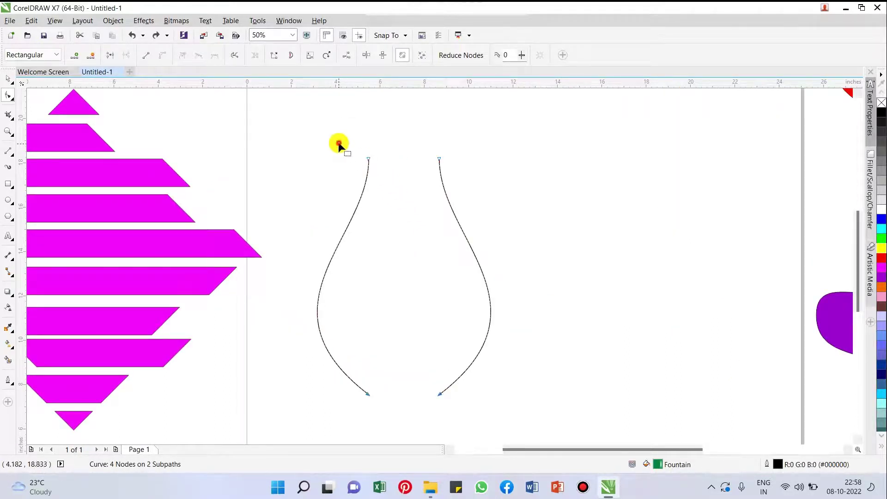
# Connect the vase curve's two top end nodes and its two bottom end nodes with straight segments, closing the outline
pyautogui.moveTo(338, 145); pyautogui.dragTo(458, 185)
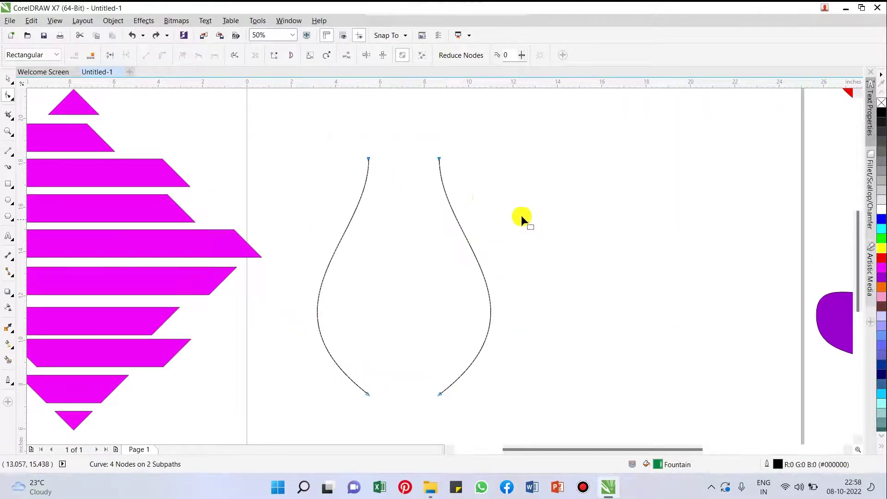
pyautogui.click(274, 56)
pyautogui.scroll(-1, 417, 165)
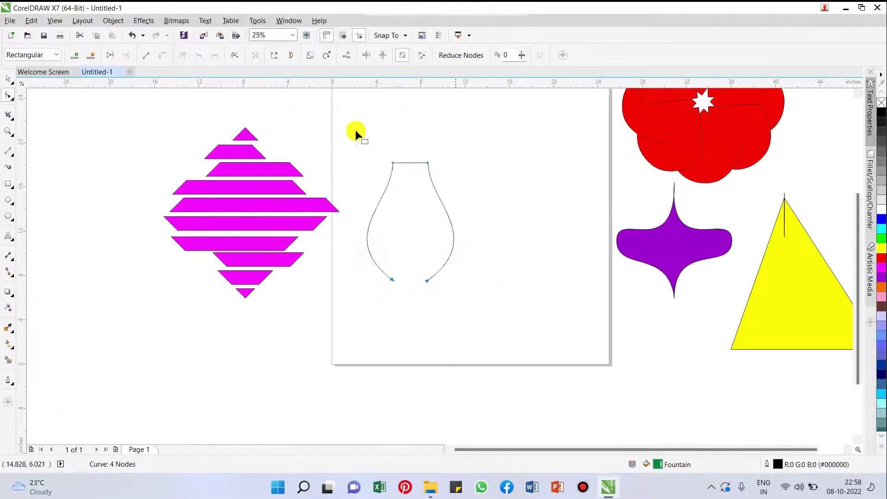
pyautogui.click(274, 55)
pyautogui.scroll(1, 407, 213)
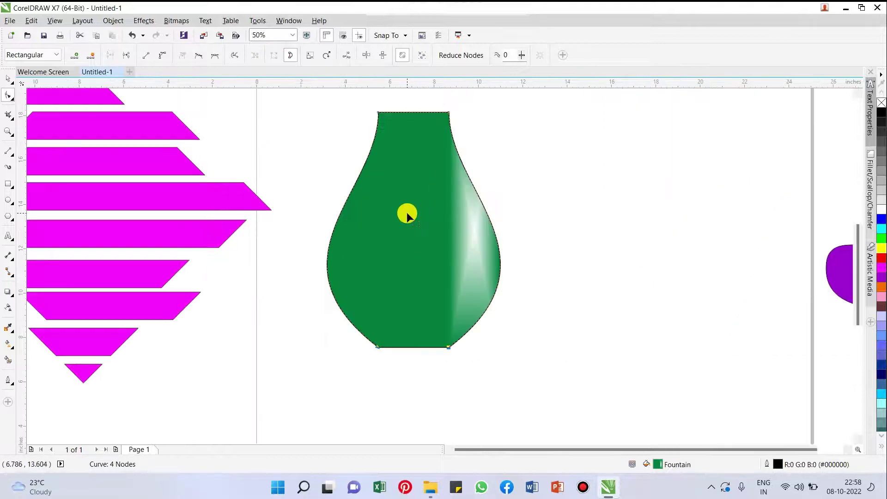
pyautogui.scroll(-1, 407, 212)
pyautogui.scroll(1, 435, 174)
pyautogui.scroll(-1, 422, 197)
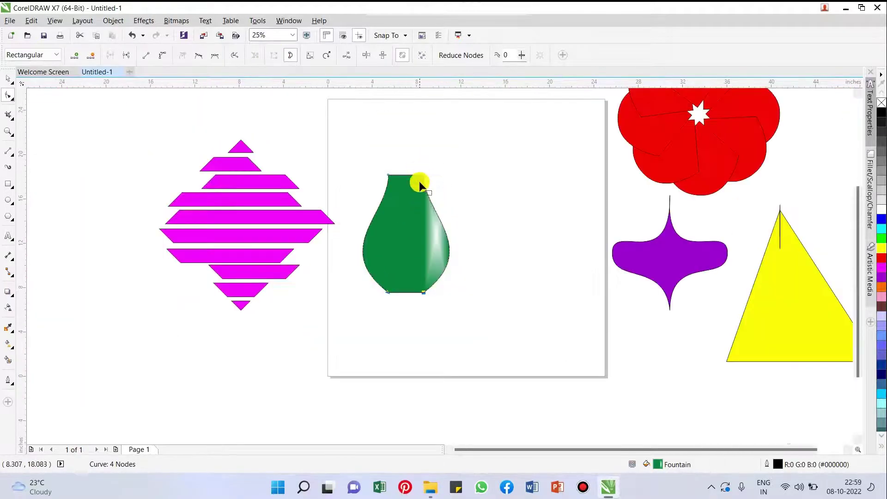
pyautogui.scroll(1, 420, 181)
pyautogui.scroll(-1, 400, 167)
pyautogui.scroll(1, 407, 172)
pyautogui.scroll(-1, 413, 175)
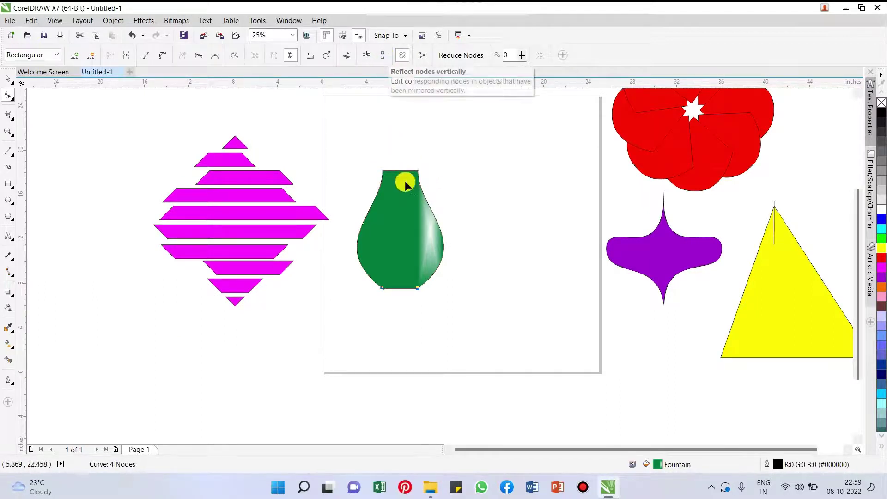
# Move the green vase off the page, below and to the left of the striped diamond
pyautogui.press('space')
pyautogui.moveTo(418, 217); pyautogui.dragTo(180, 316)
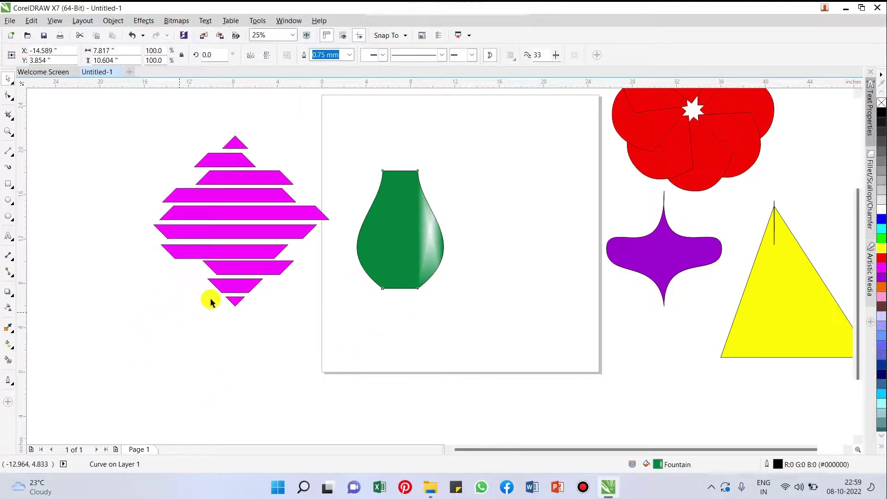
pyautogui.scroll(-2, 376, 238)
# Draw a vertical line about 9.25 inches tall on the page and place a copy about 3.8 inches to its right
pyautogui.click(9, 151)
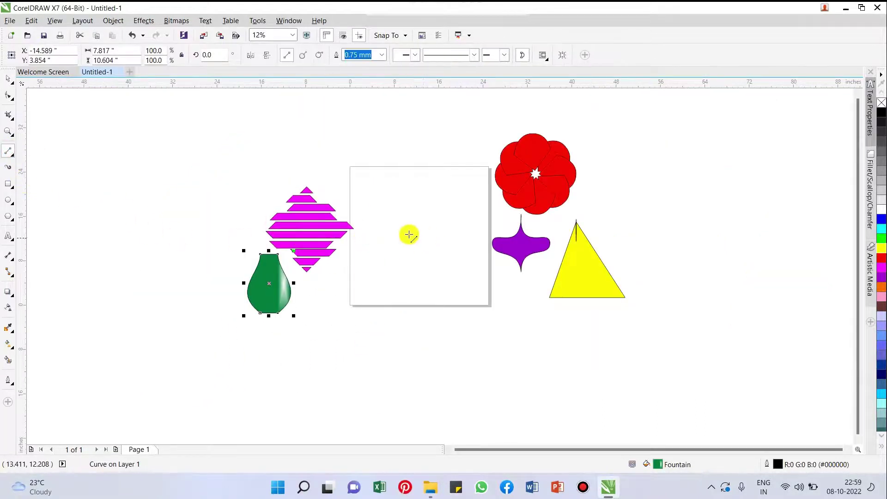
pyautogui.scroll(2, 408, 234)
pyautogui.moveTo(342, 163); pyautogui.dragTo(341, 370)
pyautogui.moveTo(344, 262); pyautogui.dragTo(425, 261)
pyautogui.click(455, 253)
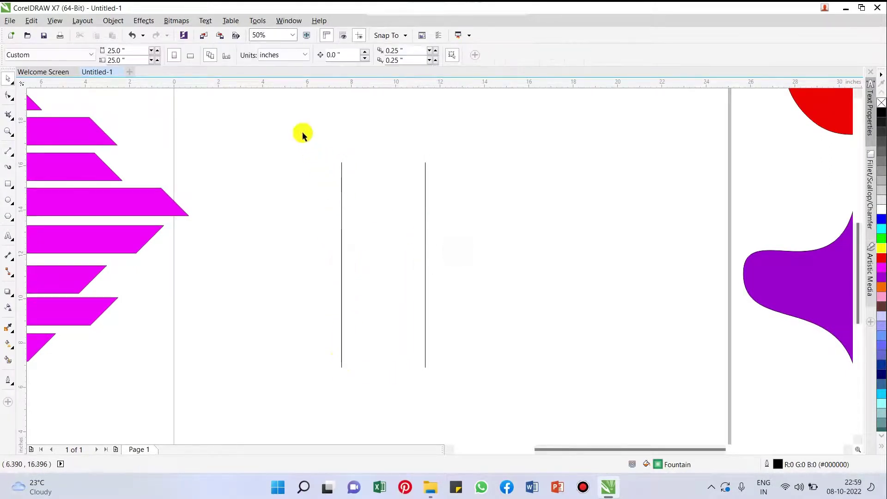
# Set the outline width of both vertical lines to 1.0 mm
pyautogui.moveTo(300, 132); pyautogui.dragTo(515, 428)
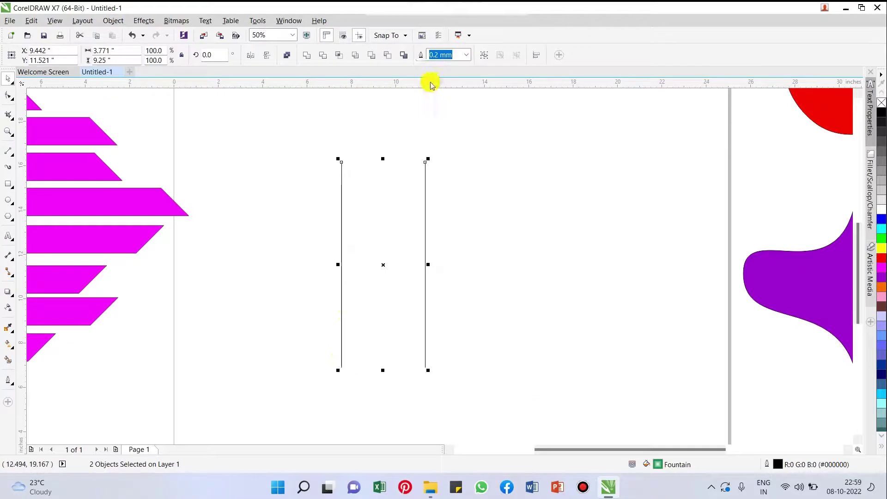
pyautogui.click(466, 55)
pyautogui.click(443, 129)
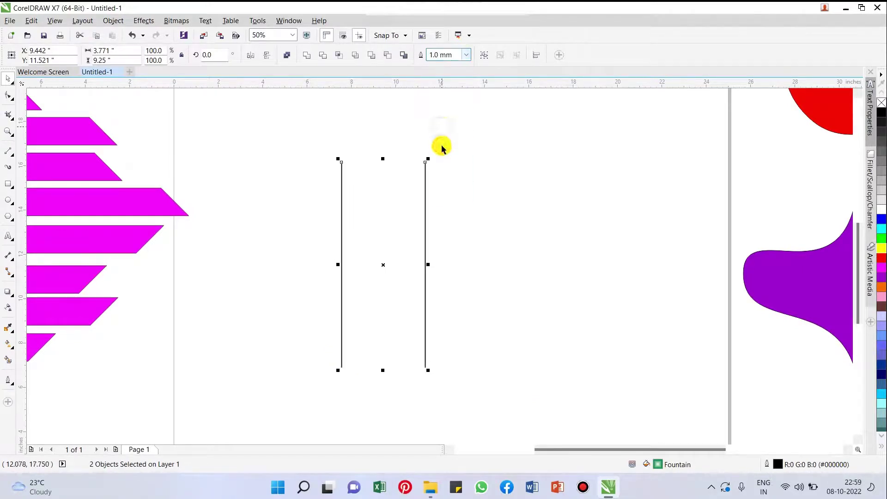
pyautogui.click(482, 216)
# Select both vertical lines for node editing with the Shape tool and enable vertical node reflection
pyautogui.moveTo(300, 134); pyautogui.dragTo(515, 398)
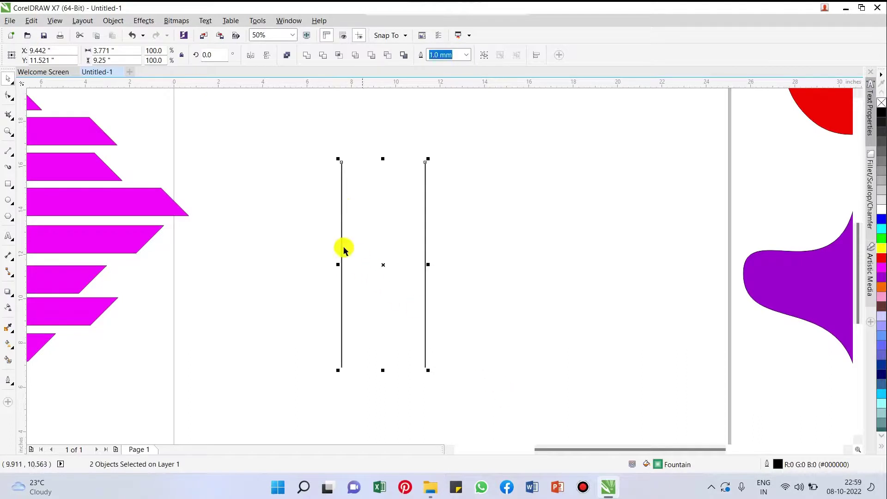
pyautogui.click(9, 95)
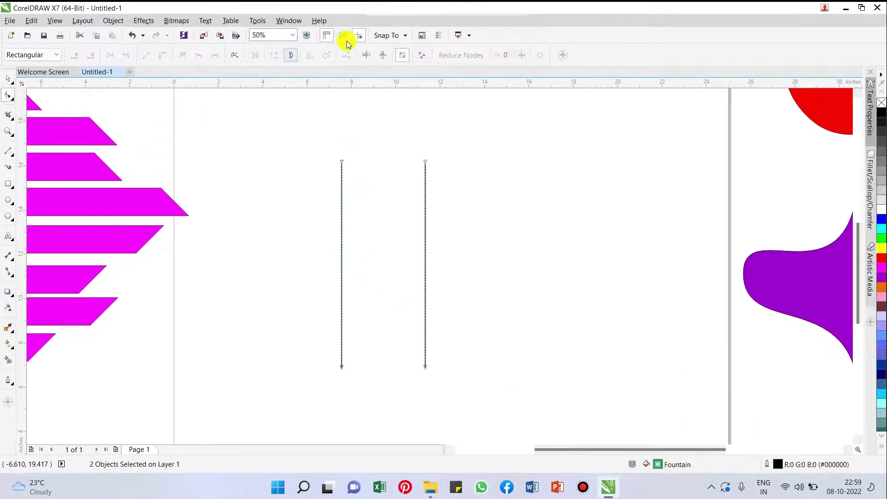
pyautogui.click(384, 55)
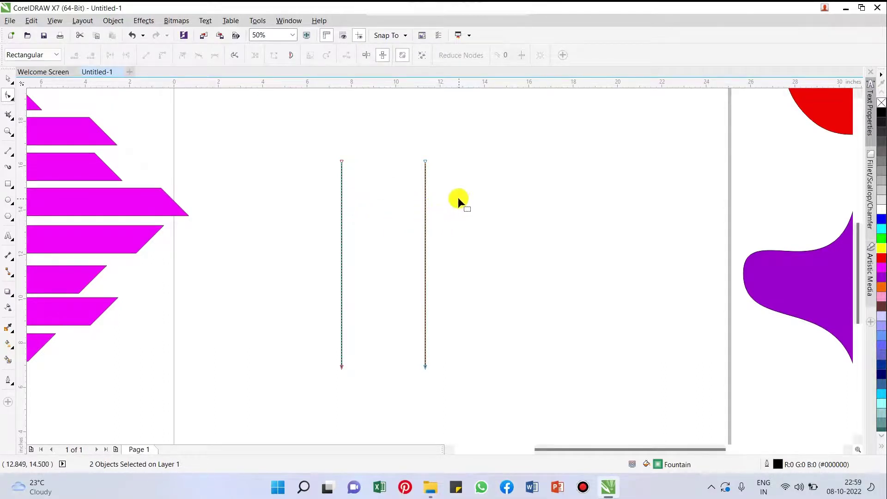
# Pick a point on the upper part of the right line and convert both lines to curves
pyautogui.moveTo(395, 184); pyautogui.dragTo(475, 220)
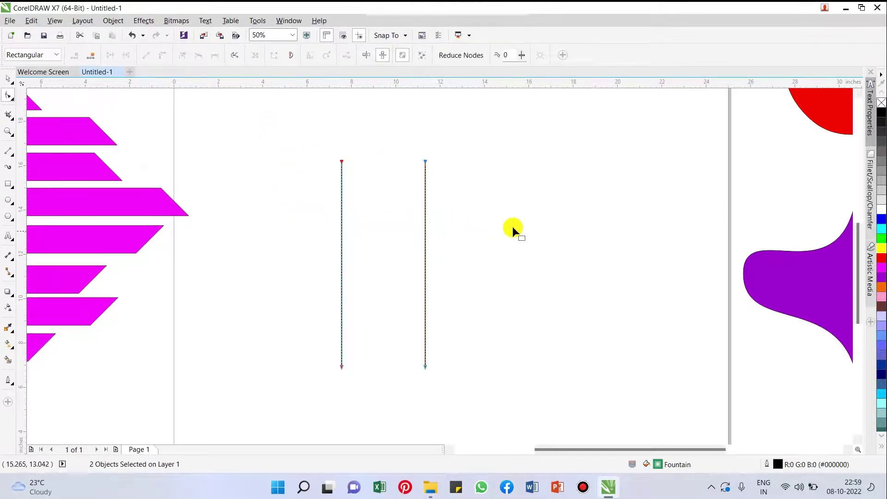
pyautogui.click(434, 210)
pyautogui.click(425, 215)
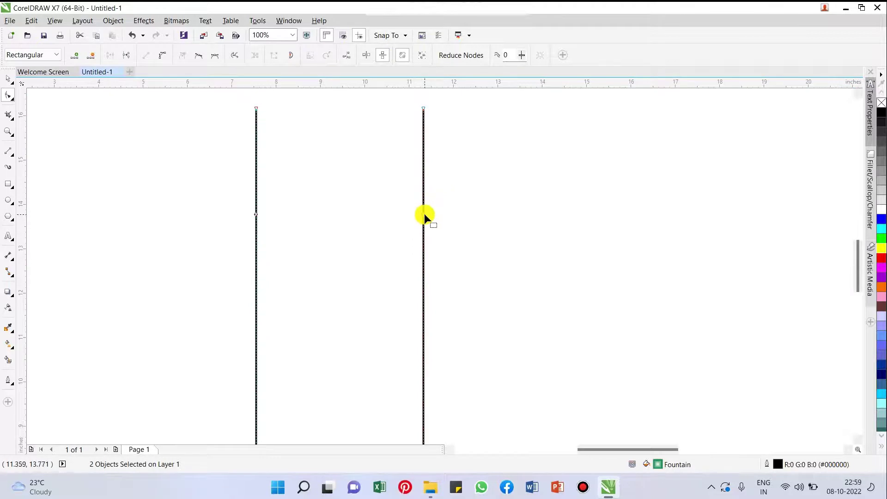
pyautogui.click(159, 57)
pyautogui.scroll(-2, 440, 246)
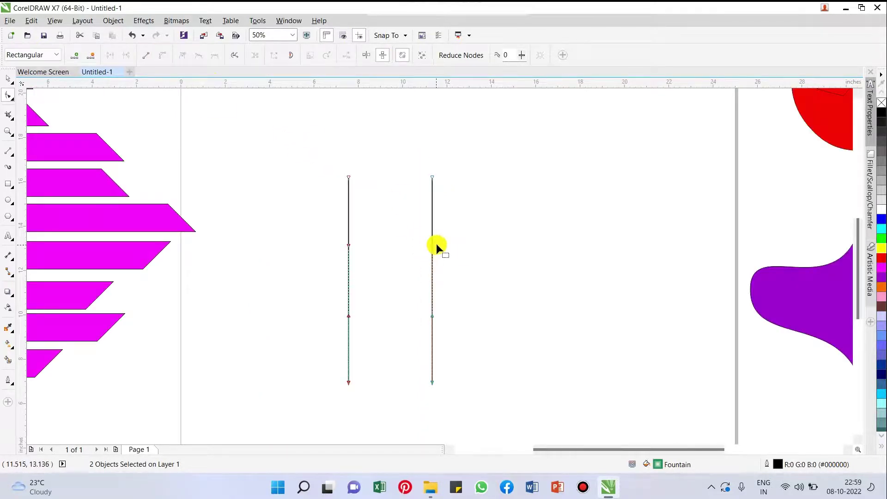
# Bend the right line outward so both curves bulge to the right, spanning about 5.7 inches overall
pyautogui.moveTo(432, 243); pyautogui.dragTo(473, 303)
pyautogui.scroll(-2, 473, 303)
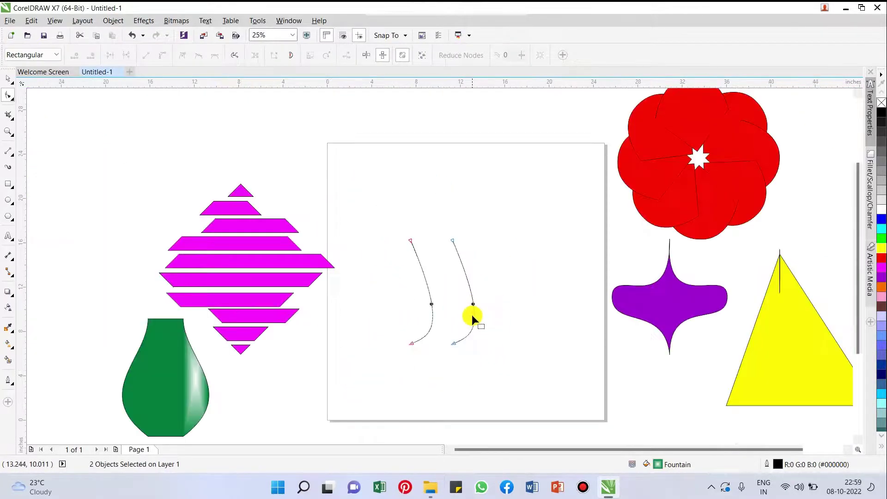
pyautogui.scroll(2, 472, 314)
pyautogui.scroll(-2, 410, 200)
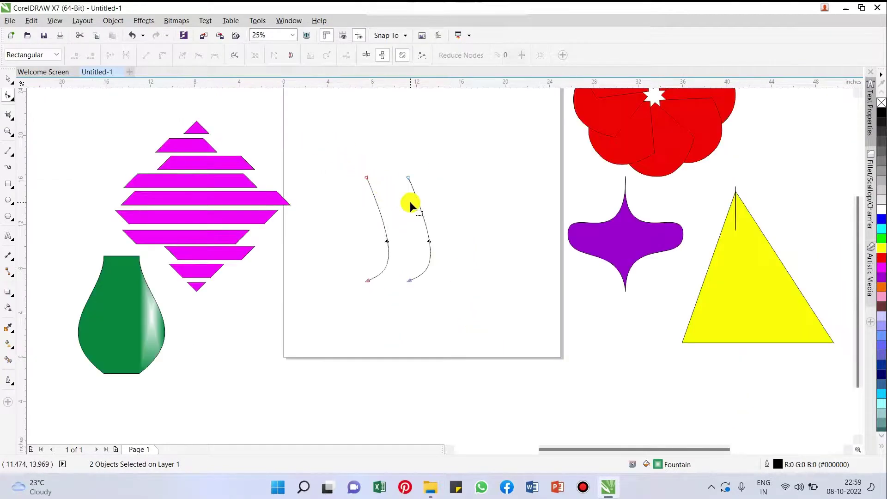
pyautogui.scroll(2, 442, 248)
pyautogui.scroll(-2, 443, 233)
pyautogui.scroll(2, 442, 231)
pyautogui.scroll(-2, 443, 231)
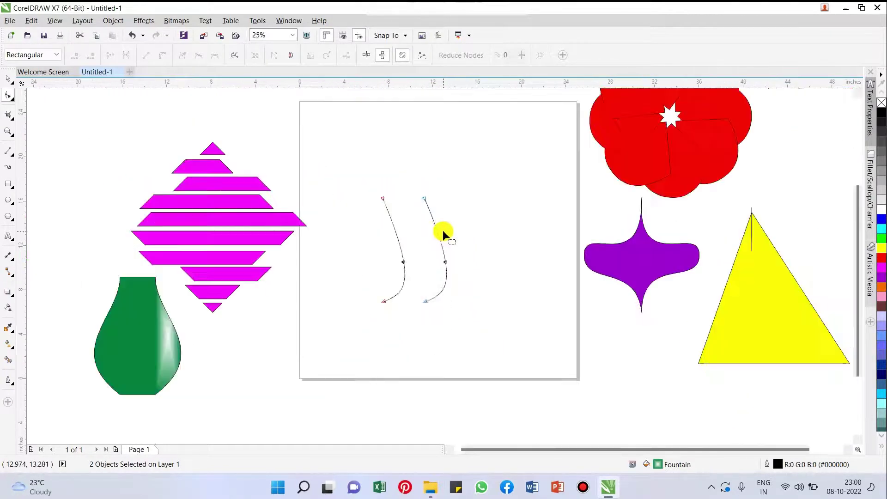
# Combine the two bent curves into a single curve object and open it for node editing
pyautogui.click(10, 78)
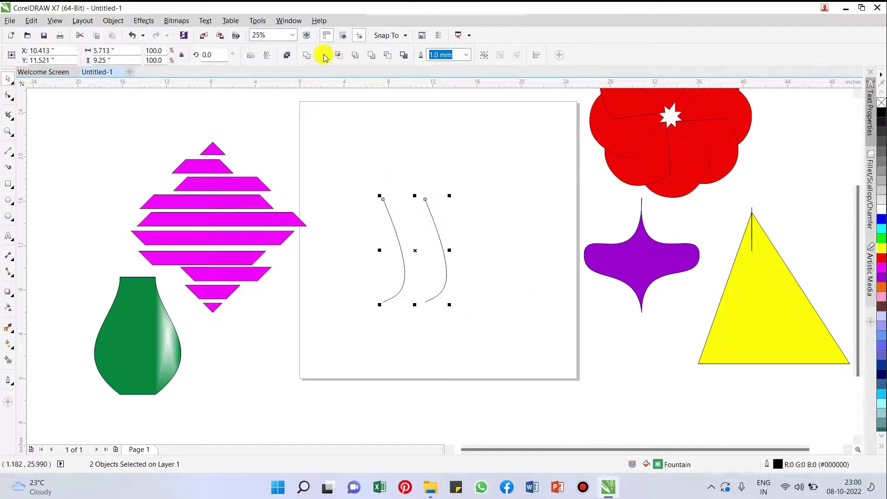
pyautogui.click(307, 55)
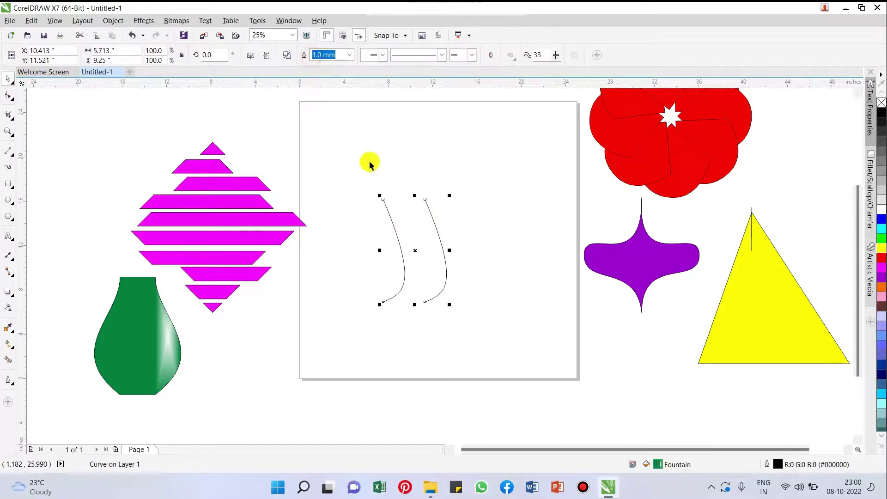
pyautogui.click(10, 95)
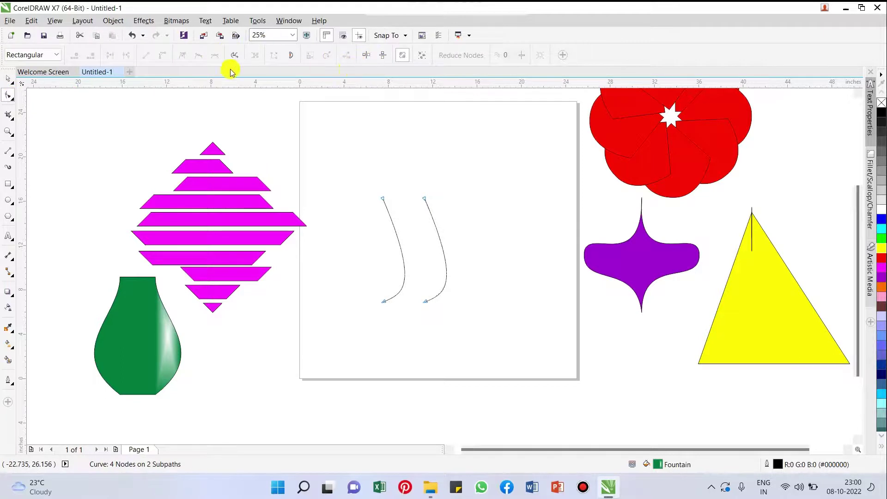
# Join the two curves' upper end nodes together and their lower end nodes together, forming one closed shape
pyautogui.moveTo(438, 210); pyautogui.dragTo(440, 211)
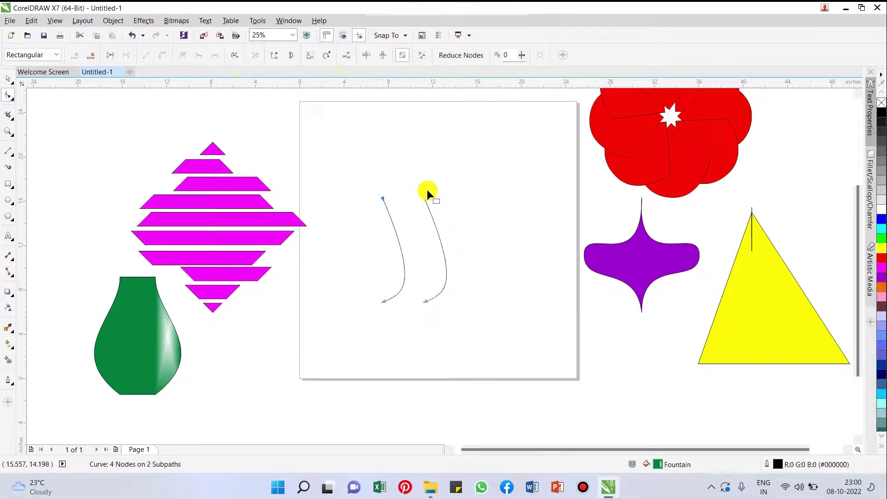
pyautogui.scroll(2, 403, 200)
pyautogui.scroll(-2, 402, 201)
pyautogui.scroll(1, 412, 197)
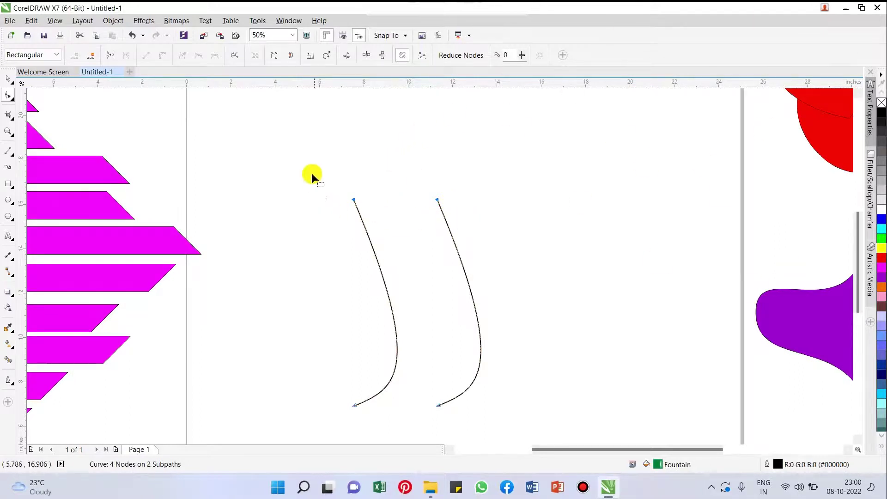
pyautogui.moveTo(506, 258); pyautogui.dragTo(506, 259)
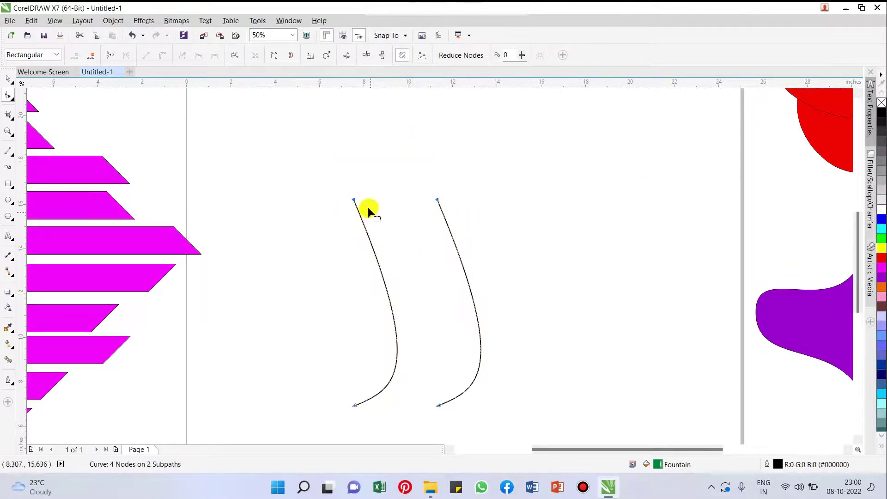
pyautogui.click(110, 56)
pyautogui.scroll(-1, 343, 145)
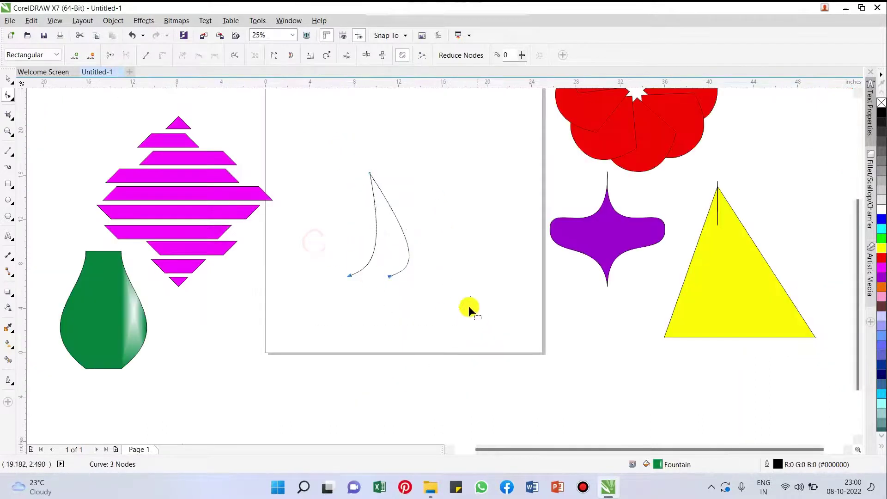
pyautogui.click(113, 54)
pyautogui.click(443, 225)
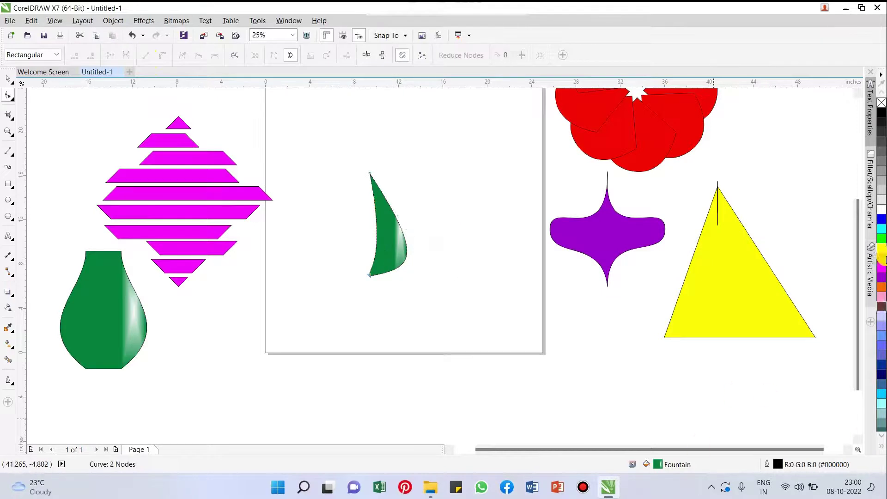
# Fill the closed shape red and make a copy rotated 30° around a pivot just above its upper tip
pyautogui.click(880, 259)
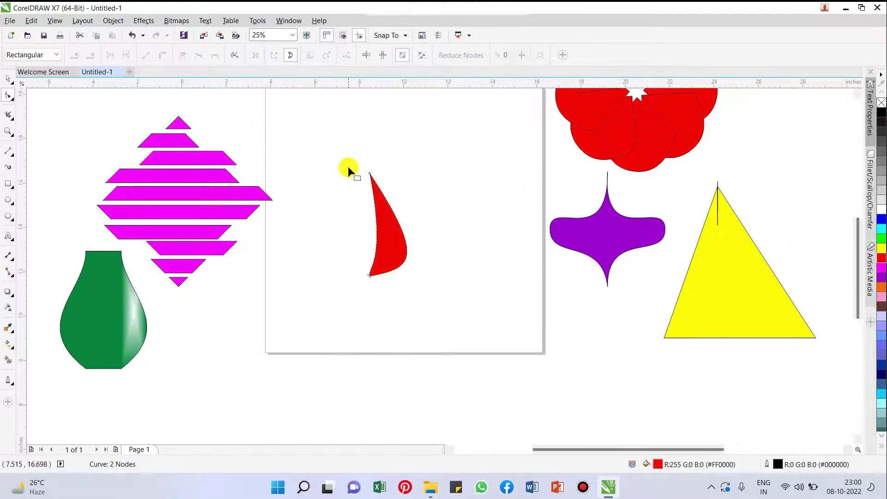
pyautogui.scroll(1, 348, 168)
pyautogui.press('space')
pyautogui.scroll(-1, 436, 257)
pyautogui.click(437, 256)
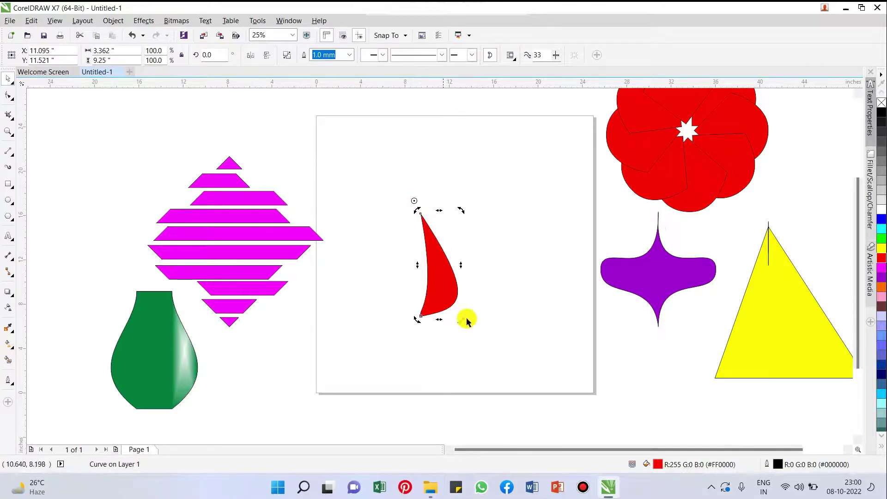
pyautogui.moveTo(459, 319); pyautogui.dragTo(521, 286)
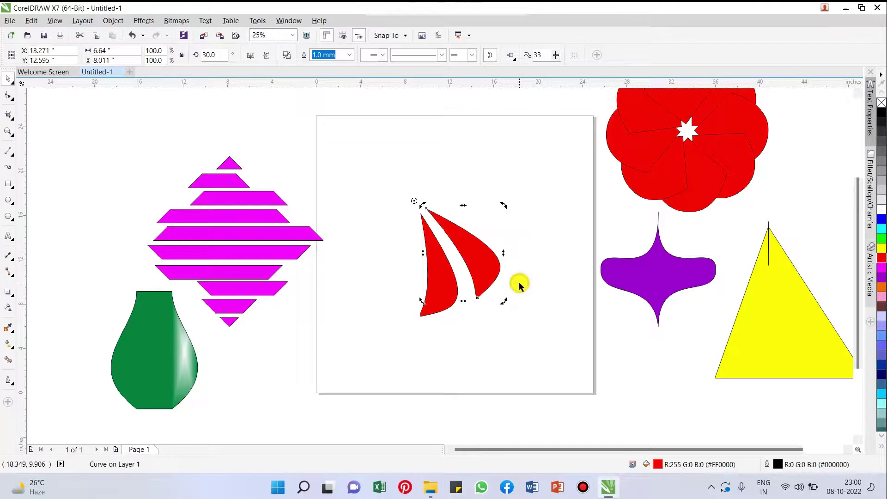
# Repeat the 30° rotated duplication until the red petals form a full circle around the pivot
pyautogui.hotkey('ctrl', 'r')
pyautogui.hotkey('ctrl', 'r')
pyautogui.hotkey('ctrl', 'r')
pyautogui.hotkey('ctrl', 'r')
pyautogui.hotkey('ctrl', 'r')
pyautogui.hotkey('ctrl', 'r')
pyautogui.hotkey('ctrl', 'r')
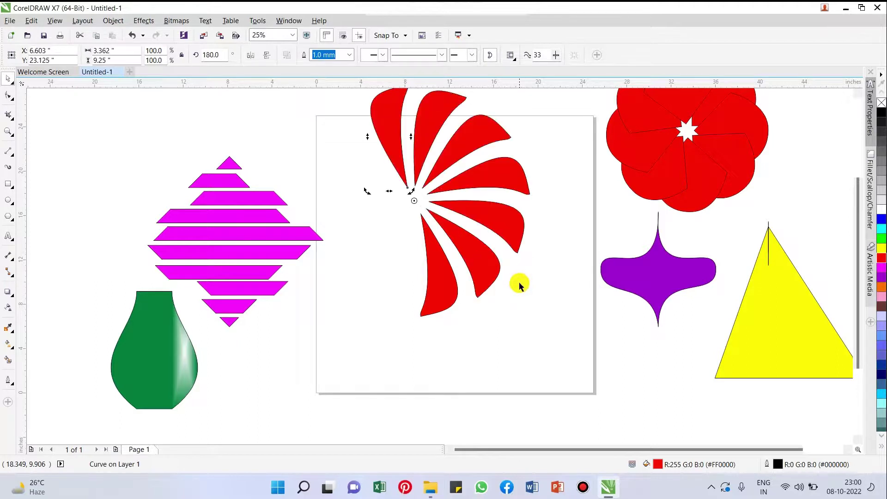
pyautogui.hotkey('ctrl', 'r')
pyautogui.hotkey('ctrl', 'r')
pyautogui.hotkey('ctrl', 'r')
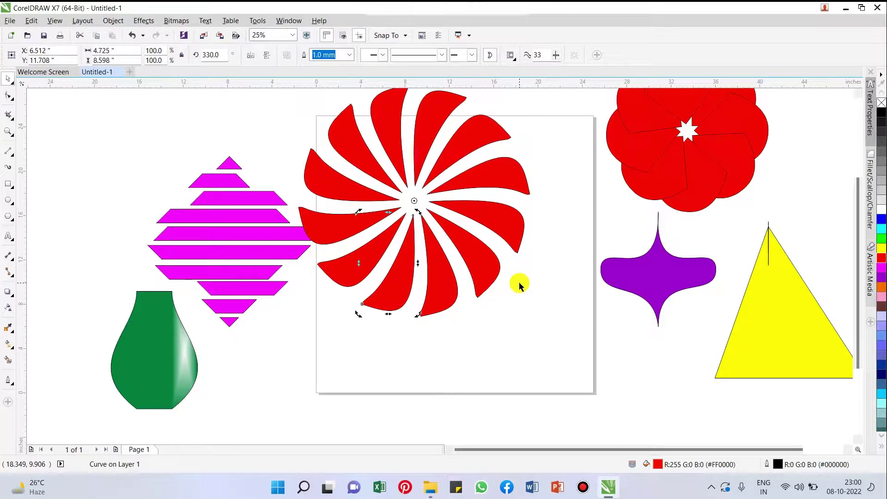
# Undo the petal copies, the red fill and the node joins, back to the two separate open curves
pyautogui.hotkey('ctrl', 'z')
pyautogui.hotkey('ctrl', 'z')
pyautogui.hotkey('ctrl', 'z')
pyautogui.hotkey('ctrl', 'z')
pyautogui.hotkey('ctrl', 'z')
pyautogui.hotkey('ctrl', 'z')
pyautogui.hotkey('ctrl', 'z')
pyautogui.hotkey('ctrl', 'z')
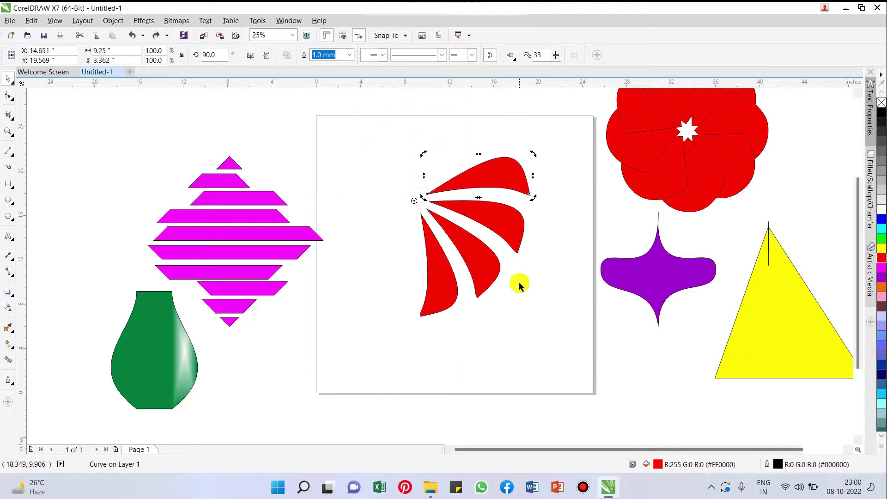
pyautogui.hotkey('ctrl', 'z')
pyautogui.hotkey('ctrl', 'z')
pyautogui.hotkey('ctrl', 'z')
pyautogui.hotkey('ctrl', 'z')
pyautogui.hotkey('ctrl', 'z')
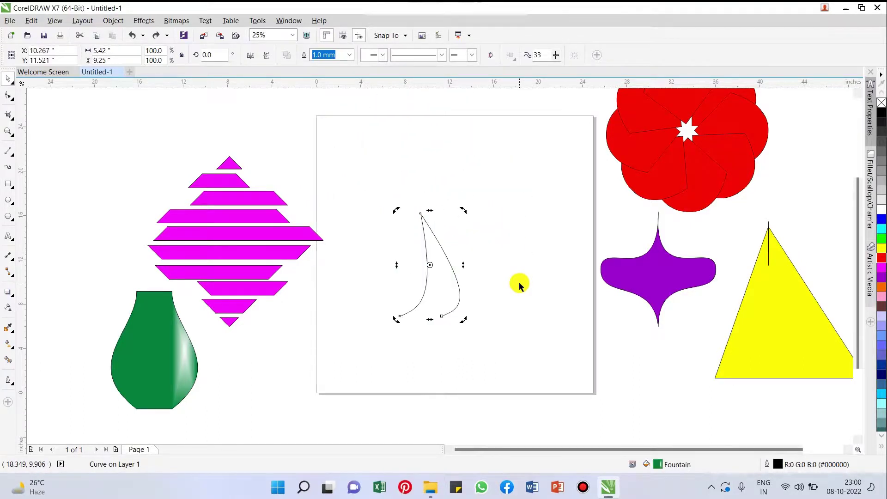
pyautogui.hotkey('ctrl', 'z')
# Select both upper end nodes of the combined curves with the Shape tool, try Close Curve and undo it
pyautogui.click(443, 219)
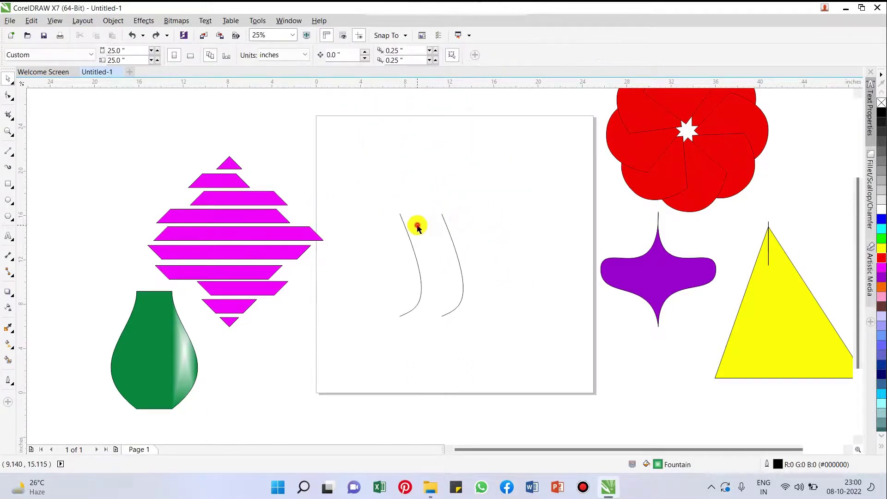
pyautogui.moveTo(363, 190); pyautogui.dragTo(538, 360)
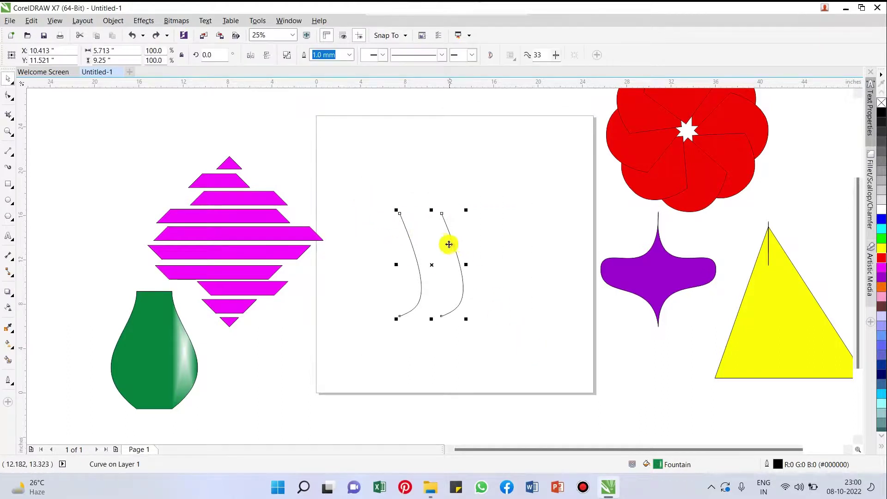
pyautogui.click(8, 95)
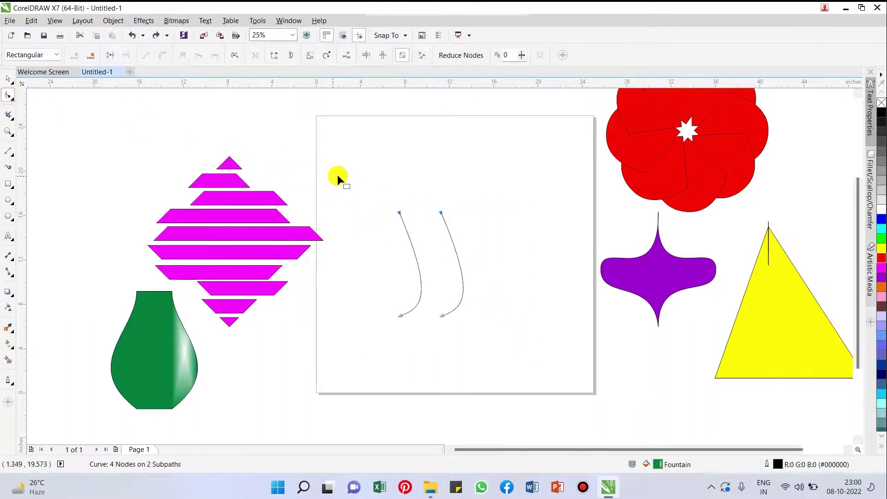
pyautogui.moveTo(339, 174); pyautogui.dragTo(499, 242)
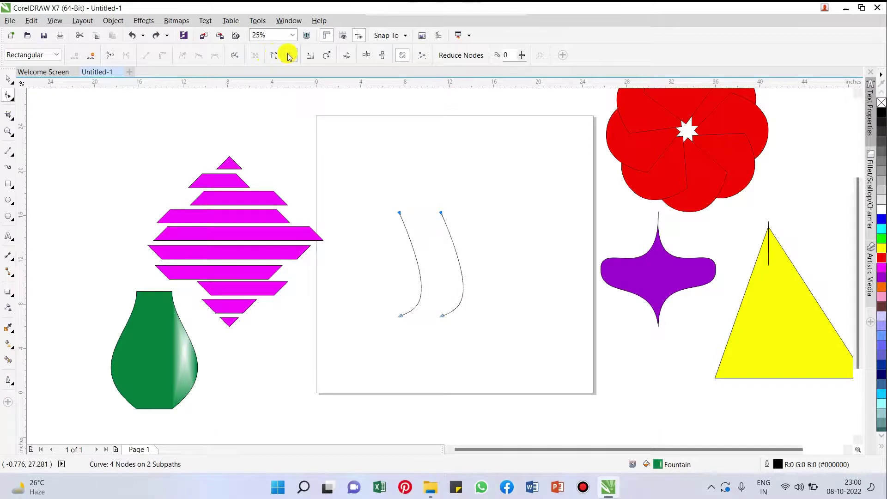
pyautogui.click(290, 55)
pyautogui.hotkey('ctrl', 'z')
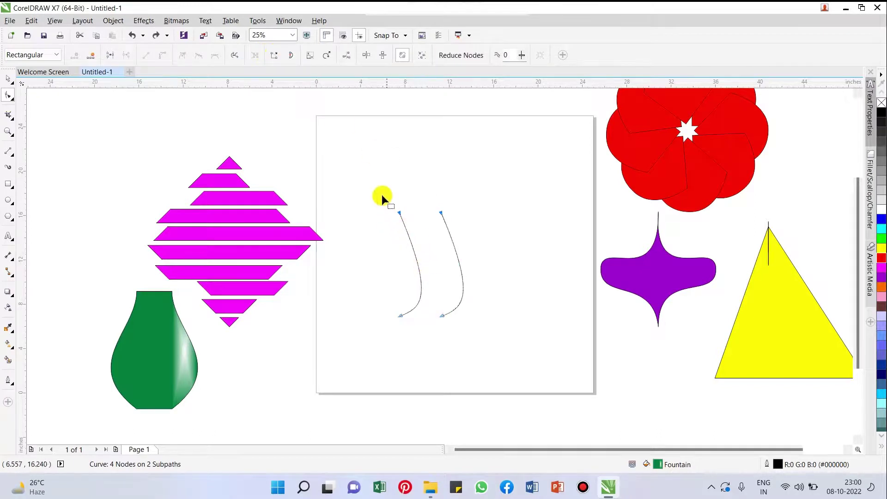
# Reselect the combined curves, pick their two upper end nodes with the Shape tool and apply Close Curve
pyautogui.press('space')
pyautogui.moveTo(355, 186); pyautogui.dragTo(562, 380)
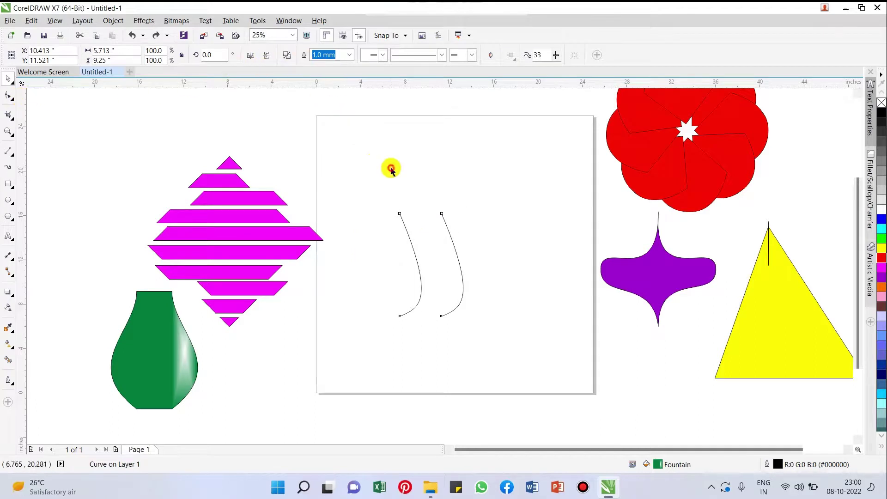
pyautogui.moveTo(357, 173); pyautogui.dragTo(520, 346)
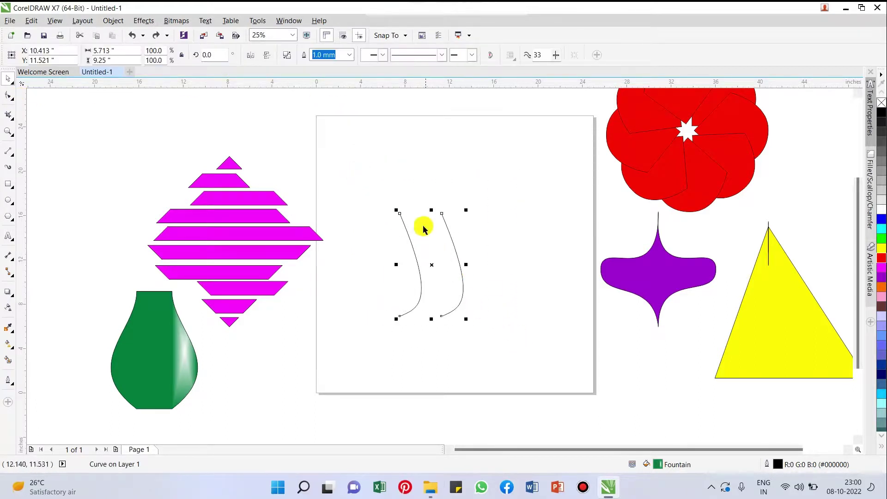
pyautogui.click(11, 97)
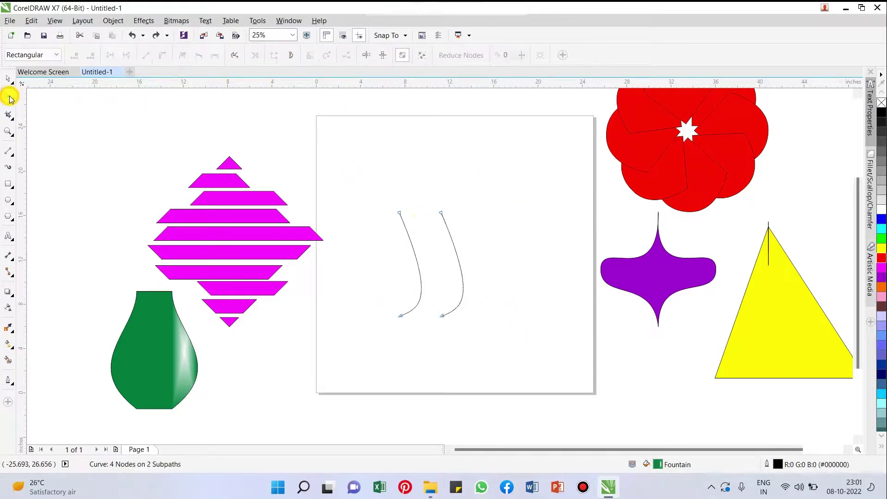
pyautogui.moveTo(470, 256); pyautogui.dragTo(526, 275)
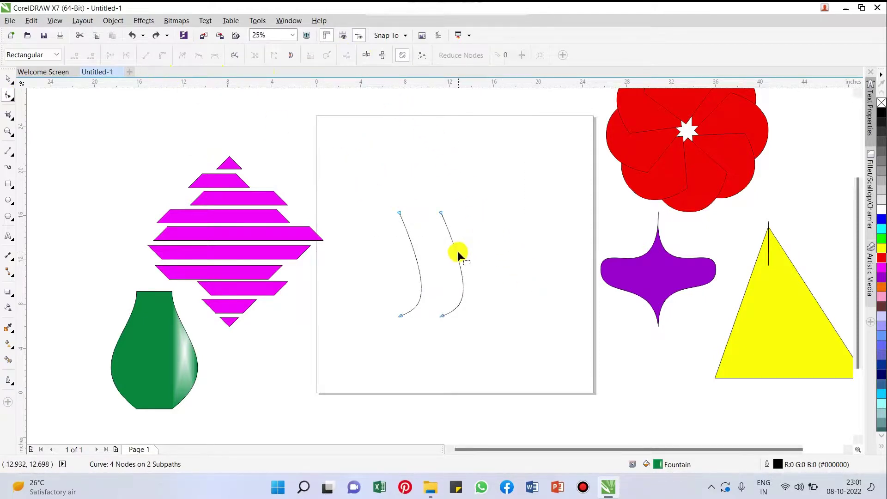
pyautogui.moveTo(376, 180); pyautogui.dragTo(484, 221)
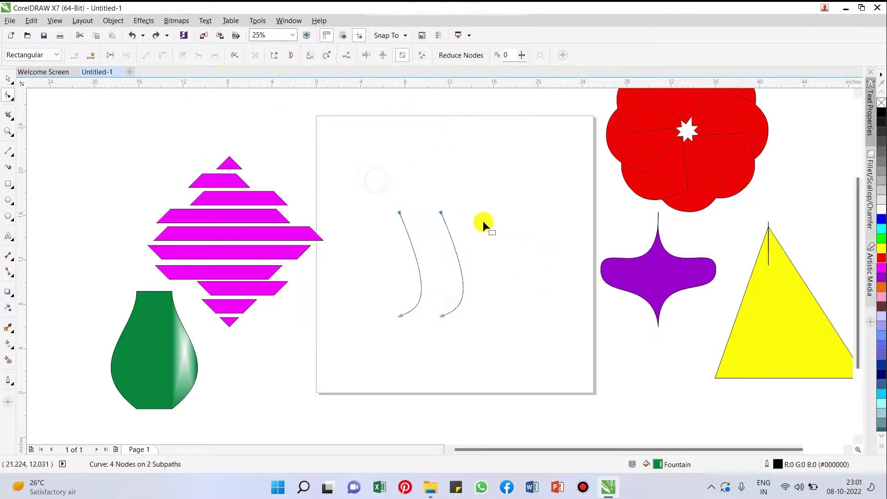
pyautogui.click(288, 56)
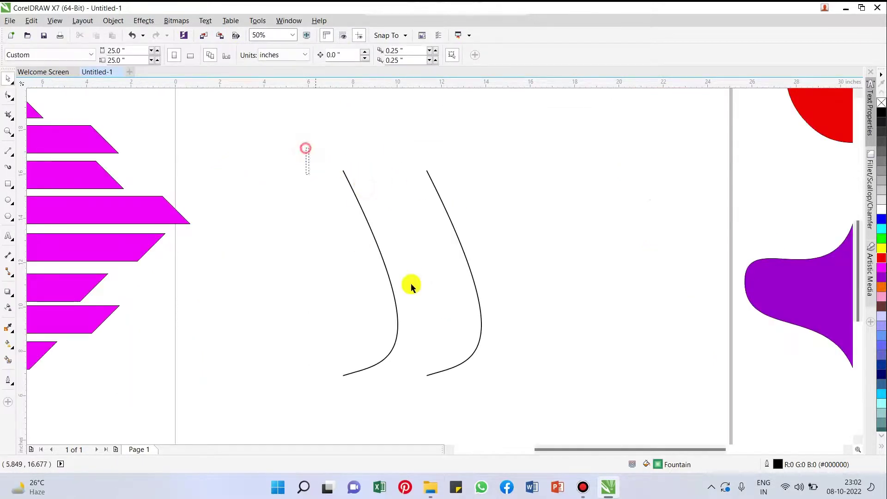
# Open the pair of bent curves for node editing and close each one with a straight line from its upper end node
pyautogui.moveTo(412, 284); pyautogui.dragTo(570, 401)
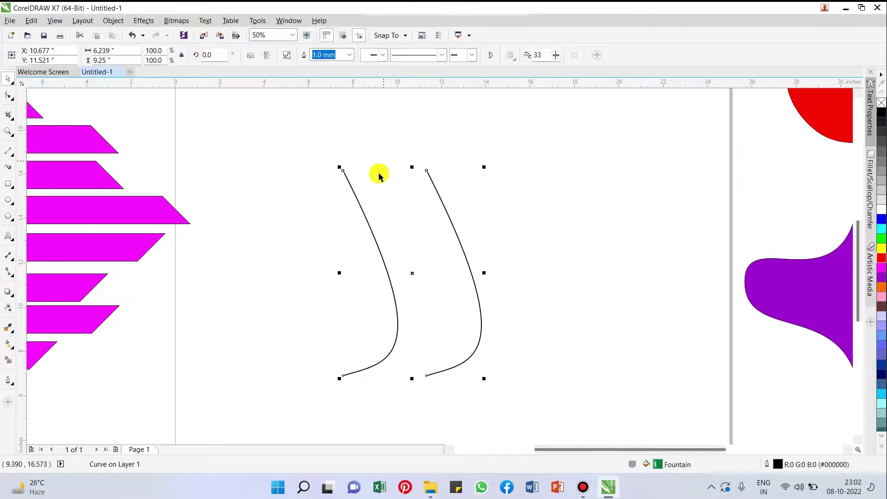
pyautogui.click(7, 95)
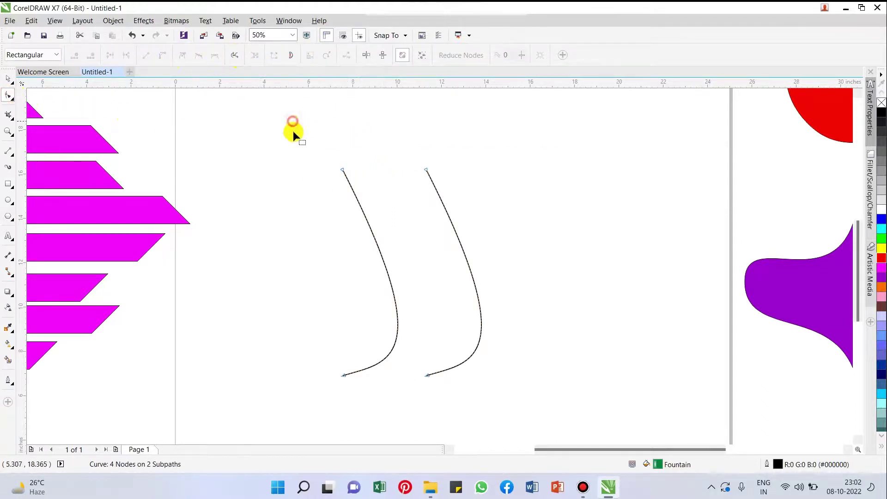
pyautogui.moveTo(517, 236); pyautogui.dragTo(516, 236)
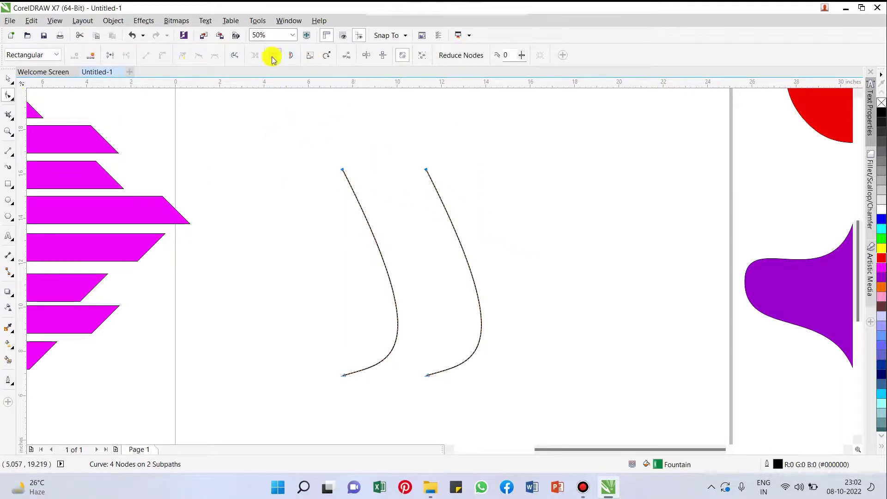
pyautogui.moveTo(311, 143); pyautogui.dragTo(480, 210)
pyautogui.click(292, 55)
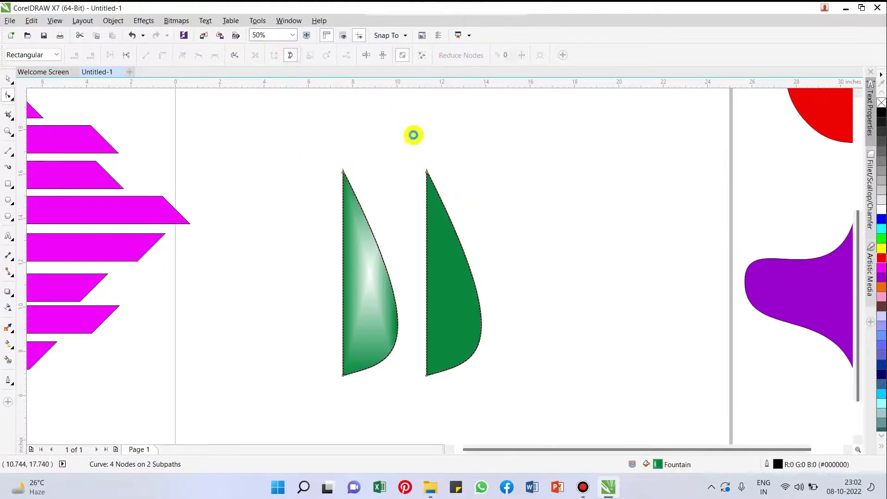
# Undo the curve closing, then select both open curves and delete them from the page
pyautogui.scroll(-1, 413, 134)
pyautogui.scroll(1, 414, 168)
pyautogui.scroll(-2, 426, 160)
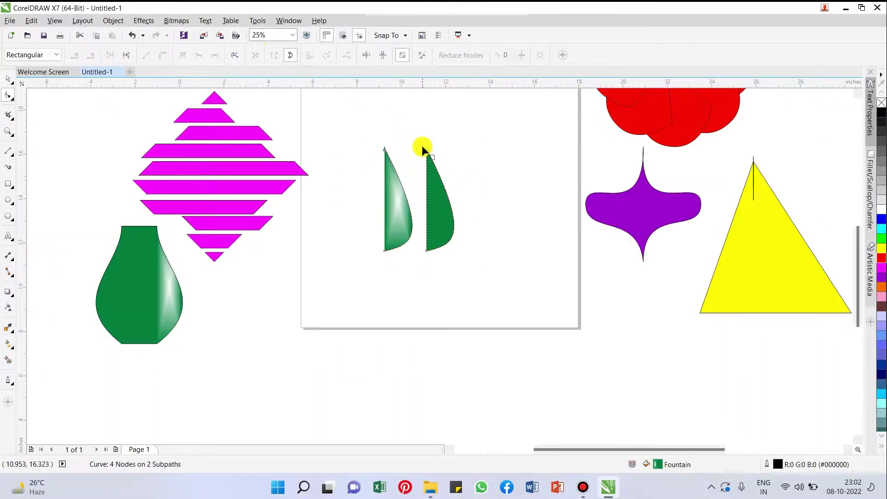
pyautogui.scroll(2, 422, 145)
pyautogui.scroll(-2, 422, 146)
pyautogui.hotkey('ctrl', 'z')
pyautogui.scroll(1, 444, 192)
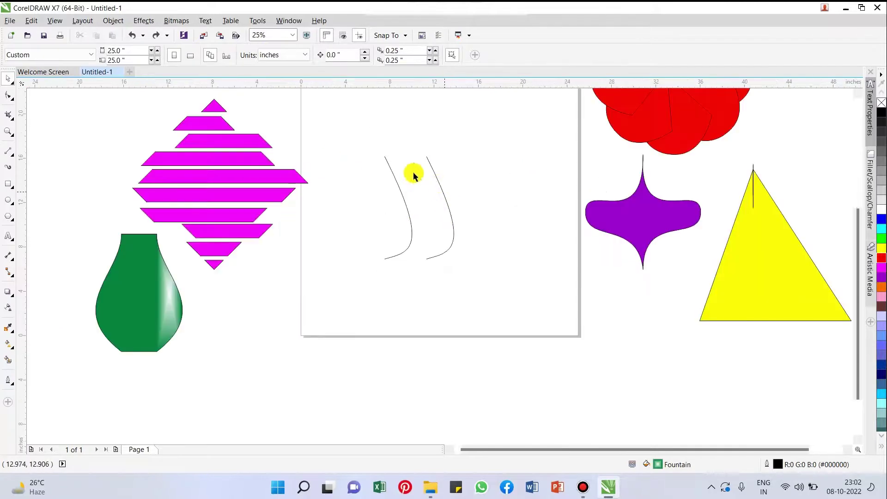
pyautogui.moveTo(366, 129); pyautogui.dragTo(502, 278)
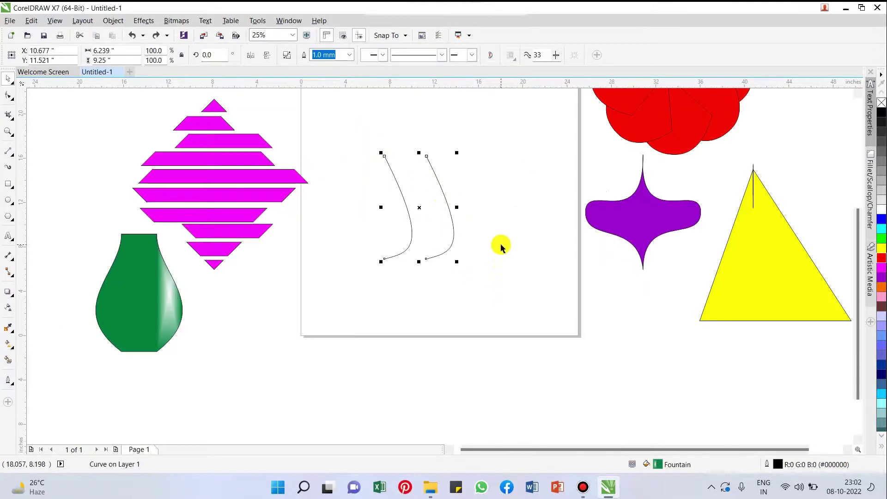
pyautogui.press('Delete')
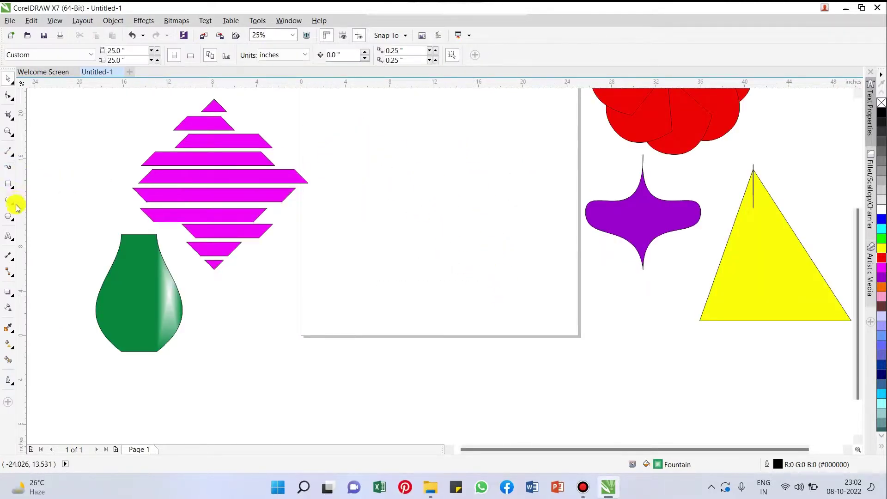
# Draw an open zigzag line about 16.7 in wide and 5.5 in high across the empty page with the Bezier tool
pyautogui.click(10, 154)
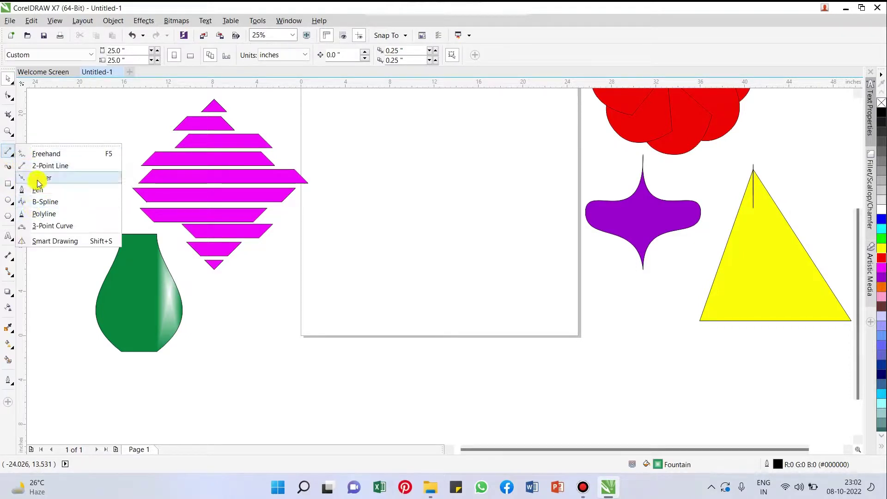
pyautogui.click(39, 180)
pyautogui.click(341, 206)
pyautogui.click(355, 172)
pyautogui.click(368, 194)
pyautogui.click(377, 169)
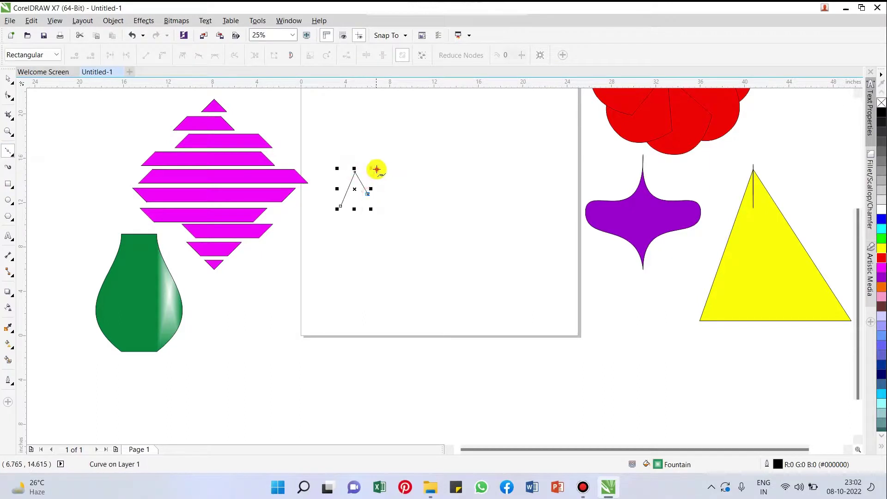
pyautogui.click(381, 182)
pyautogui.click(387, 212)
pyautogui.click(410, 176)
pyautogui.click(410, 156)
pyautogui.click(437, 194)
pyautogui.click(439, 210)
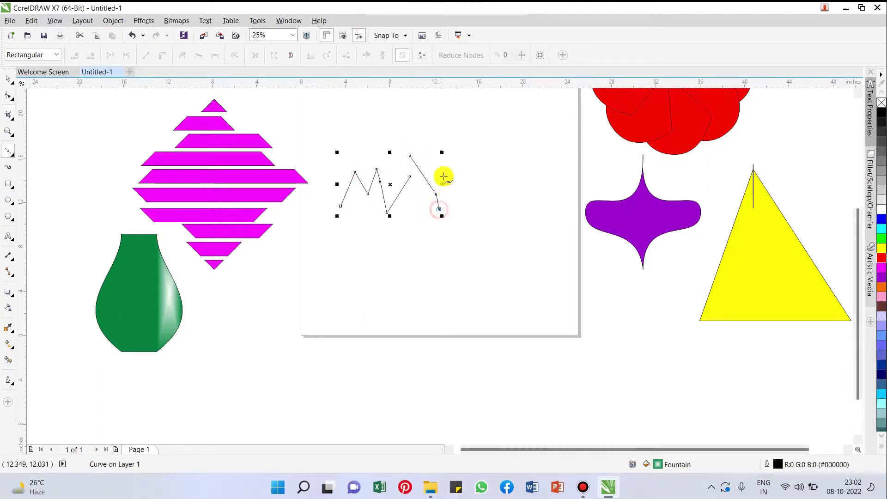
pyautogui.click(444, 173)
pyautogui.click(460, 158)
pyautogui.click(473, 180)
pyautogui.click(485, 209)
pyautogui.click(500, 169)
pyautogui.click(510, 170)
pyautogui.click(511, 193)
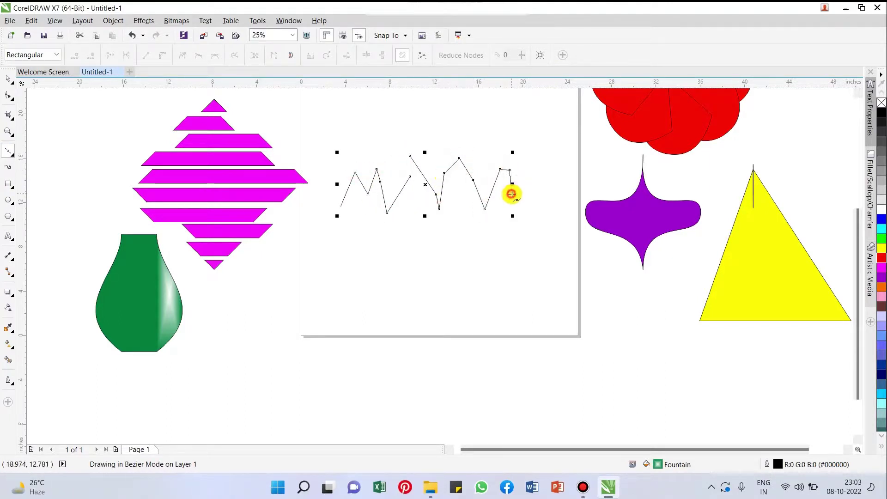
pyautogui.click(518, 214)
pyautogui.press('space')
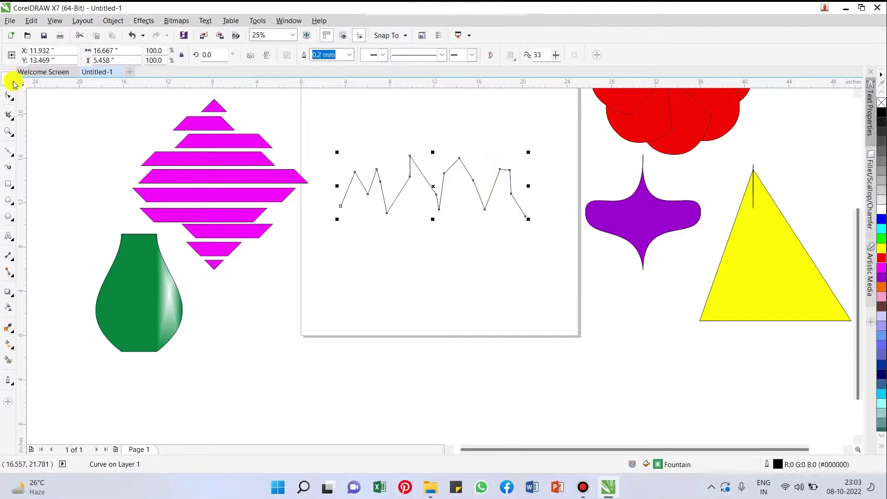
# Open the zigzag for node editing, marquee-select its nodes, clear the selection and reselect them with Select All Nodes
pyautogui.click(6, 94)
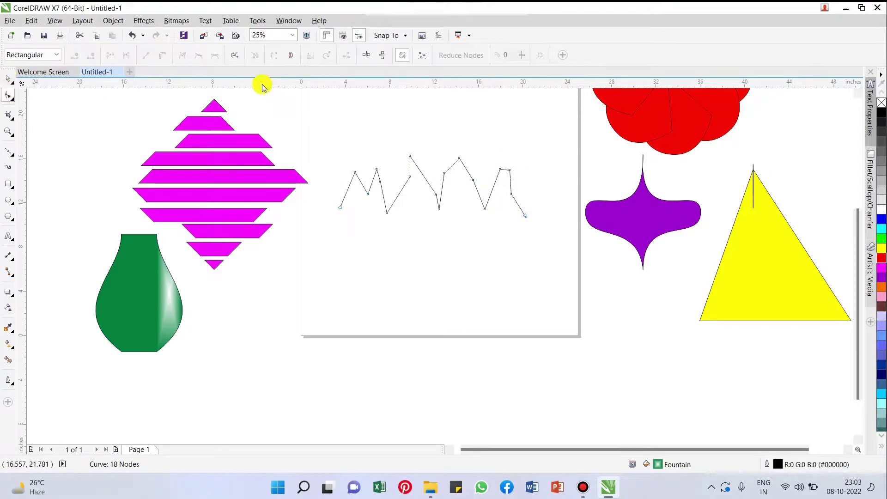
pyautogui.click(402, 57)
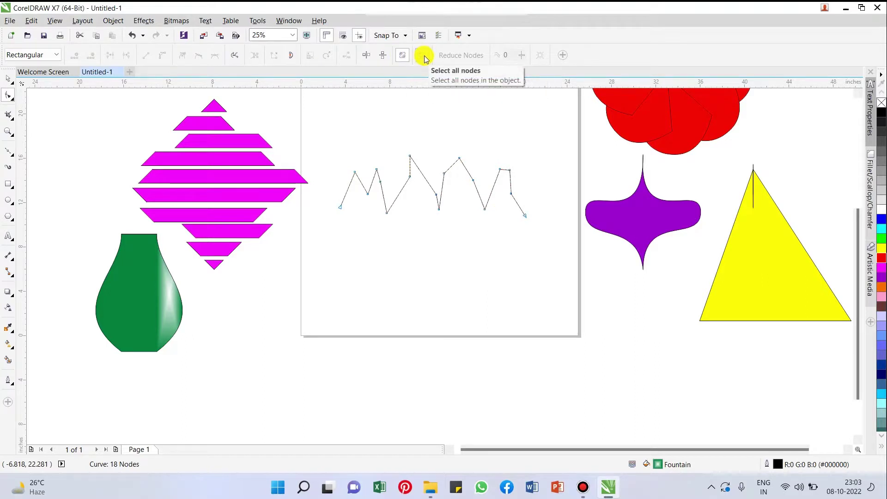
pyautogui.scroll(1, 451, 148)
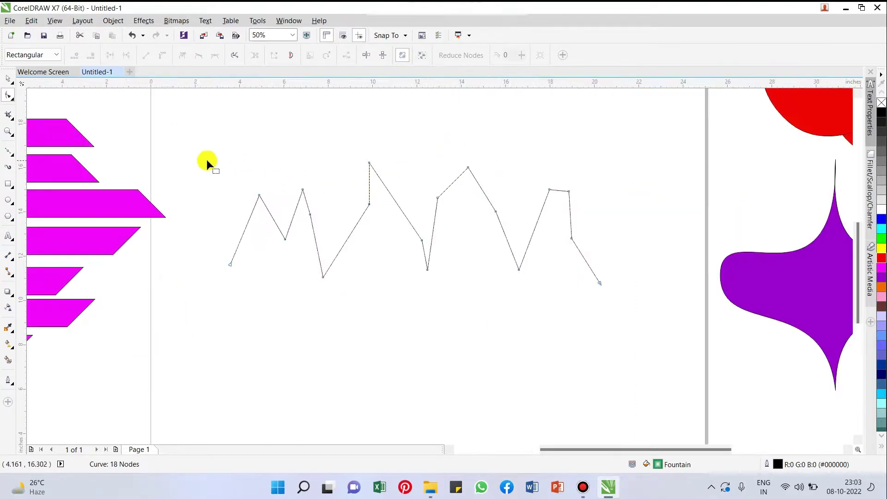
pyautogui.moveTo(323, 240); pyautogui.dragTo(647, 318)
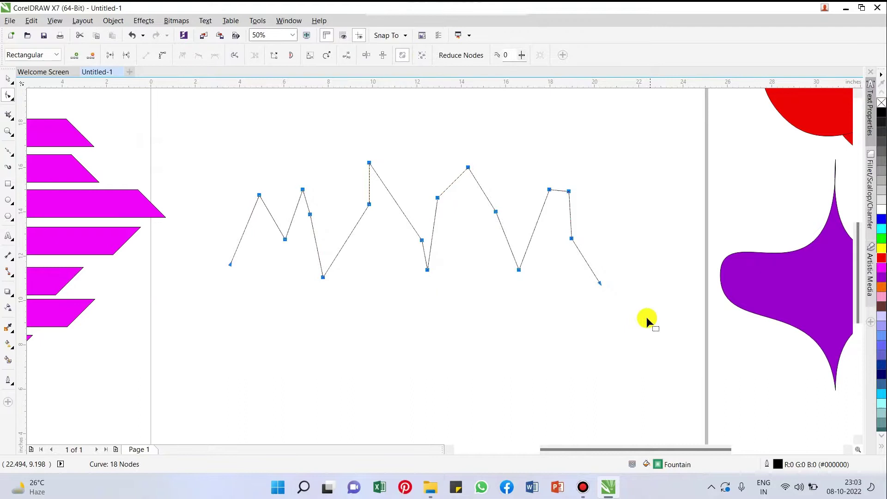
pyautogui.click(617, 200)
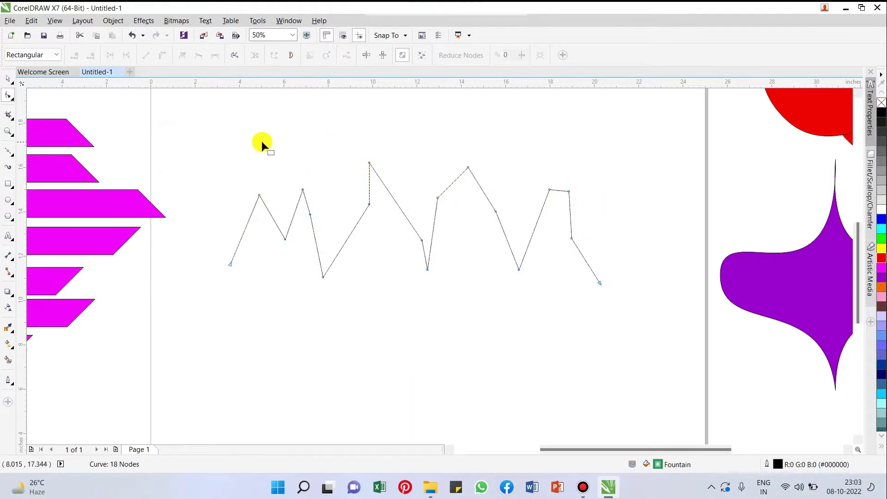
pyautogui.click(420, 56)
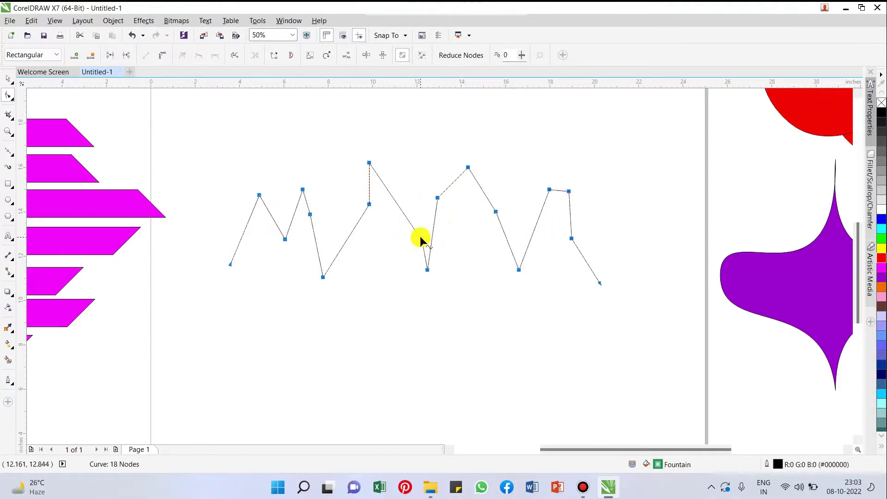
# Shift all the zigzag's nodes together with Elastic Mode off, turn it on and stretch the line from a middle node and the right end node
pyautogui.moveTo(421, 240)
pyautogui.mouseDown()
pyautogui.moveTo(421, 273)
pyautogui.moveTo(423, 233)
pyautogui.moveTo(454, 285)
pyautogui.moveTo(446, 248)
pyautogui.moveTo(431, 251)
pyautogui.mouseUp()
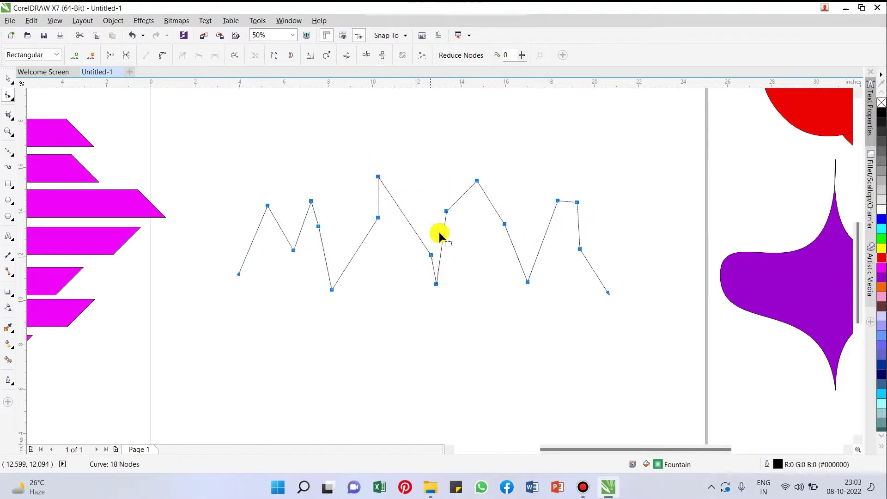
pyautogui.click(401, 55)
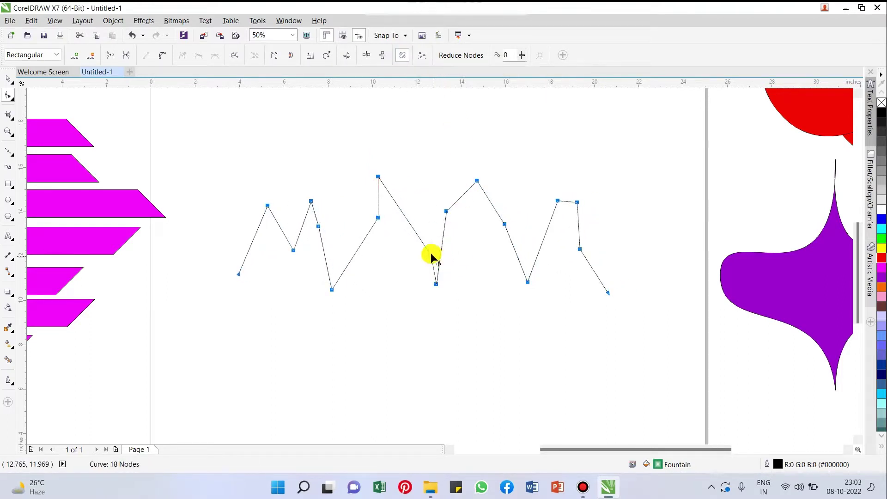
pyautogui.moveTo(429, 258); pyautogui.dragTo(420, 324)
pyautogui.moveTo(608, 292); pyautogui.dragTo(630, 298)
# Reduce the zigzag's selected nodes by raising the curve smoothness to about 71
pyautogui.scroll(-1, 436, 257)
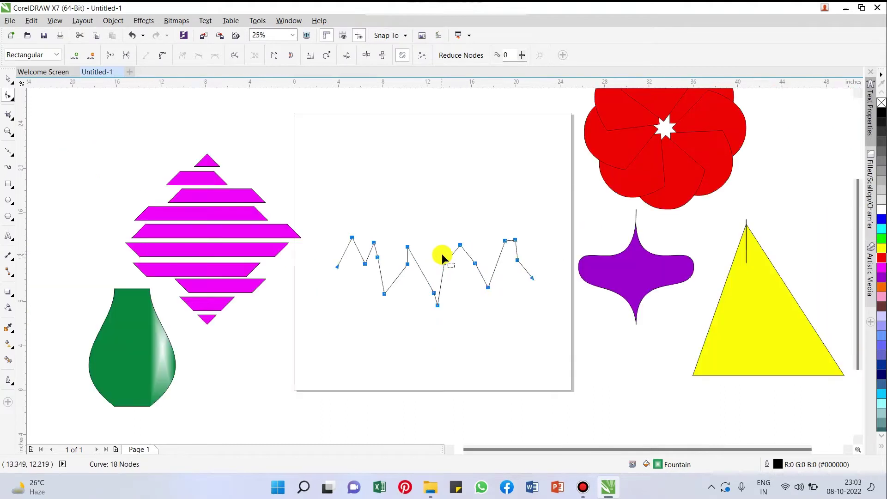
pyautogui.scroll(1, 444, 254)
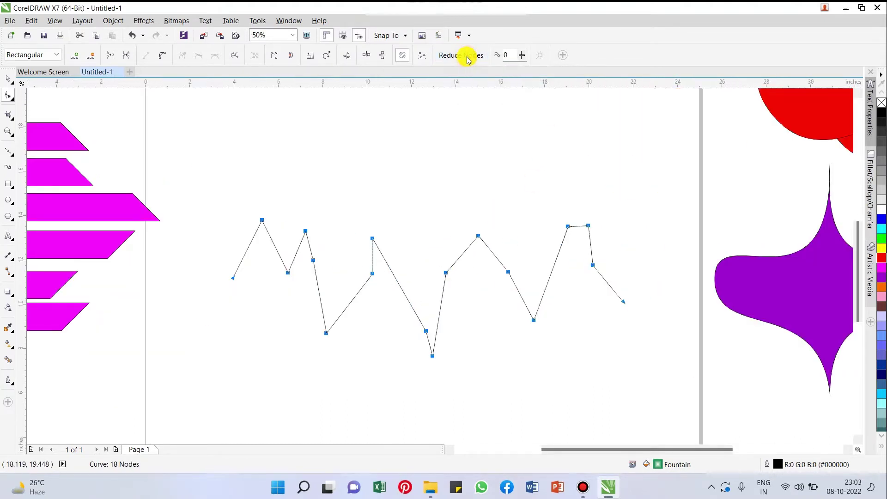
pyautogui.click(524, 56)
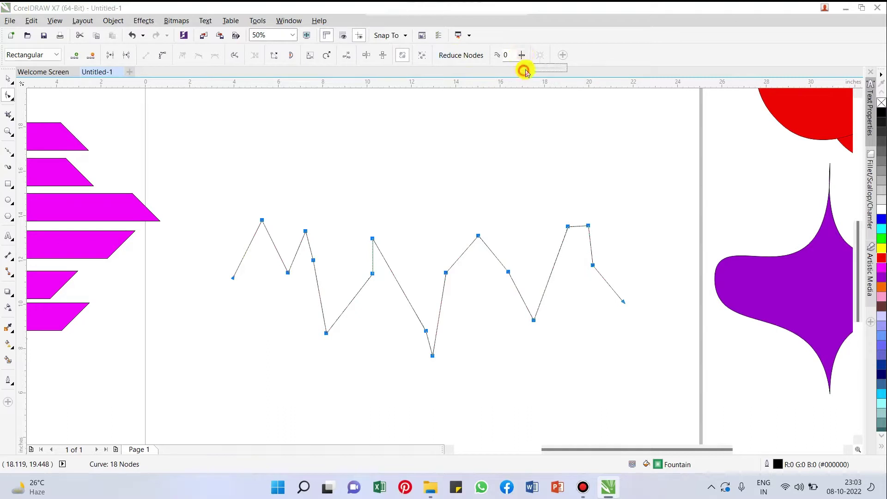
pyautogui.moveTo(526, 72); pyautogui.dragTo(552, 74)
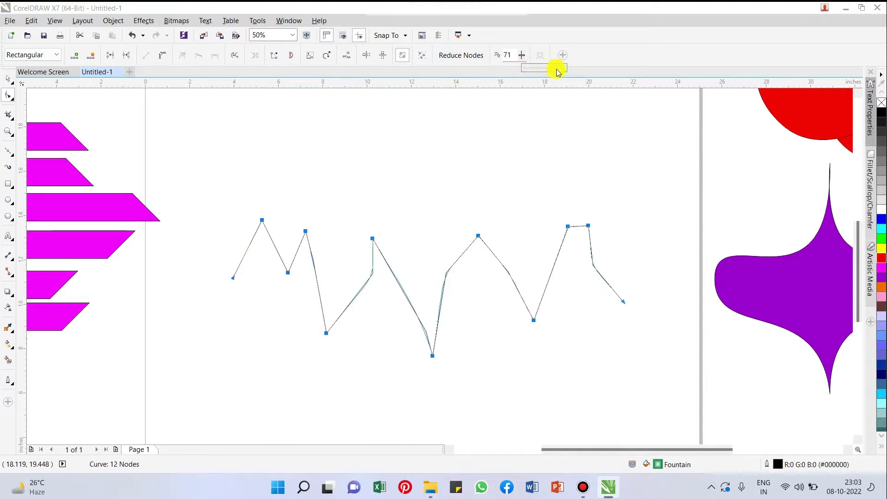
pyautogui.moveTo(553, 74); pyautogui.dragTo(553, 74)
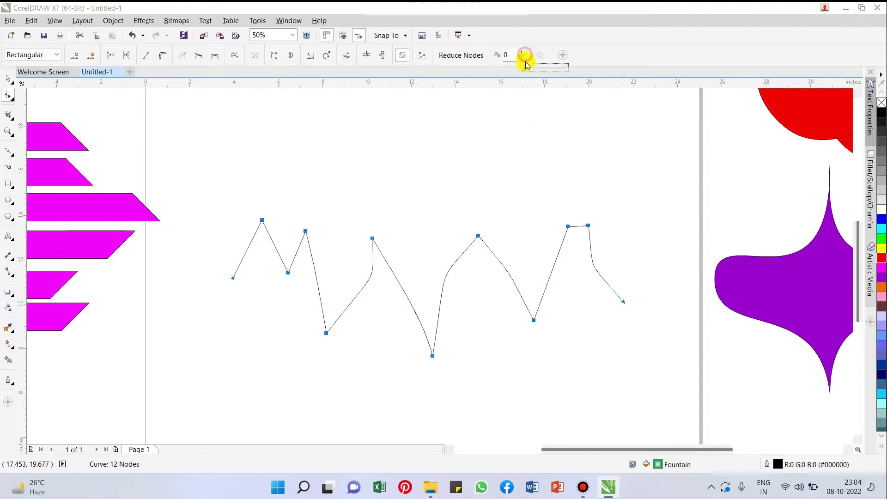
pyautogui.click(521, 56)
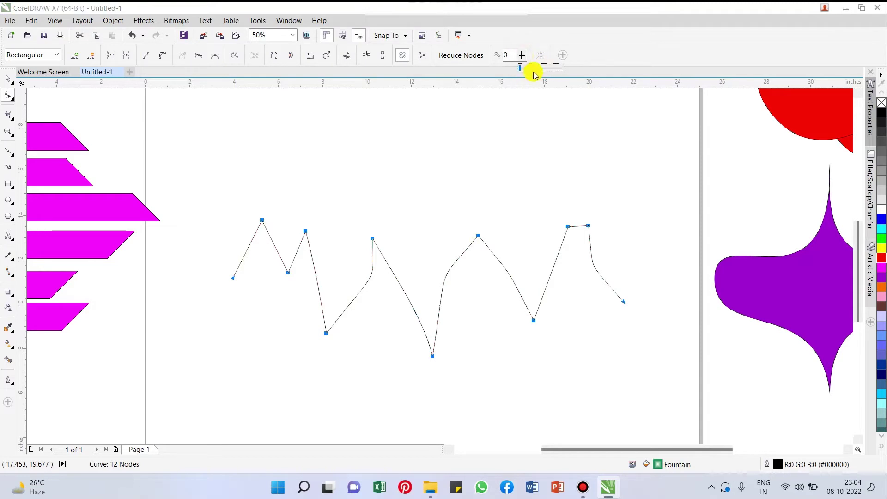
pyautogui.scroll(-1, 488, 129)
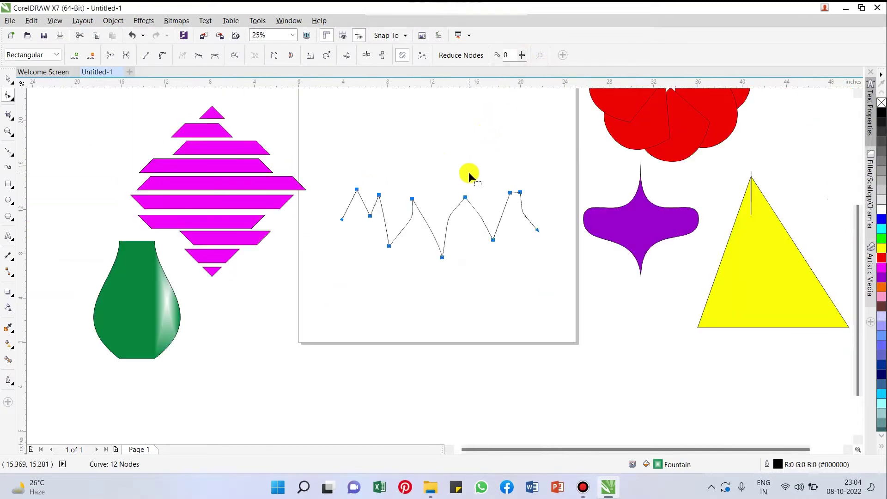